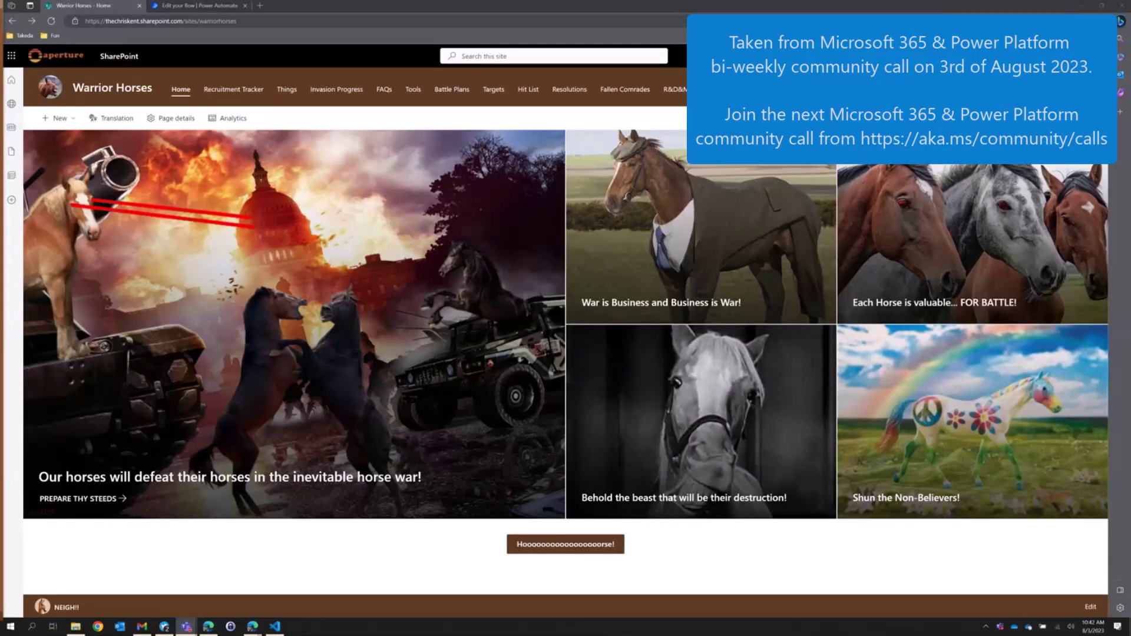
Leave the Warrior Horses site for the SharePoint start page listing frequent and followed sites.
click(125, 65)
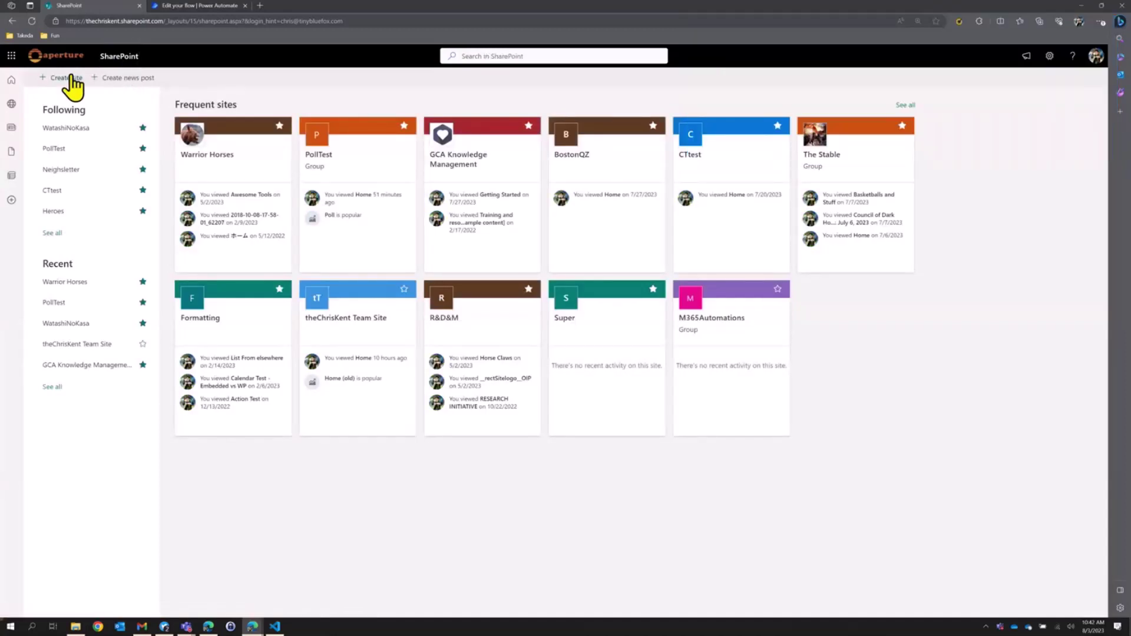
Create a team site named 'Surveys and Stuff' without adding any members.
click(72, 86)
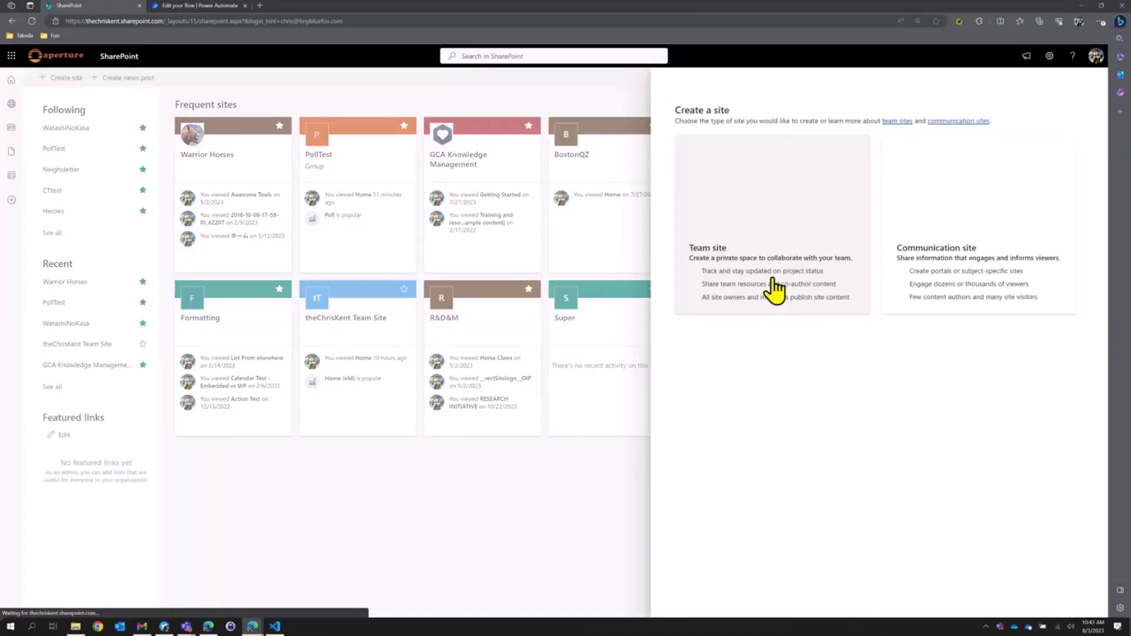
click(773, 286)
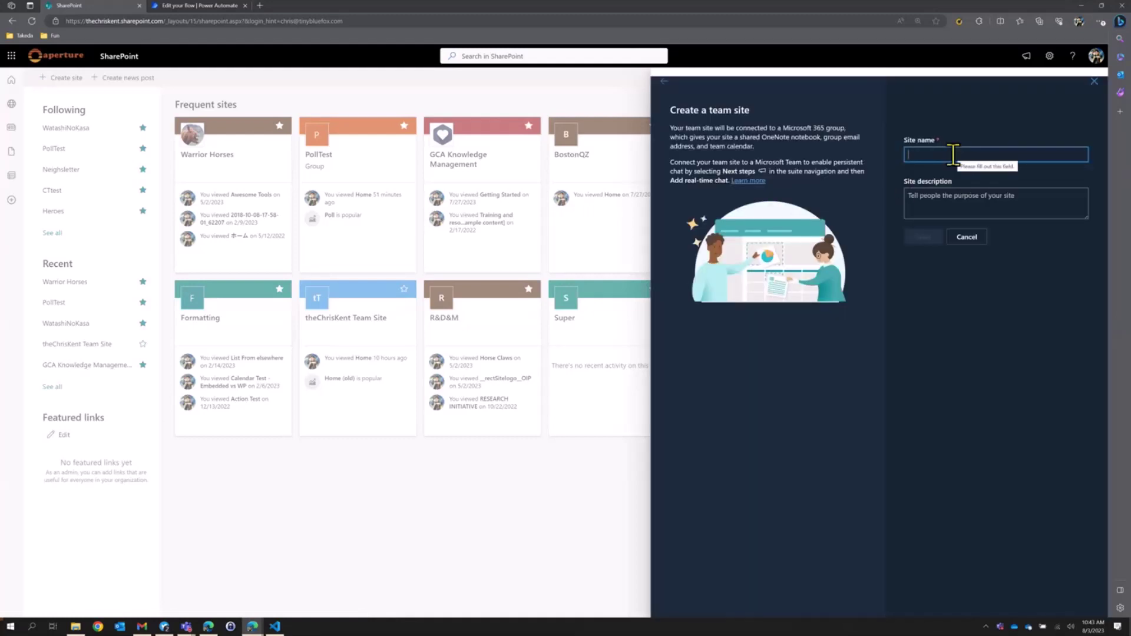
text(Surveys)
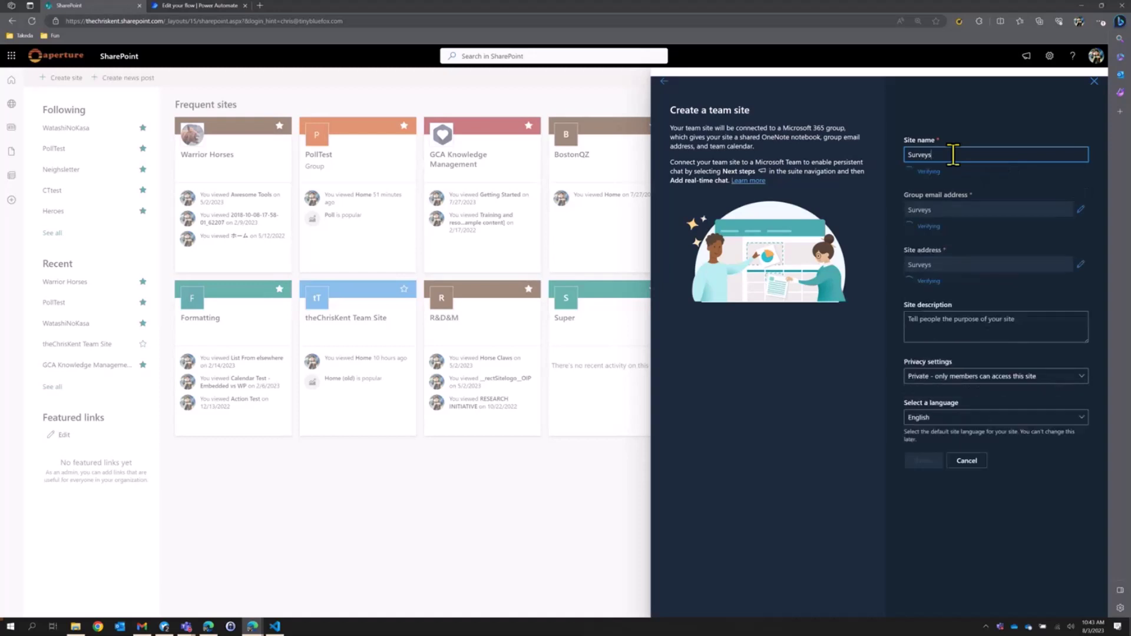
text( and Stuff)
click(923, 453)
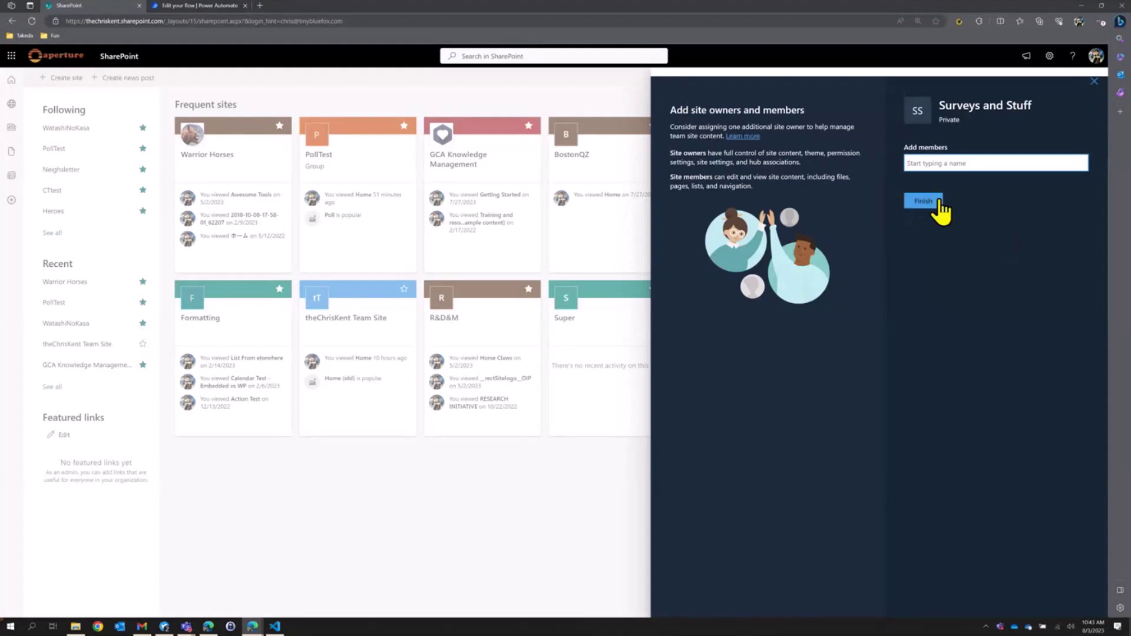
click(923, 202)
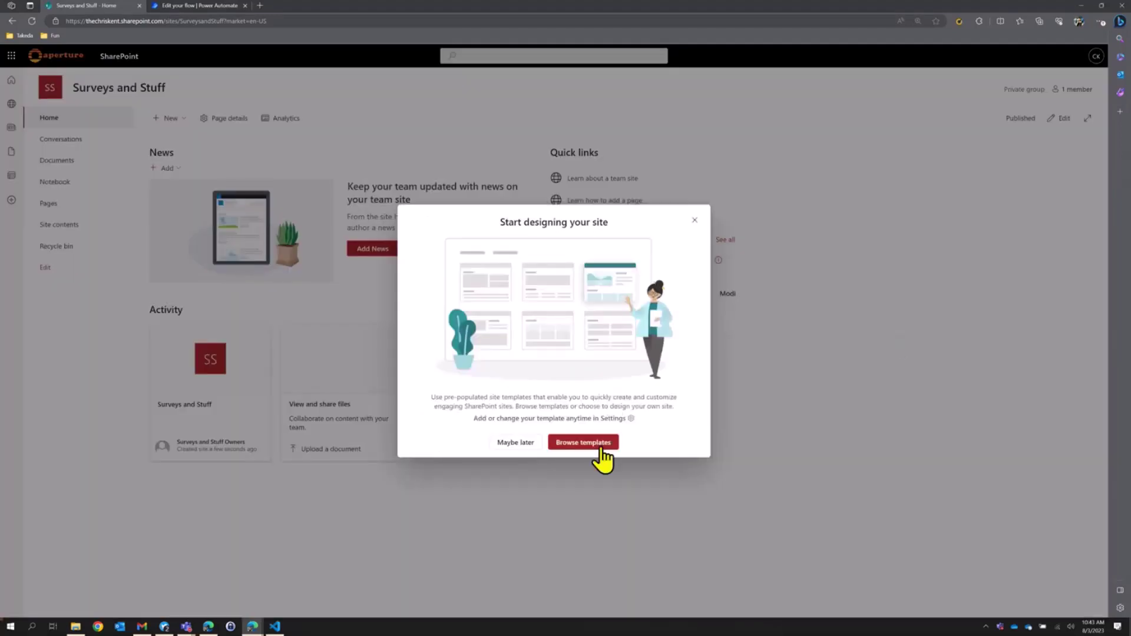
Apply Microsoft's Employee onboarding team template to the Surveys and Stuff site.
click(600, 450)
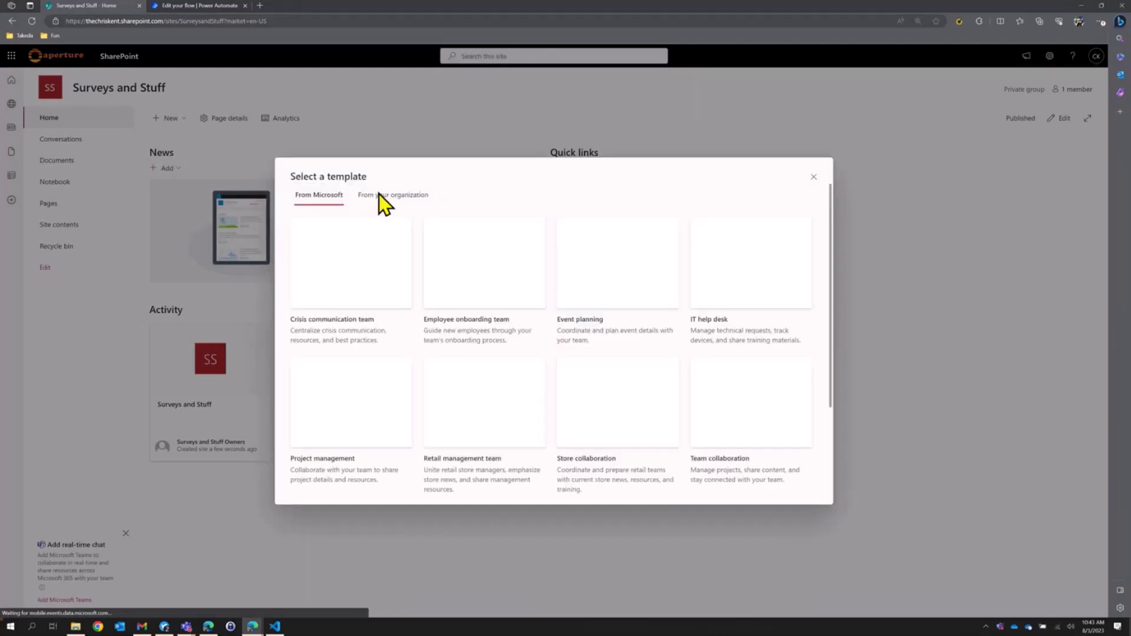
click(379, 195)
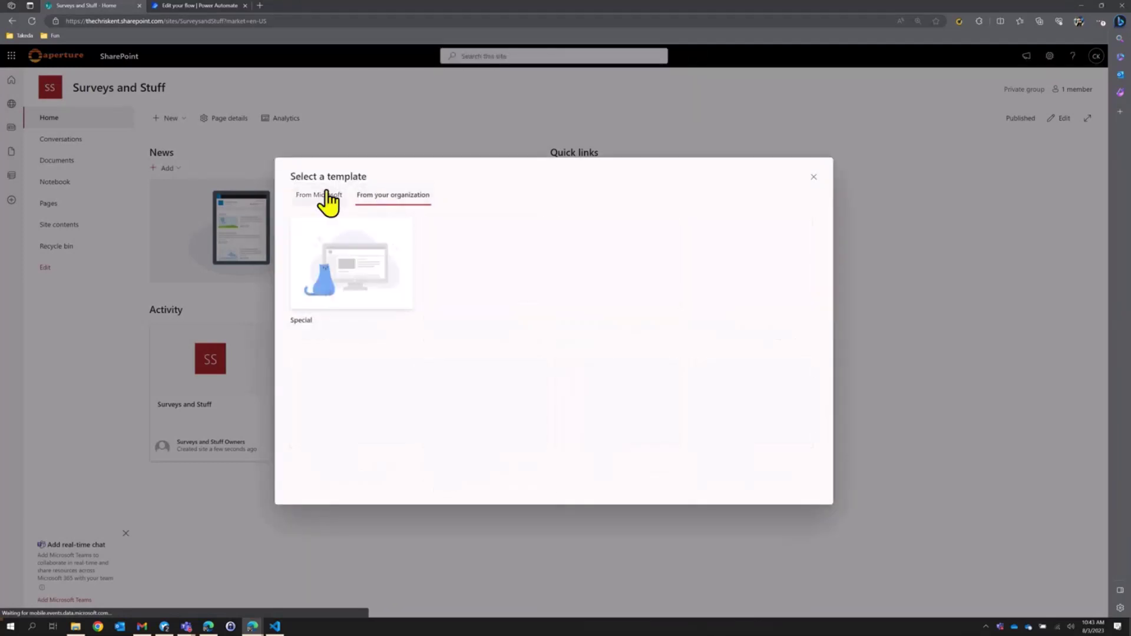
click(328, 199)
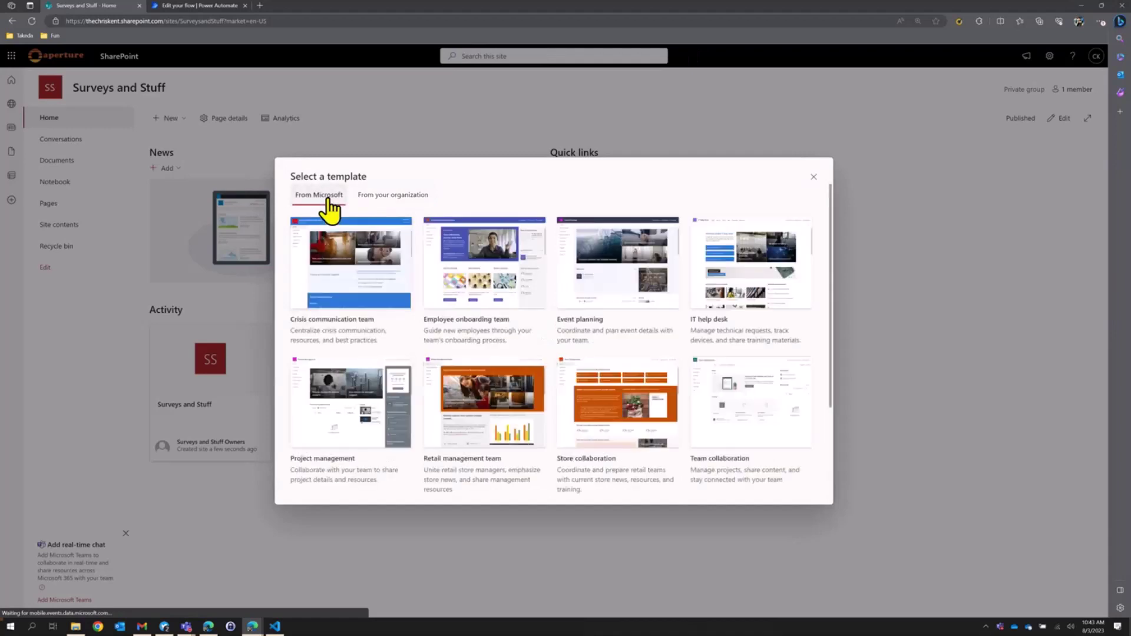
click(438, 250)
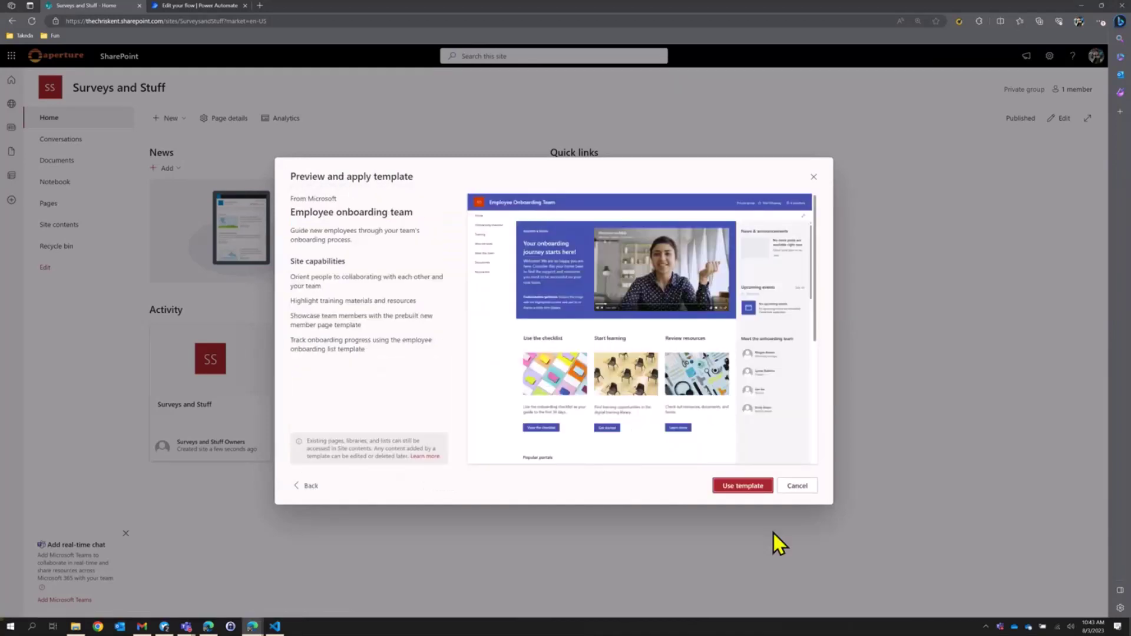
click(726, 485)
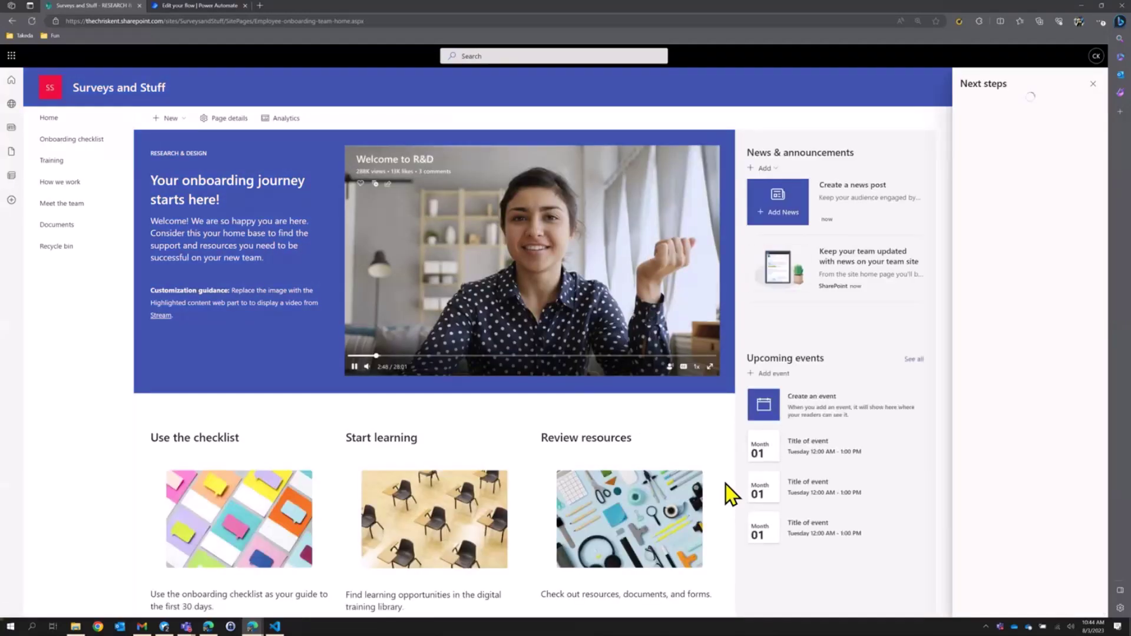
Create a new Poll list from the PollTest site's existing Poll list.
click(1092, 83)
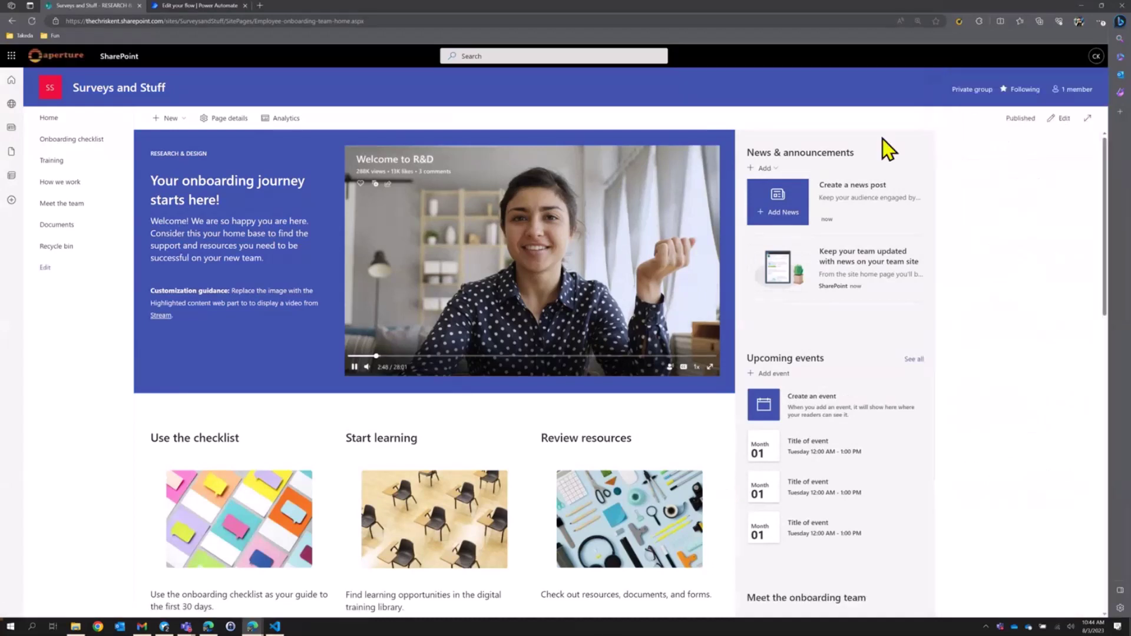
click(177, 120)
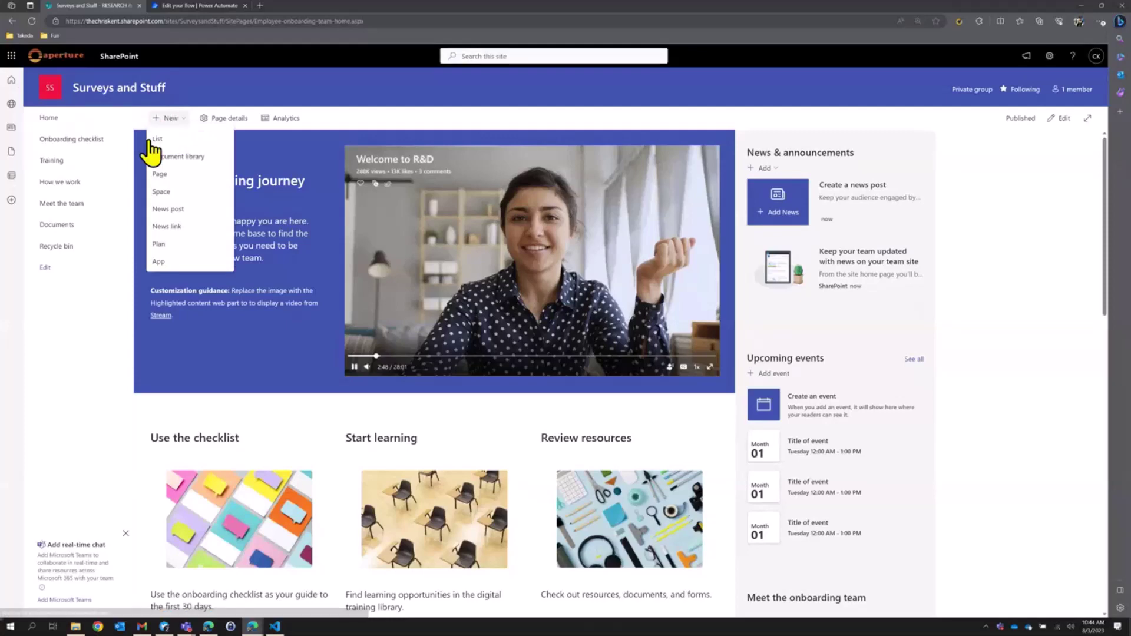
click(164, 138)
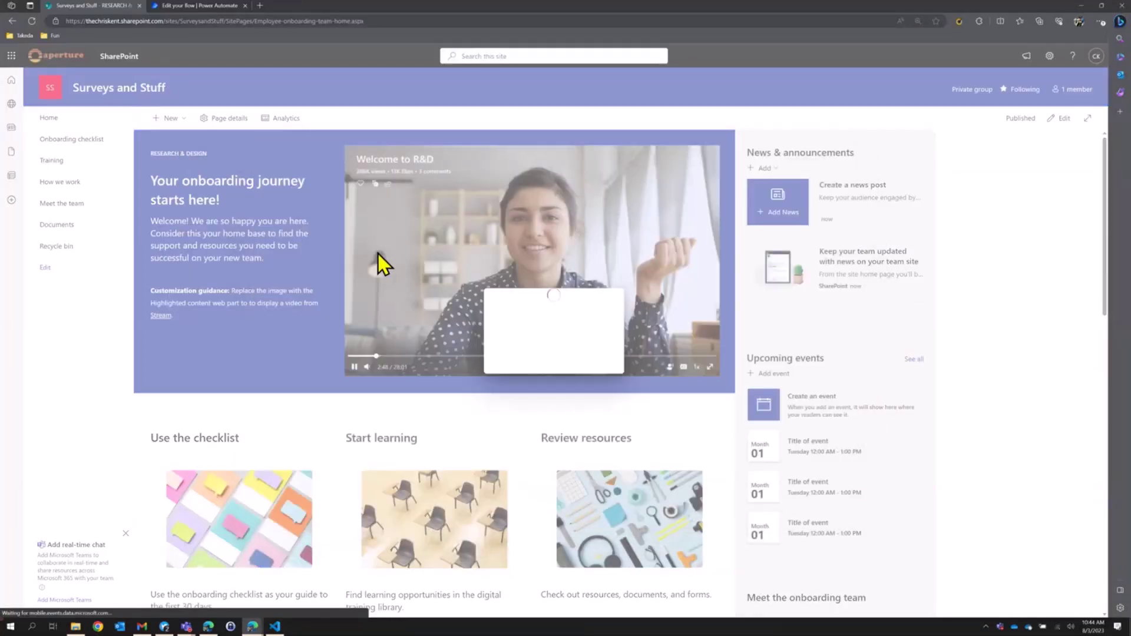
click(369, 243)
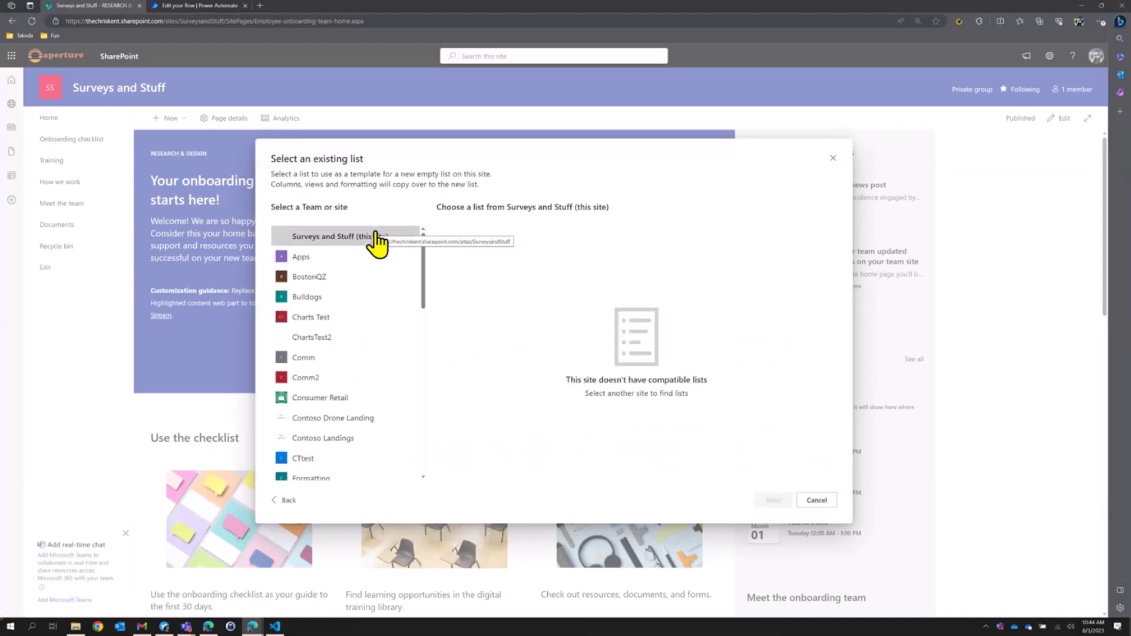
scroll(359, 377, down, 3)
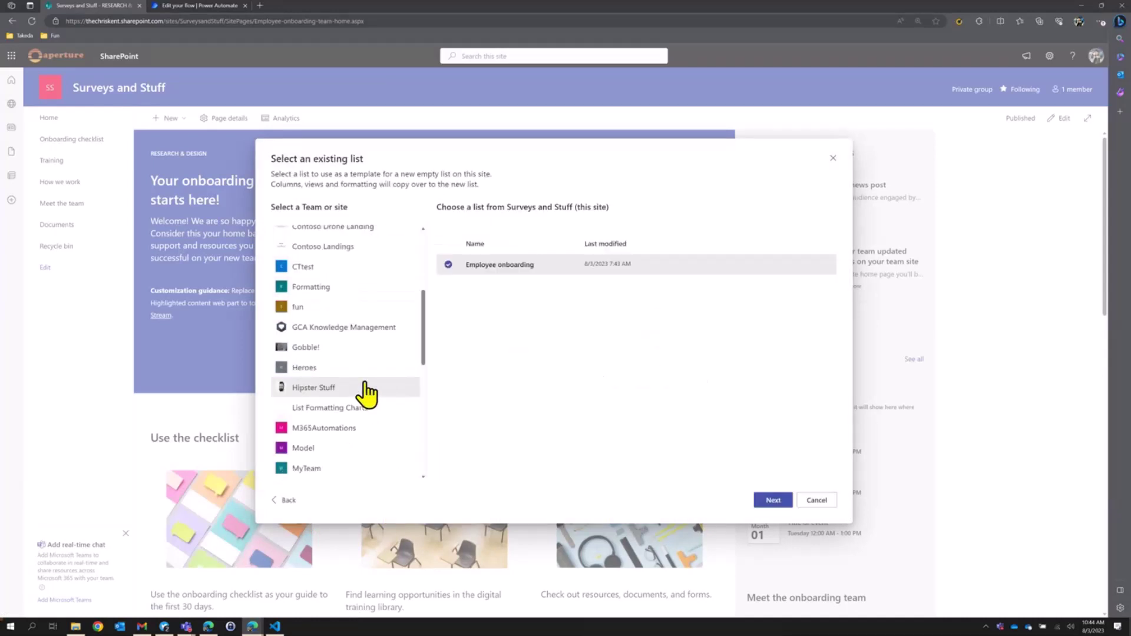
scroll(353, 421, down, 6)
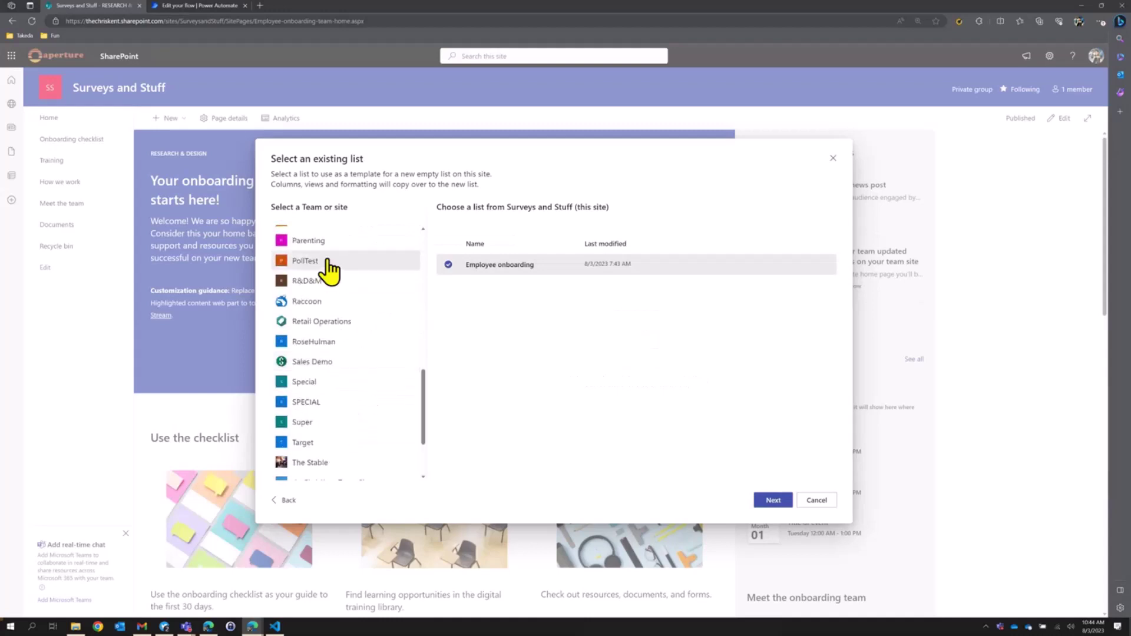
click(329, 262)
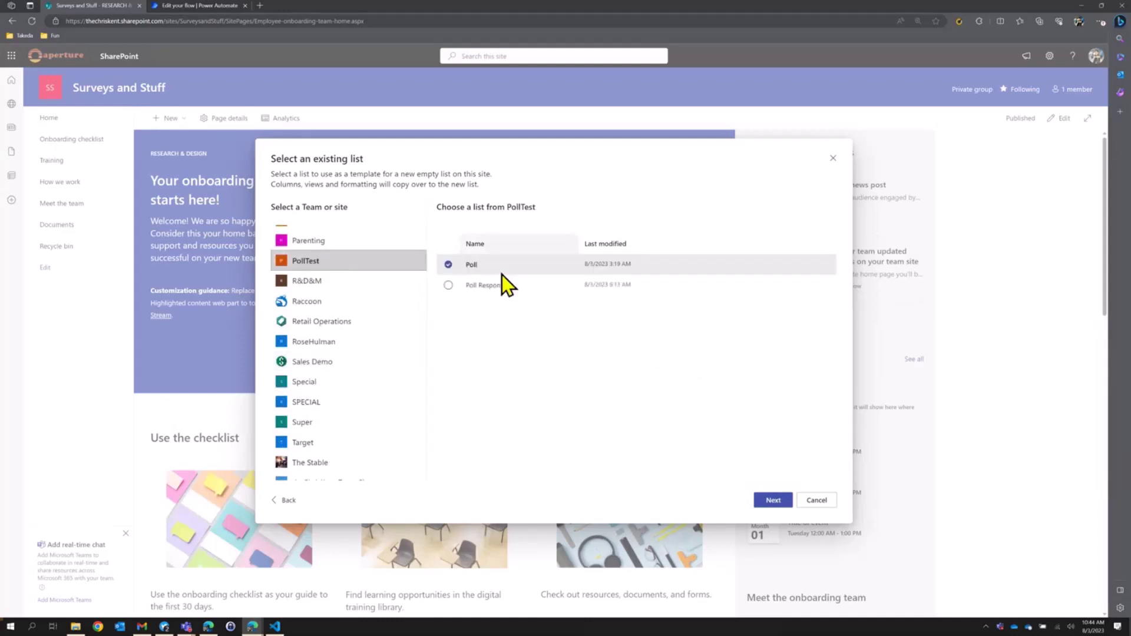
click(769, 501)
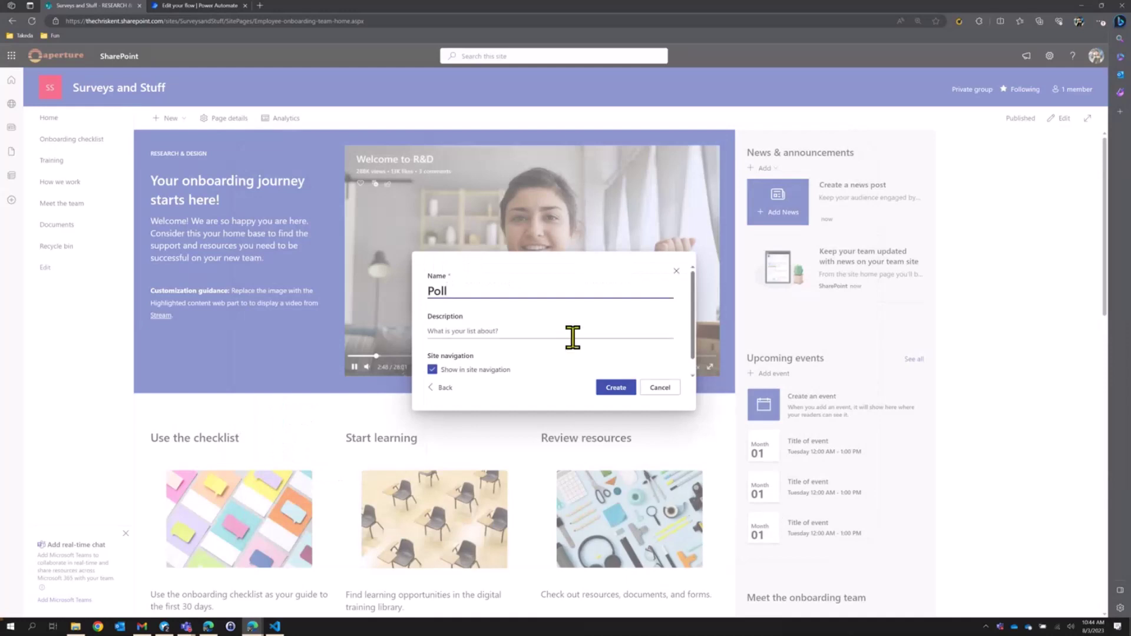
click(616, 389)
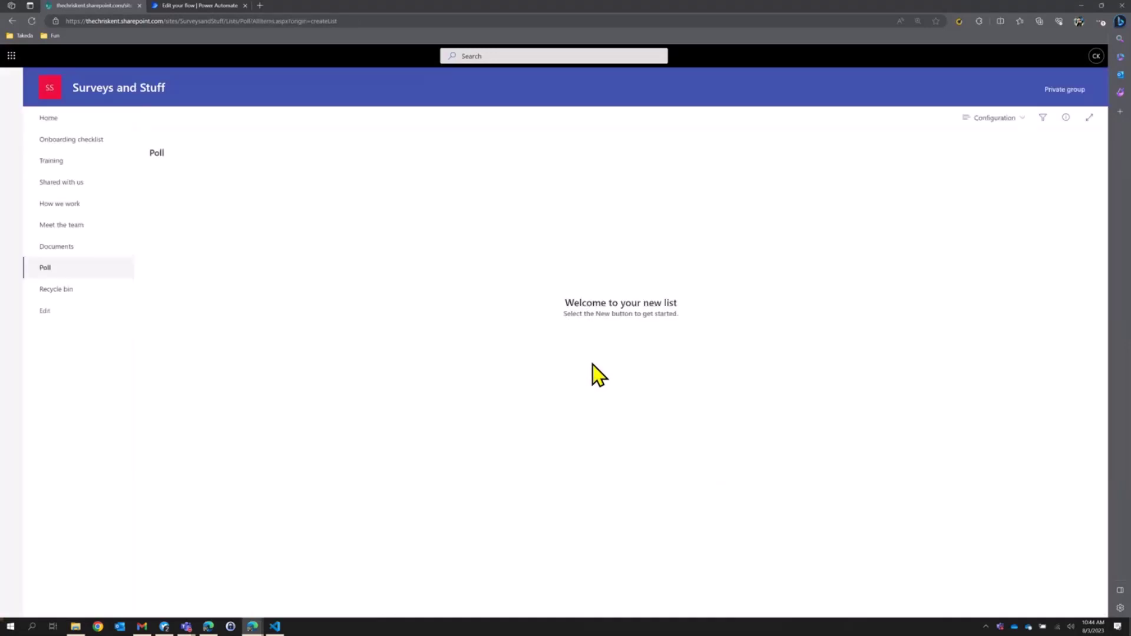
In All Items, add 'Weekly Poll' asking 'What is a best way for murderin?' with options Grenades and Tanks.
click(993, 130)
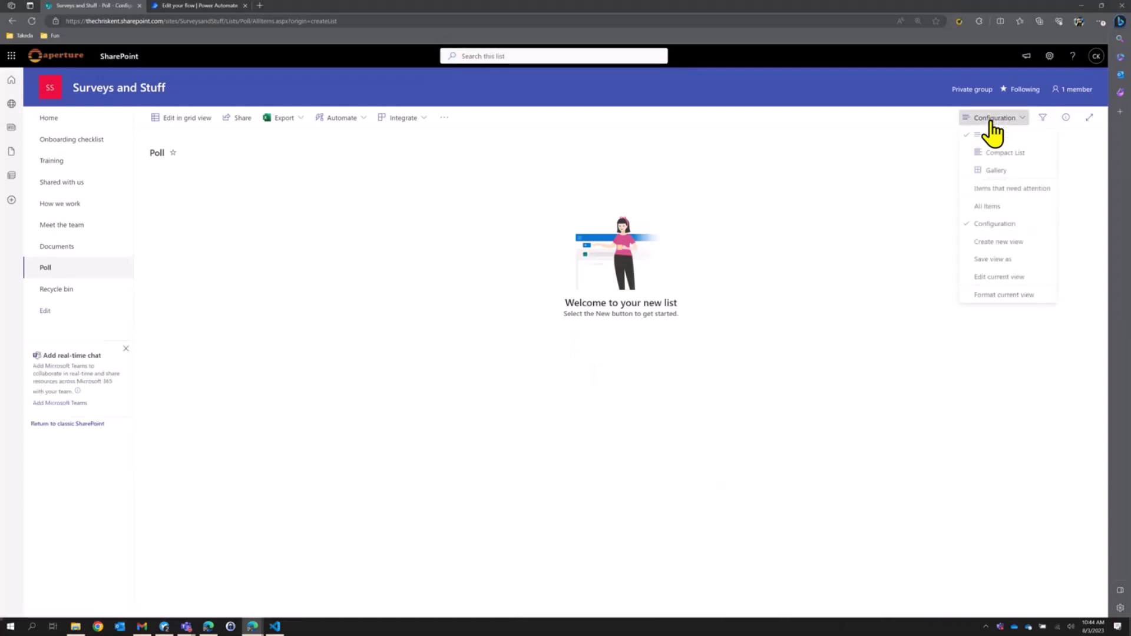
click(1001, 213)
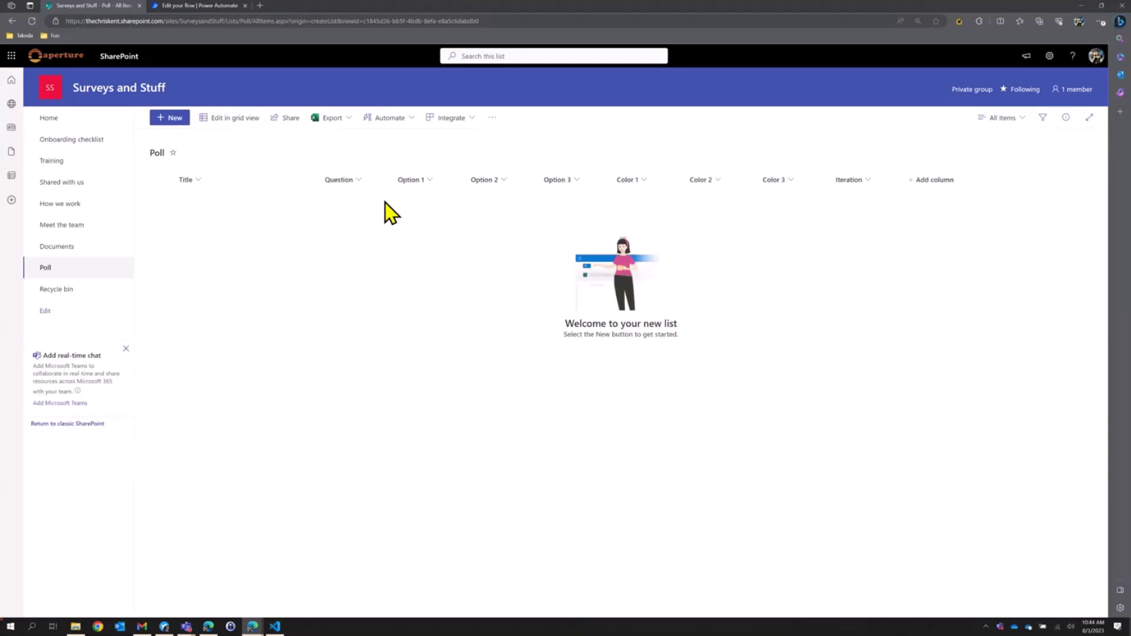
click(184, 126)
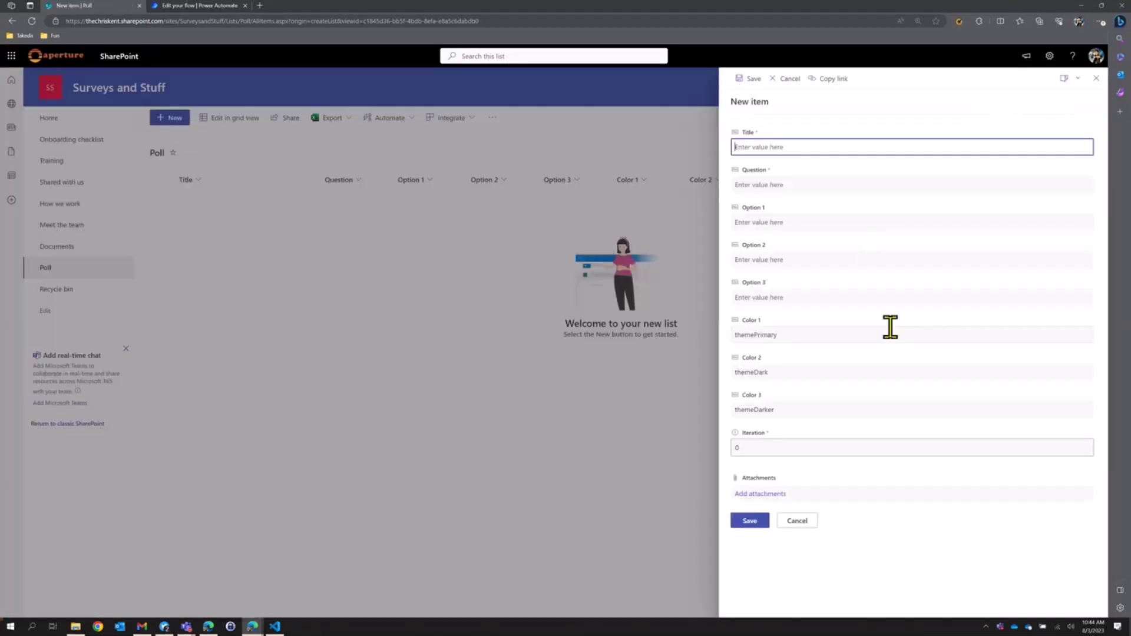
text(Weekly Poll)
key(Tab)
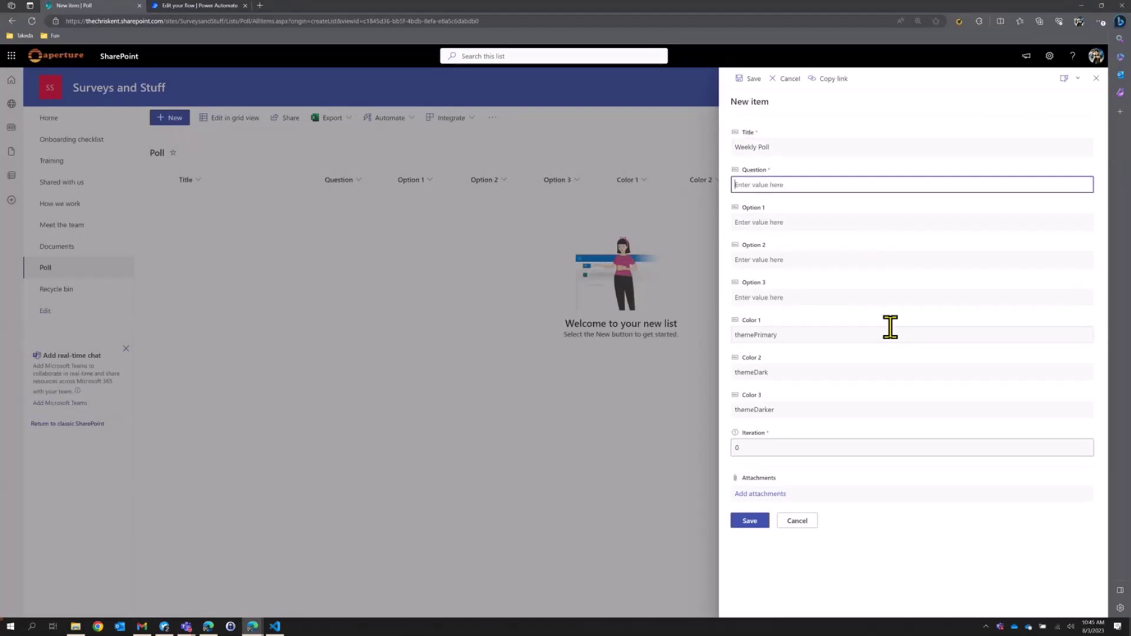
text(What is a best way for murderin?)
click(805, 222)
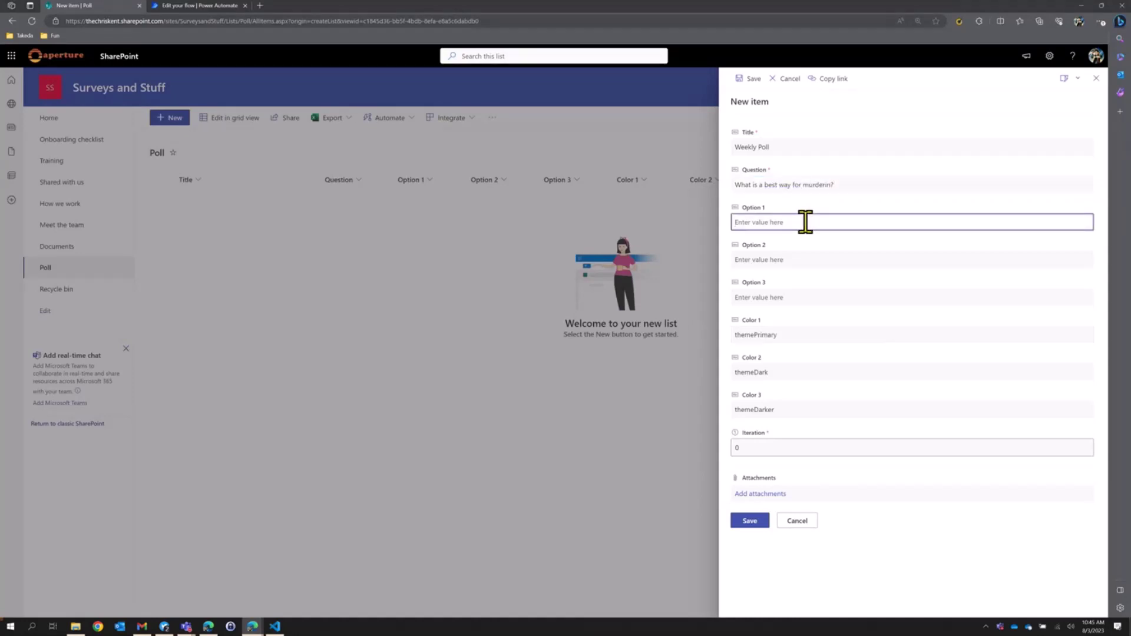
text(Grenades)
key(Tab)
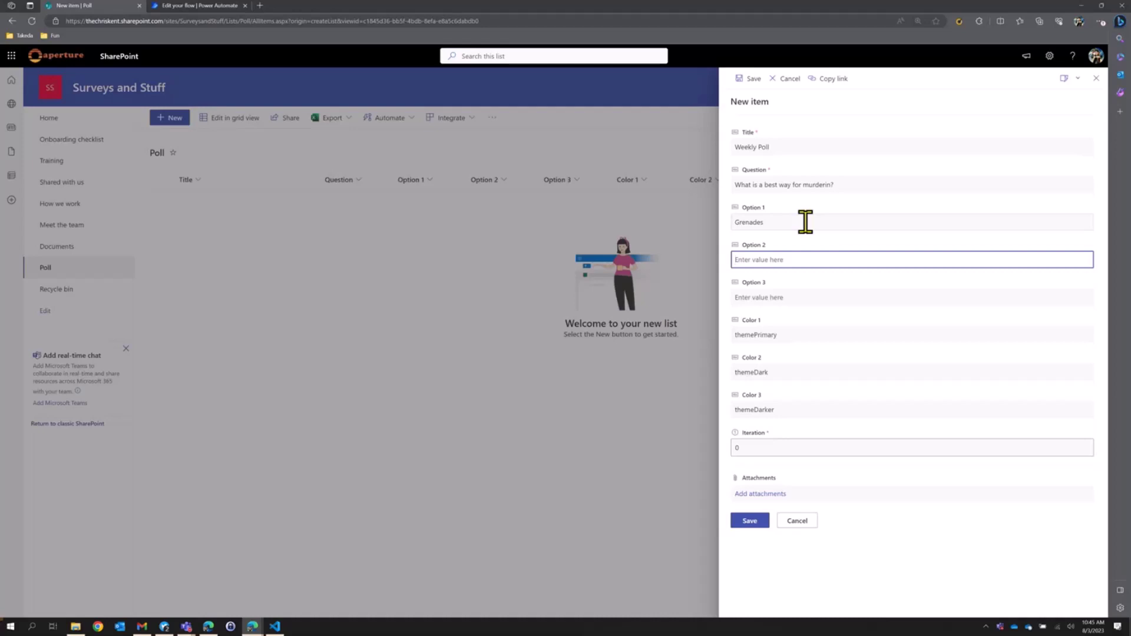
text(Tanks)
click(749, 520)
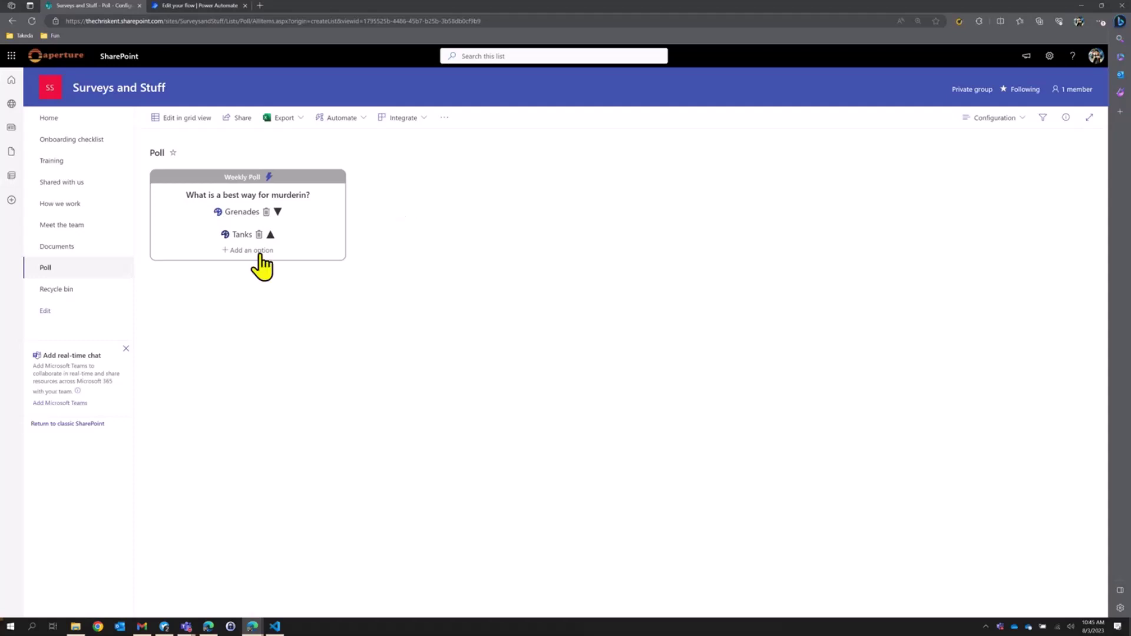
Add a third poll option 'Elephants' and move Grenades below Tanks.
click(244, 250)
click(247, 264)
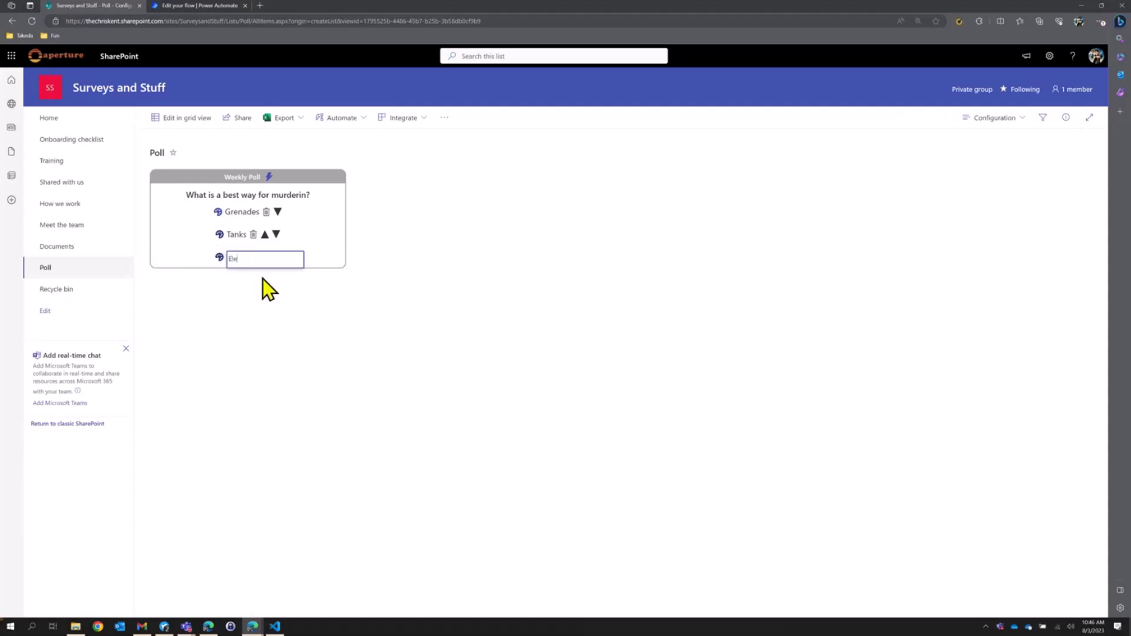
text(Elephants)
key(Return)
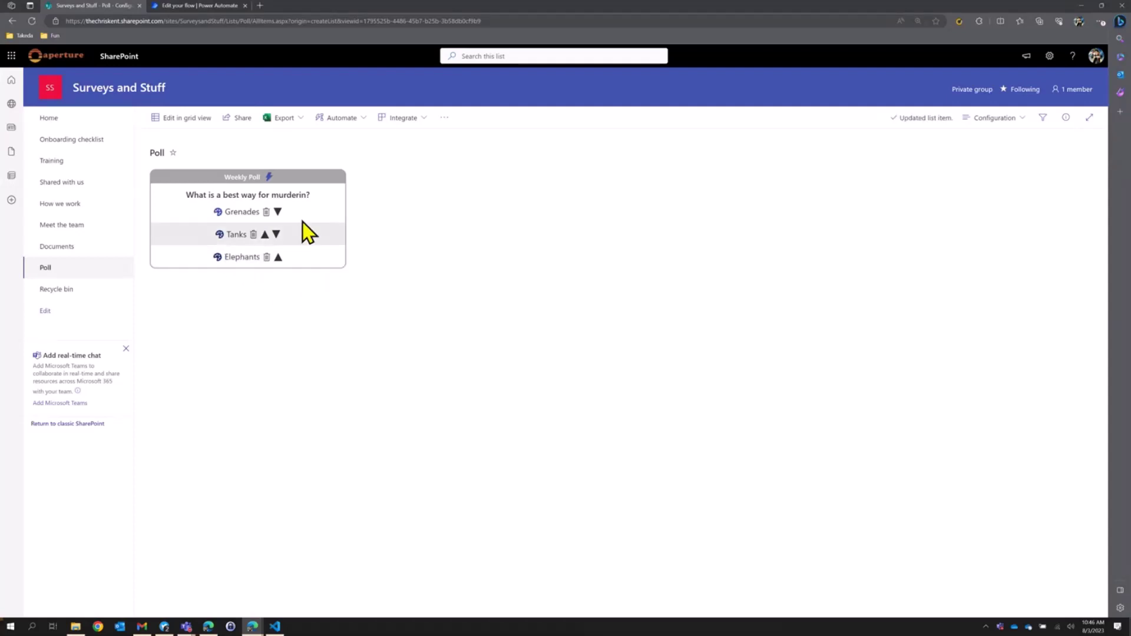
click(277, 212)
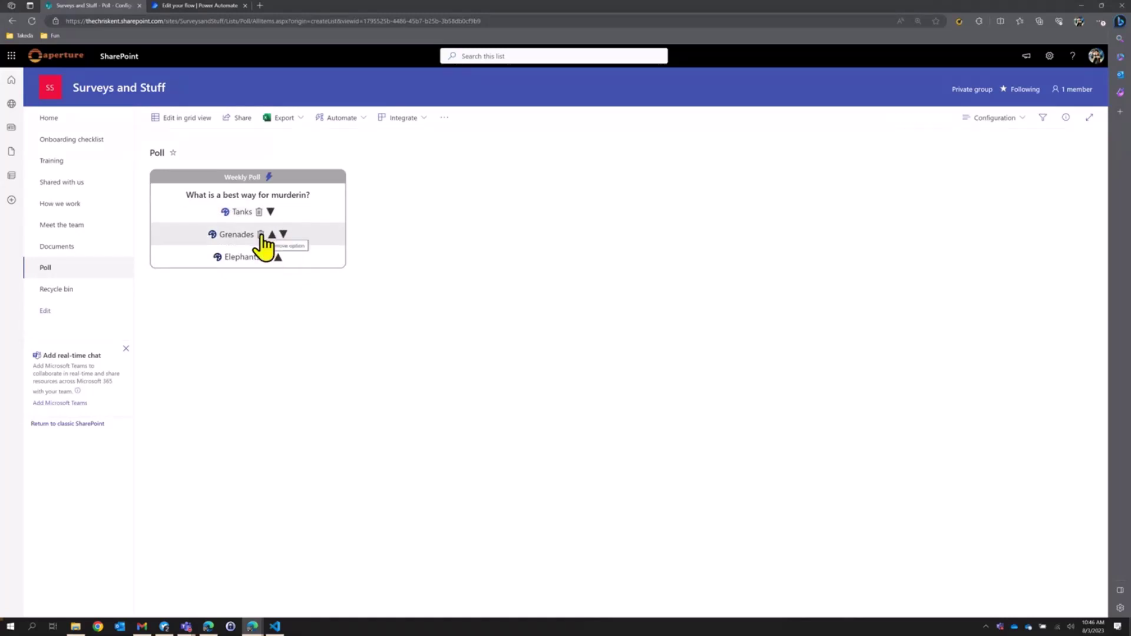
Colour Tanks red, Grenades a dark theme colour and Elephants yellow, then return home.
click(224, 211)
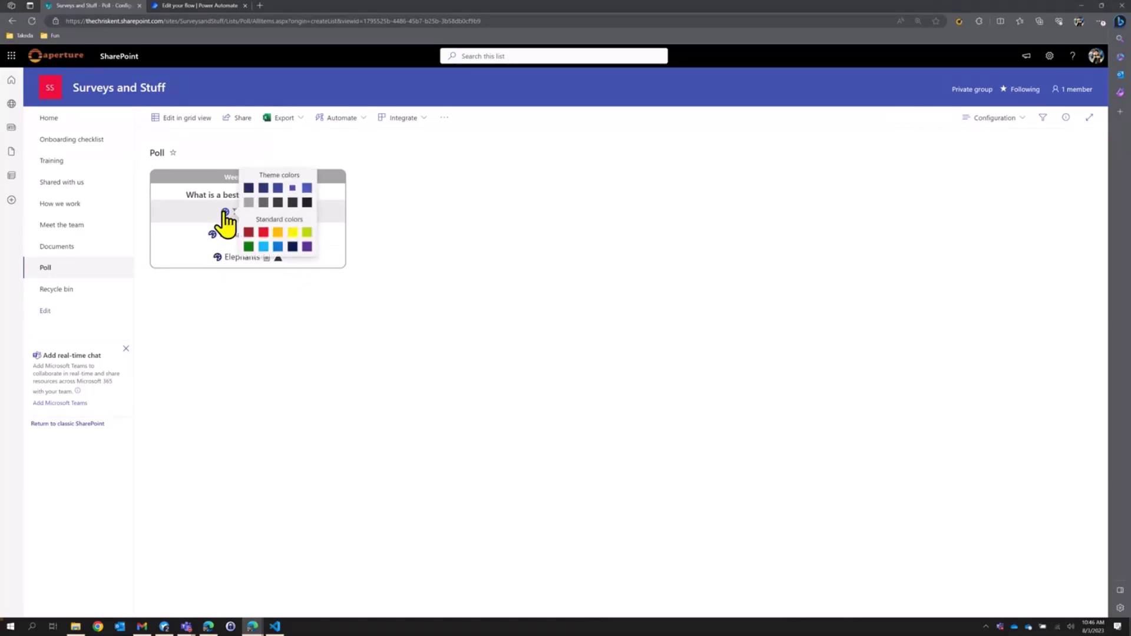
click(264, 234)
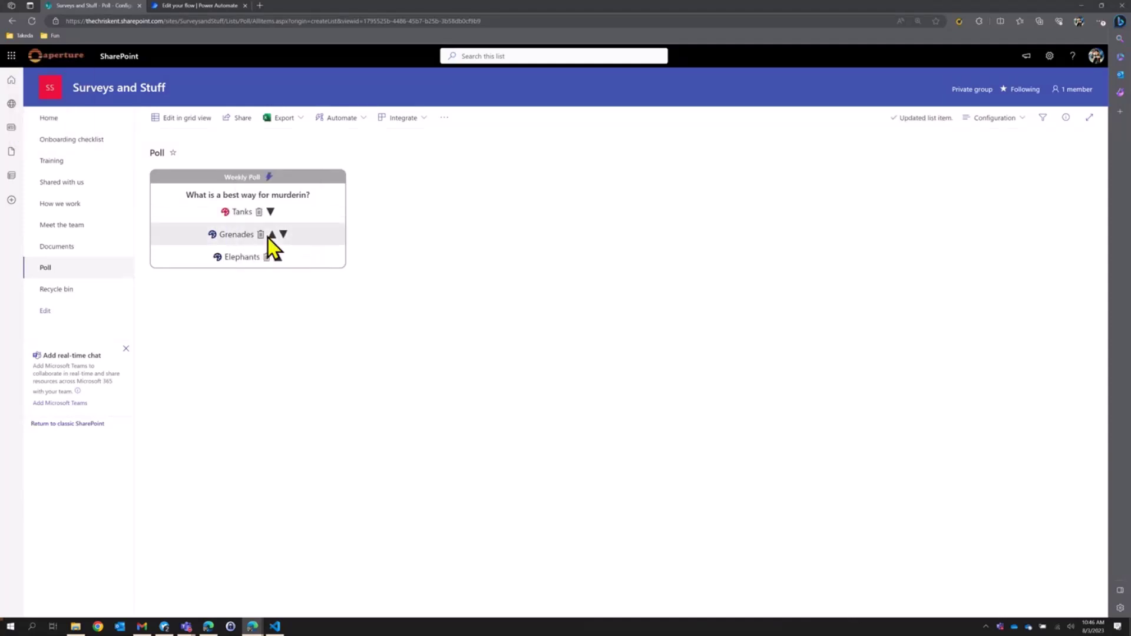
click(212, 234)
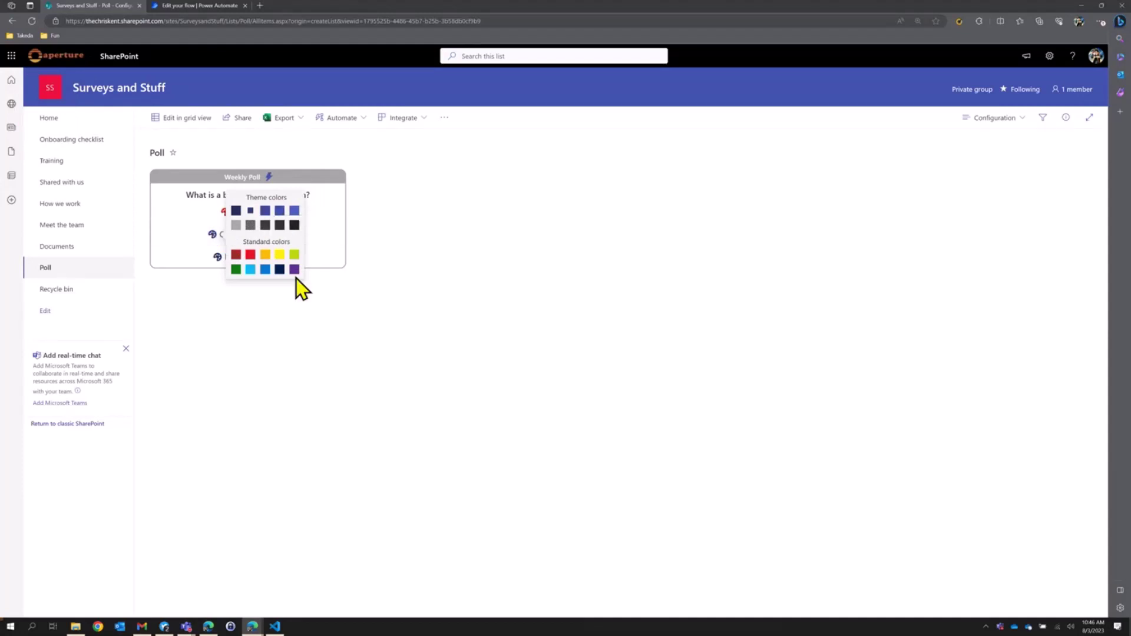
click(293, 210)
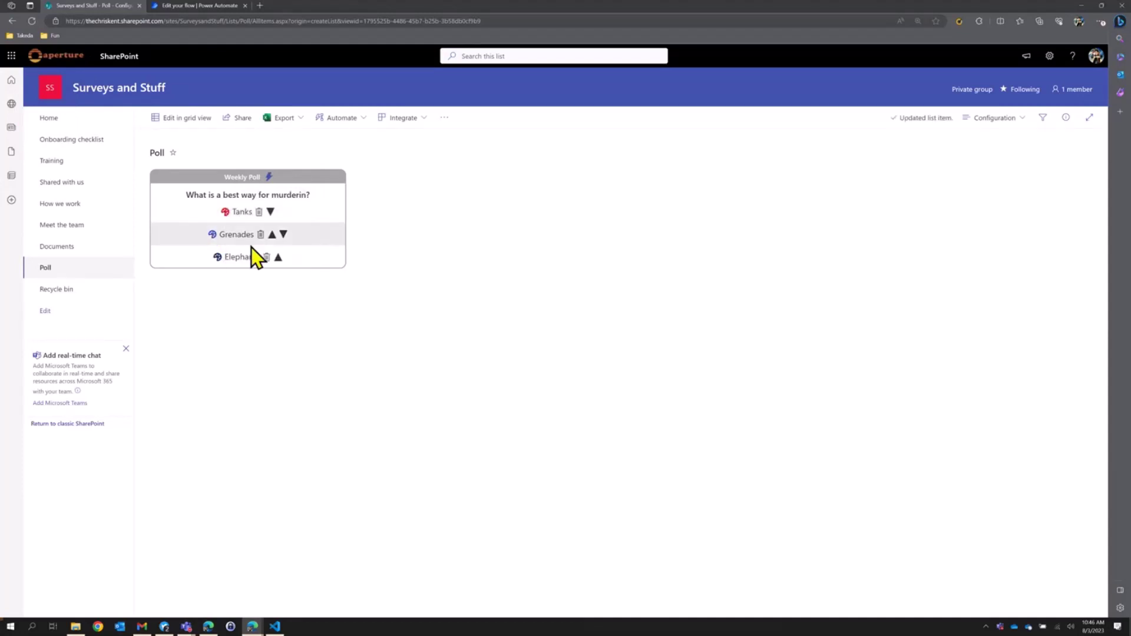
click(217, 257)
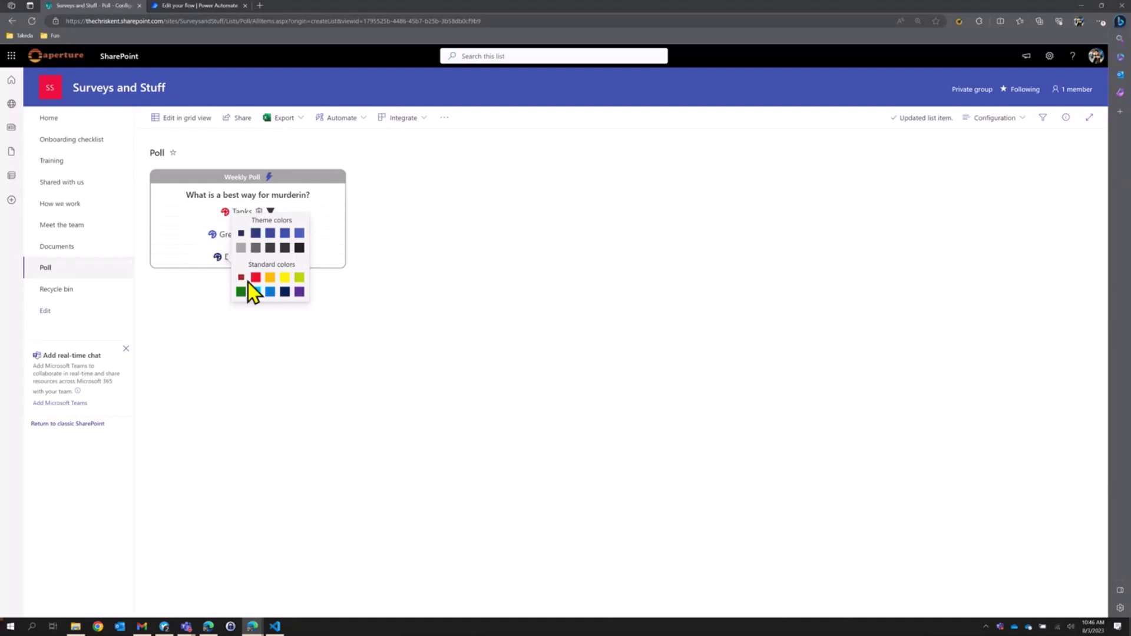
click(283, 279)
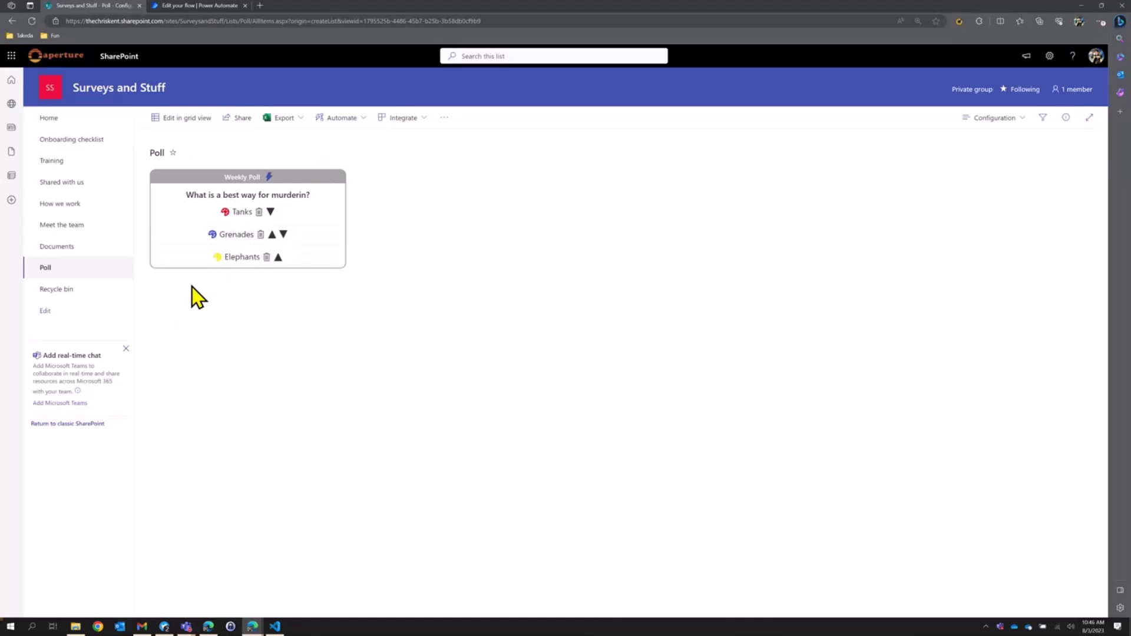
click(48, 120)
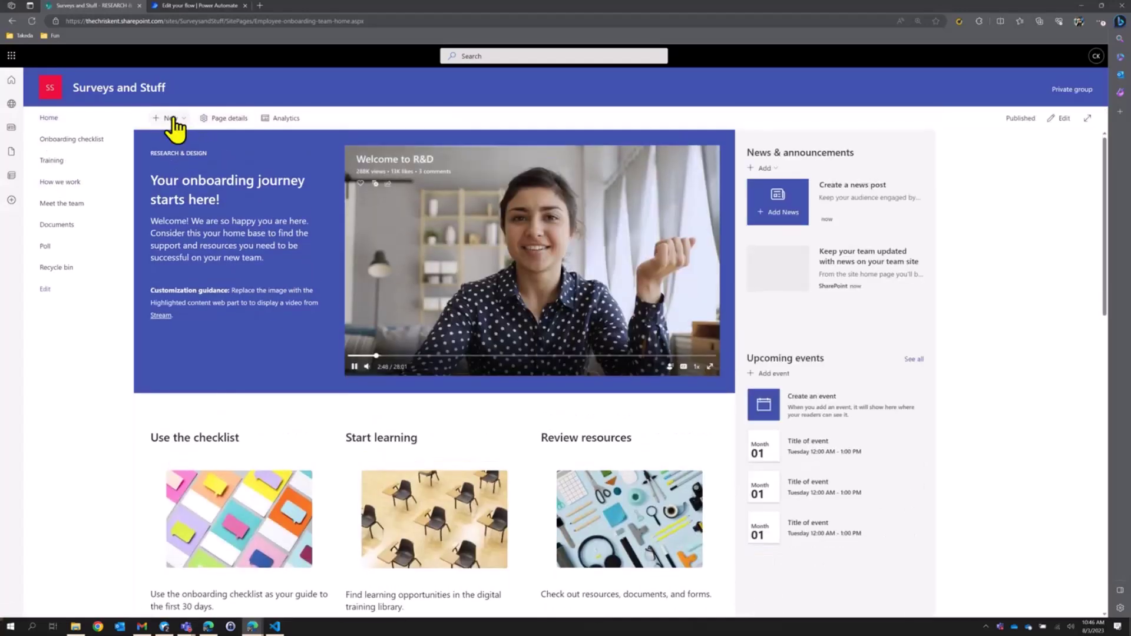
Create a 'PollResponses' list copied from PollTest's Poll Responses list.
click(171, 119)
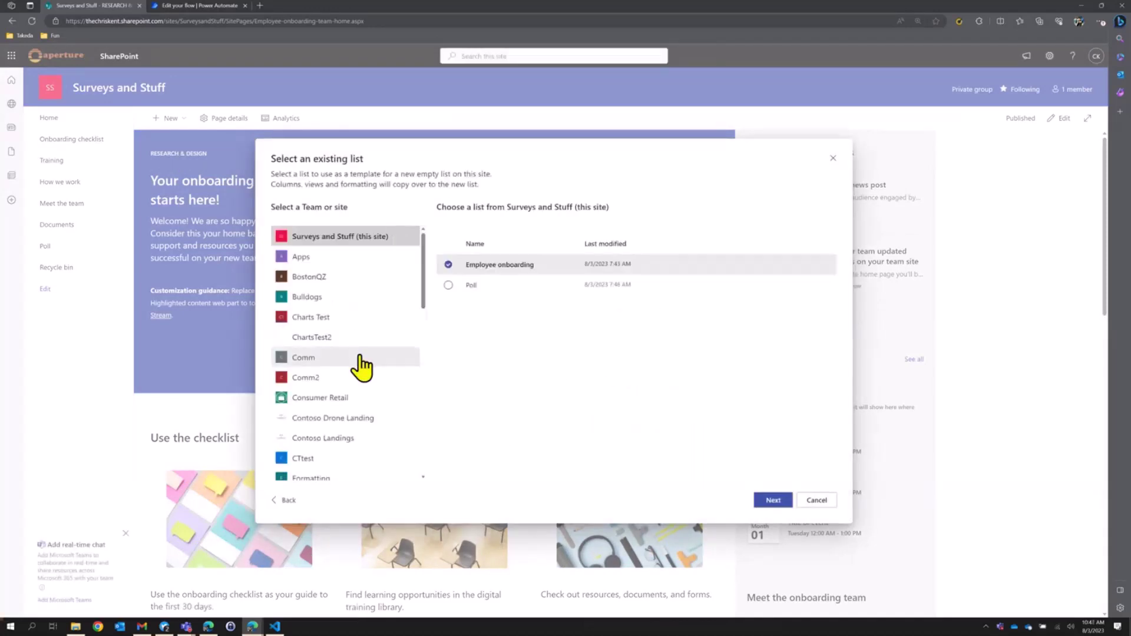
scroll(360, 367, down, 1)
scroll(361, 371, down, 5)
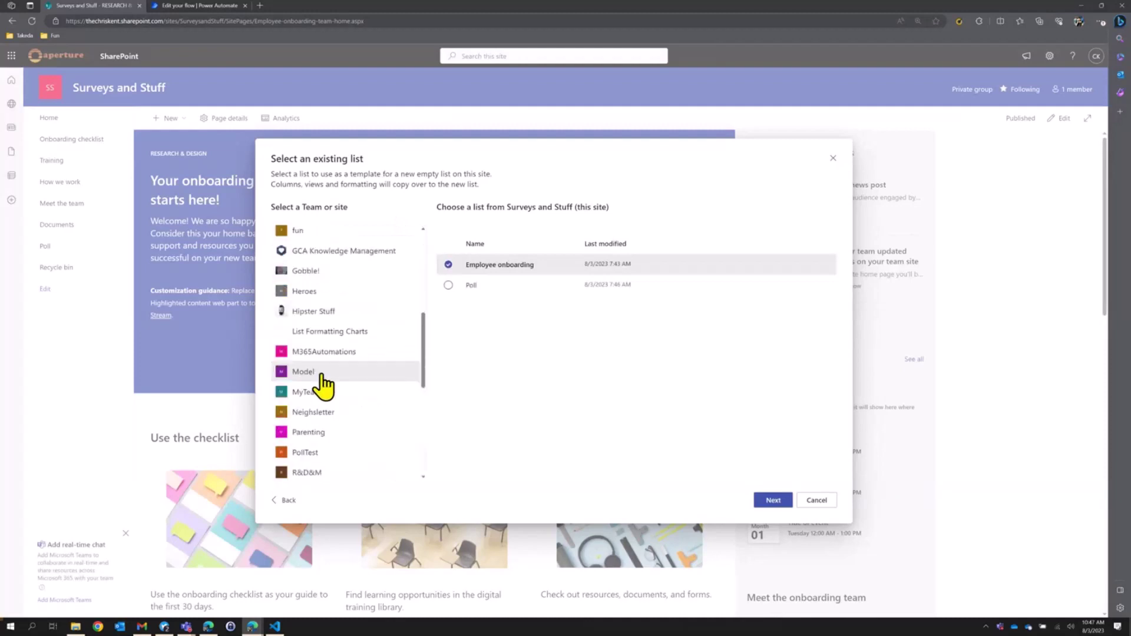
click(328, 414)
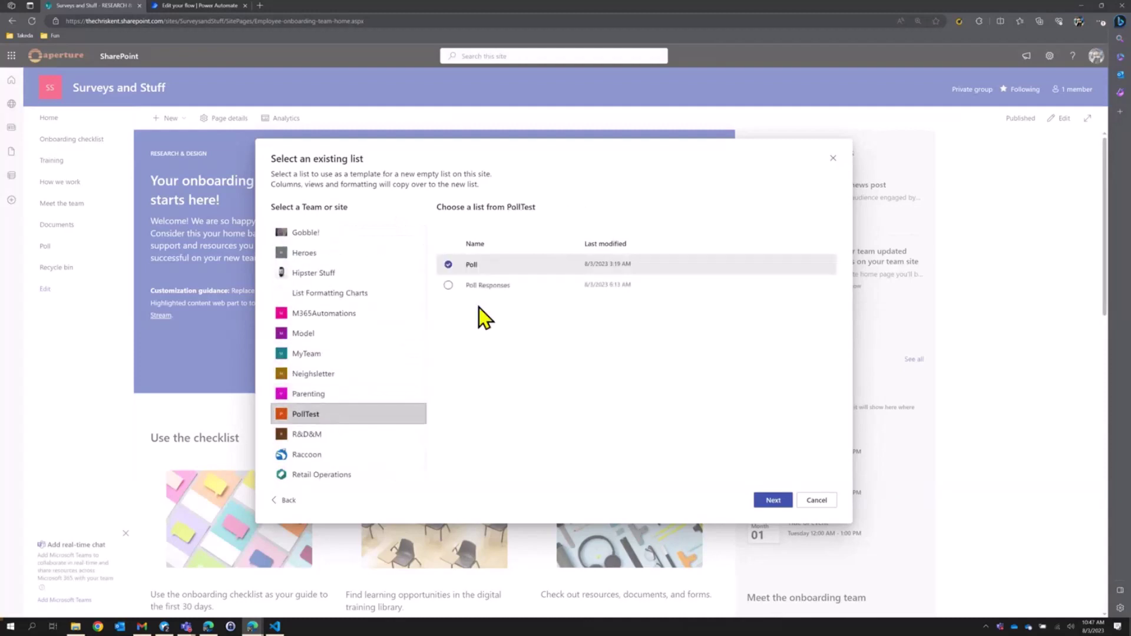
click(483, 285)
click(773, 500)
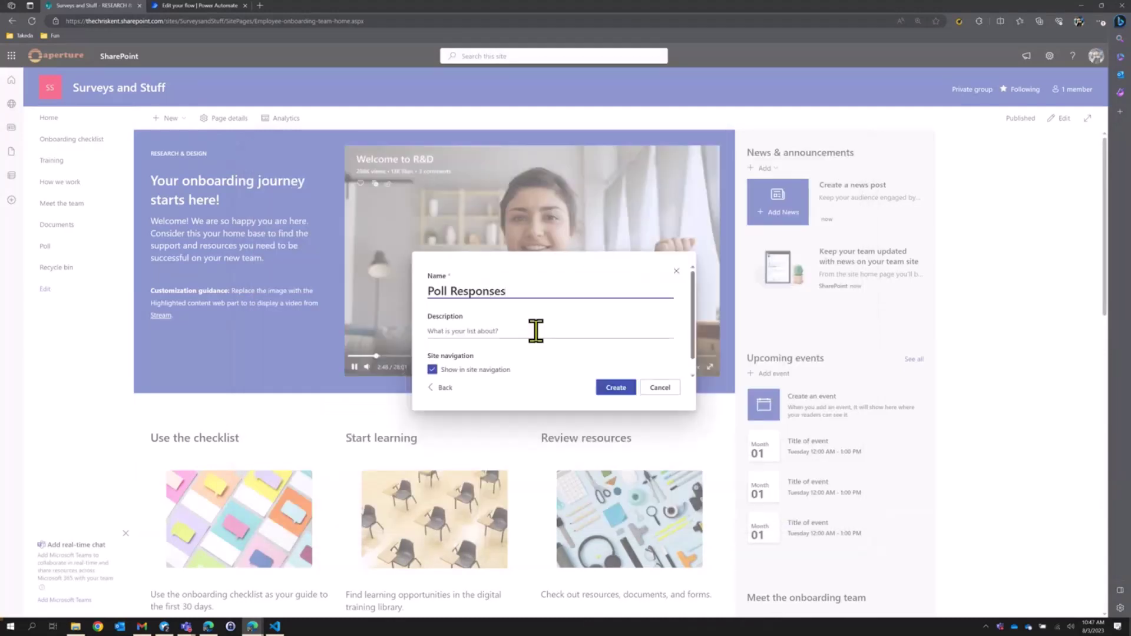
click(452, 291)
key(BackSpace)
click(607, 388)
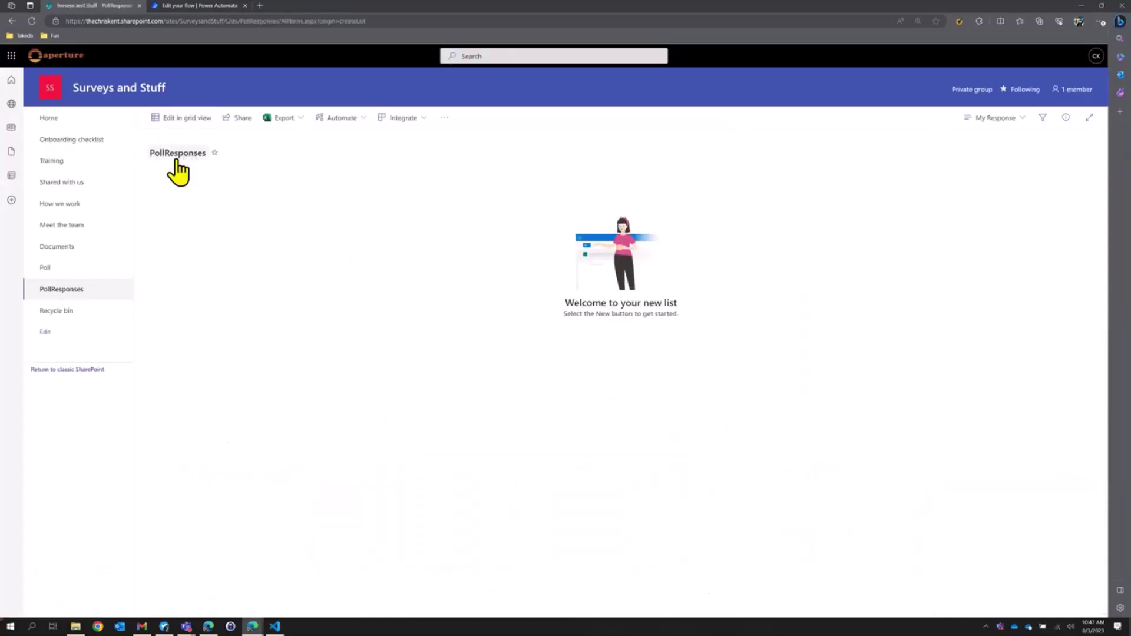
Change the list's display name to 'Poll Responses'.
click(167, 155)
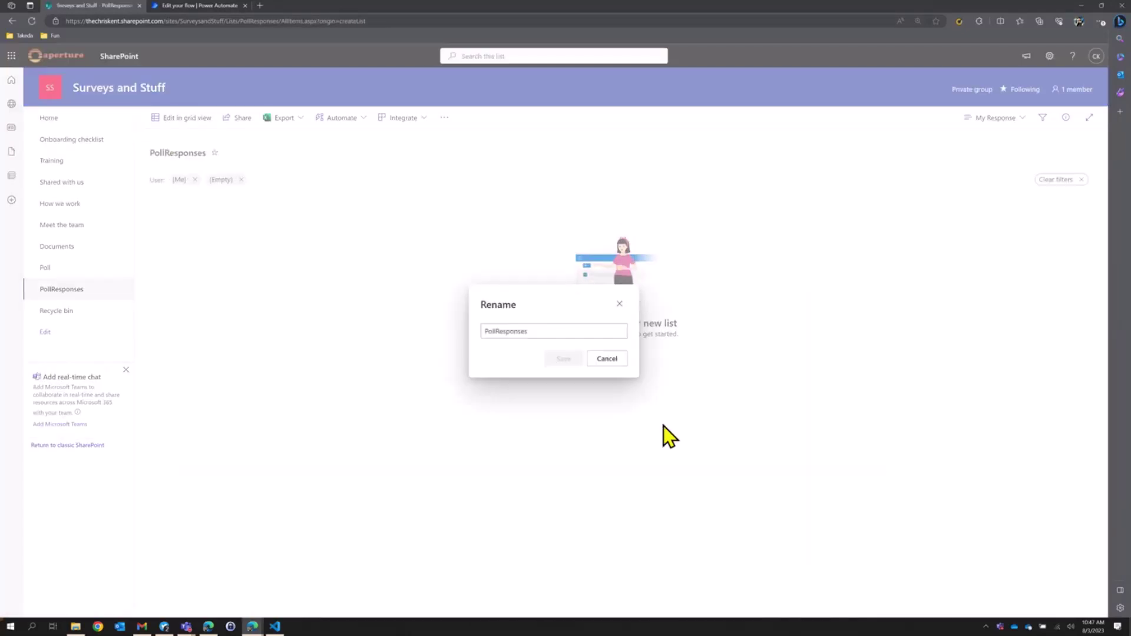
click(498, 331)
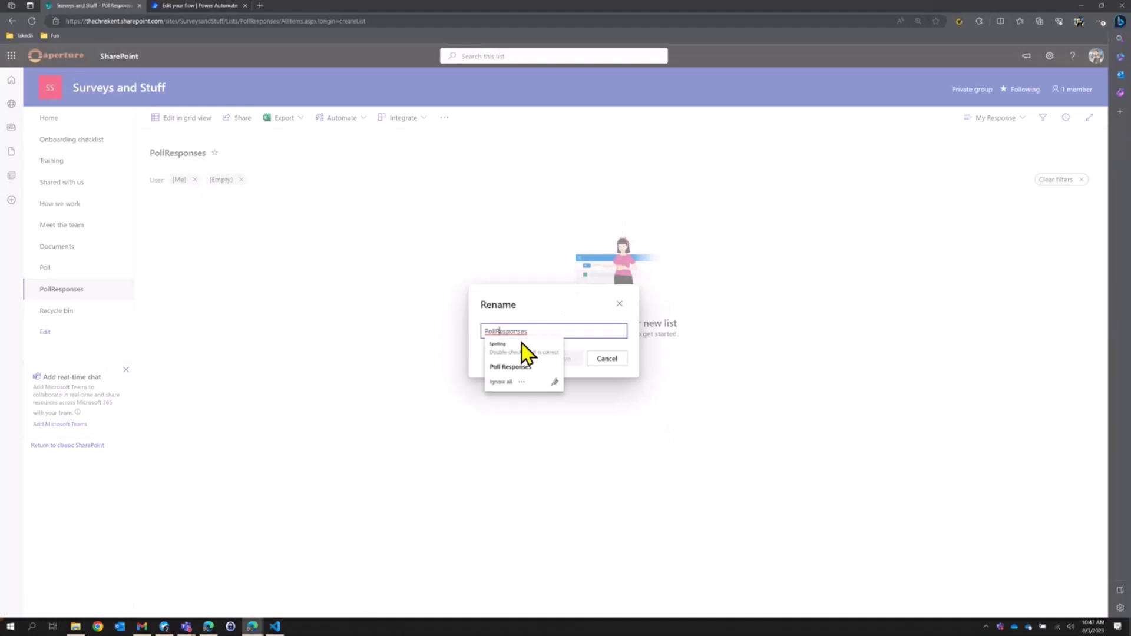
click(521, 342)
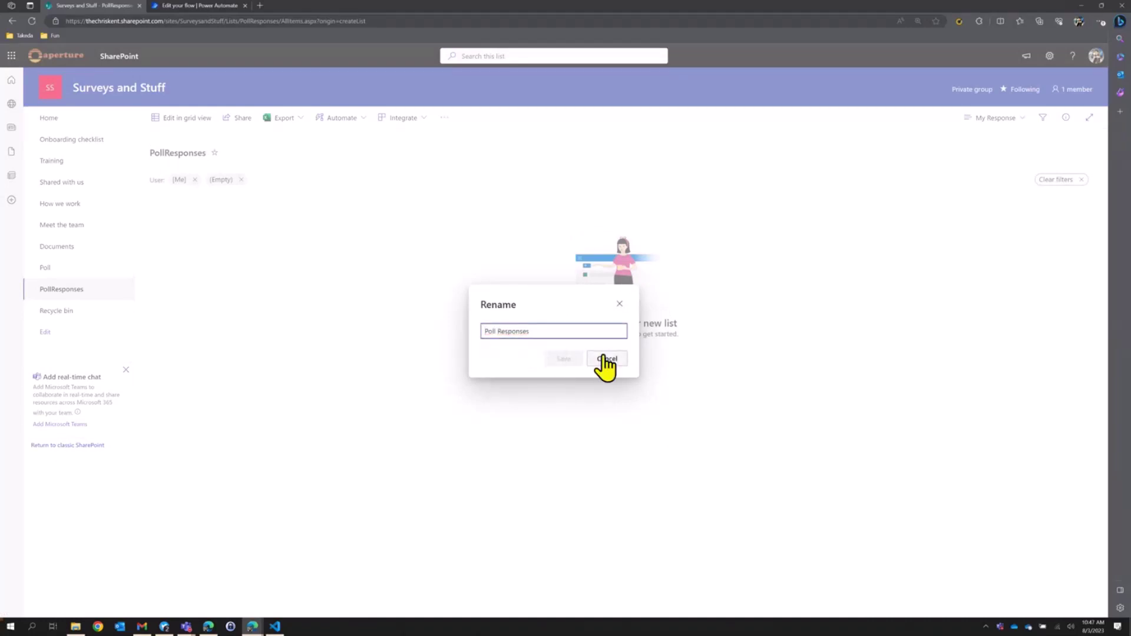
Save the list title as 'Poll Responses' and switch to the All Items view.
click(563, 359)
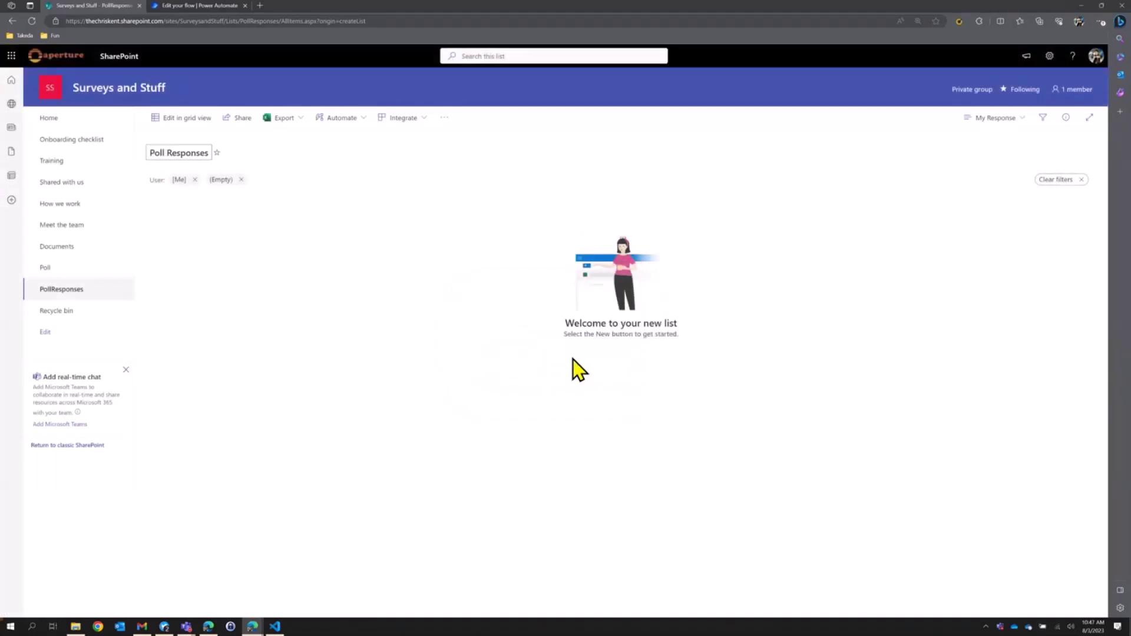
click(1018, 120)
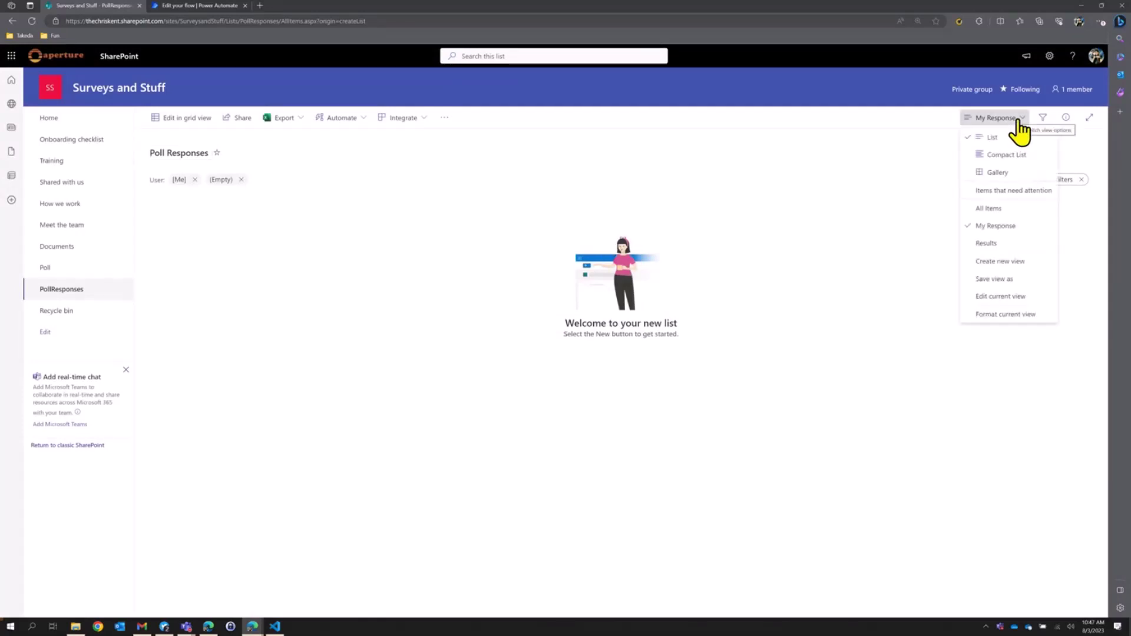
click(997, 211)
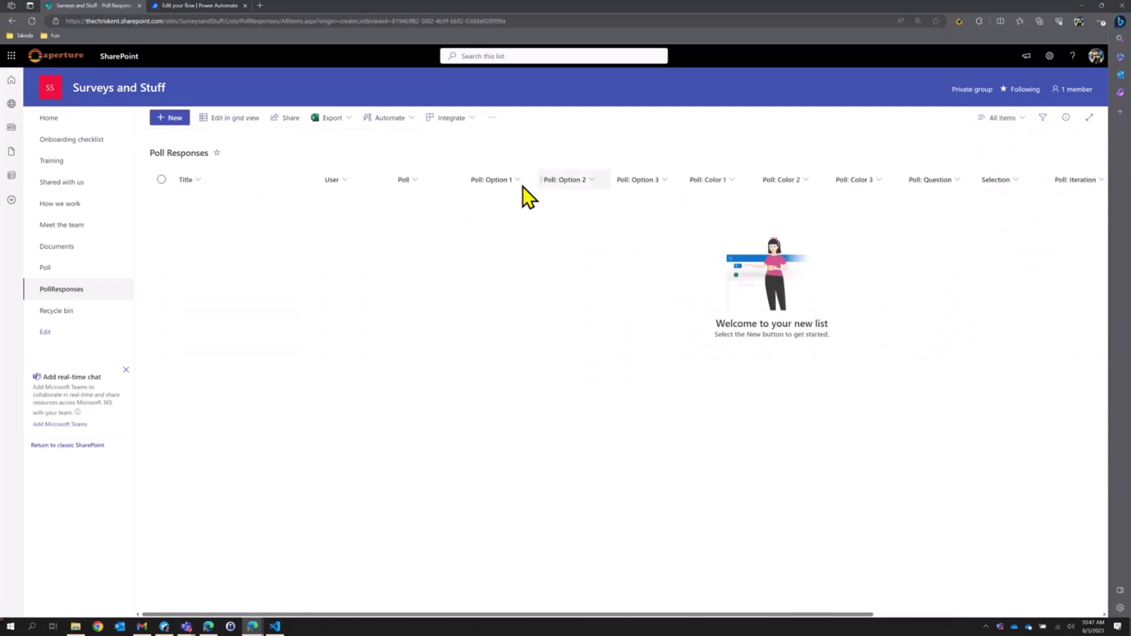
Add an 'Unconfigured' item linked to Weekly Poll, then show the My Response view.
click(175, 119)
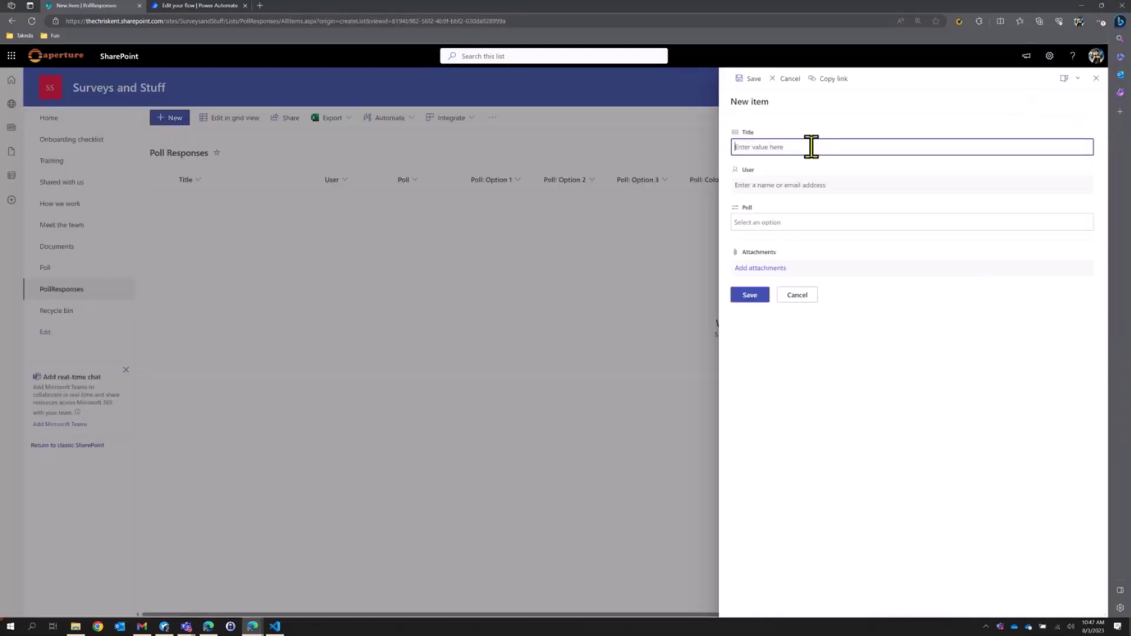
text(Response from C)
key(BackSpace)
key(BackSpace)
key(BackSpace)
key(BackSpace)
key(BackSpace)
key(BackSpace)
key(BackSpace)
key(BackSpace)
key(BackSpace)
key(BackSpace)
key(BackSpace)
key(BackSpace)
key(BackSpace)
key(BackSpace)
key(BackSpace)
text(Unconfigured)
click(787, 222)
click(773, 242)
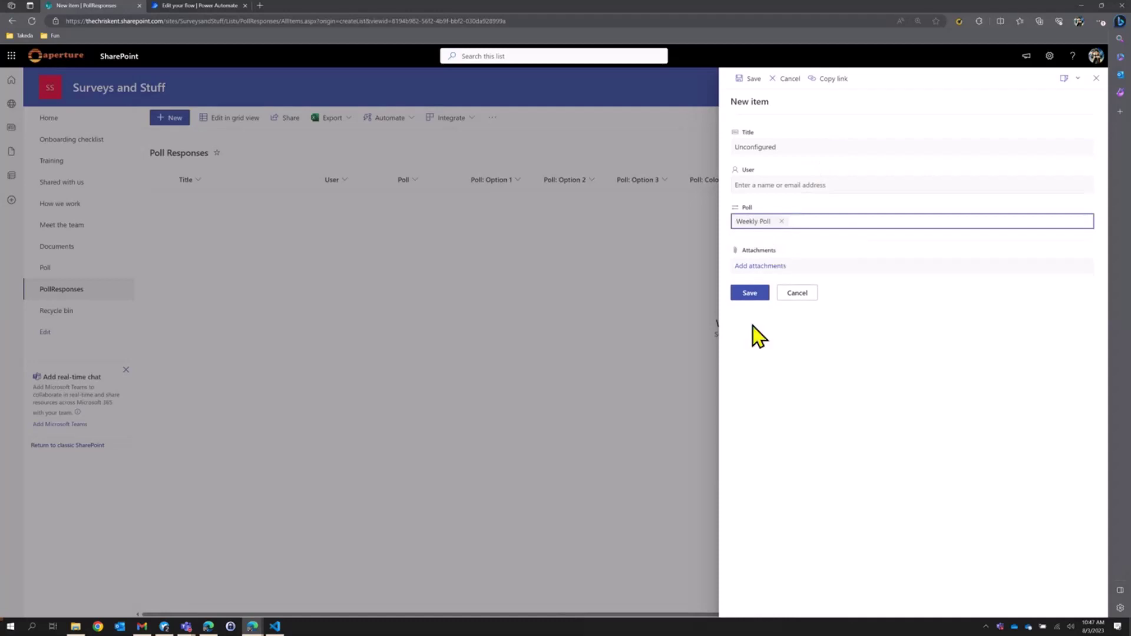
click(749, 293)
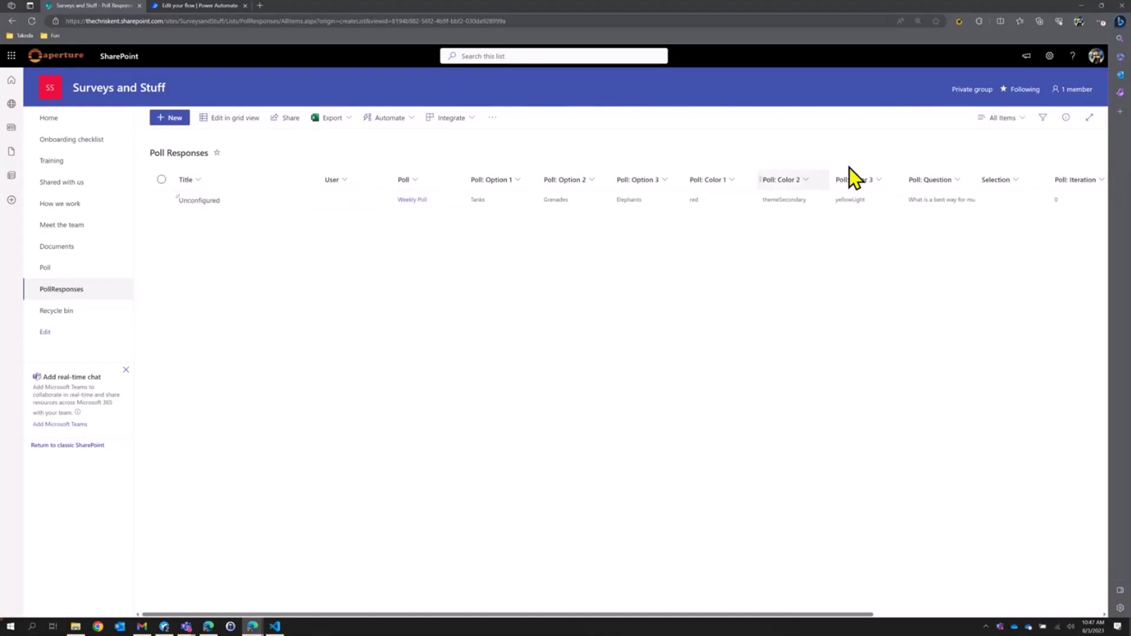
click(1004, 118)
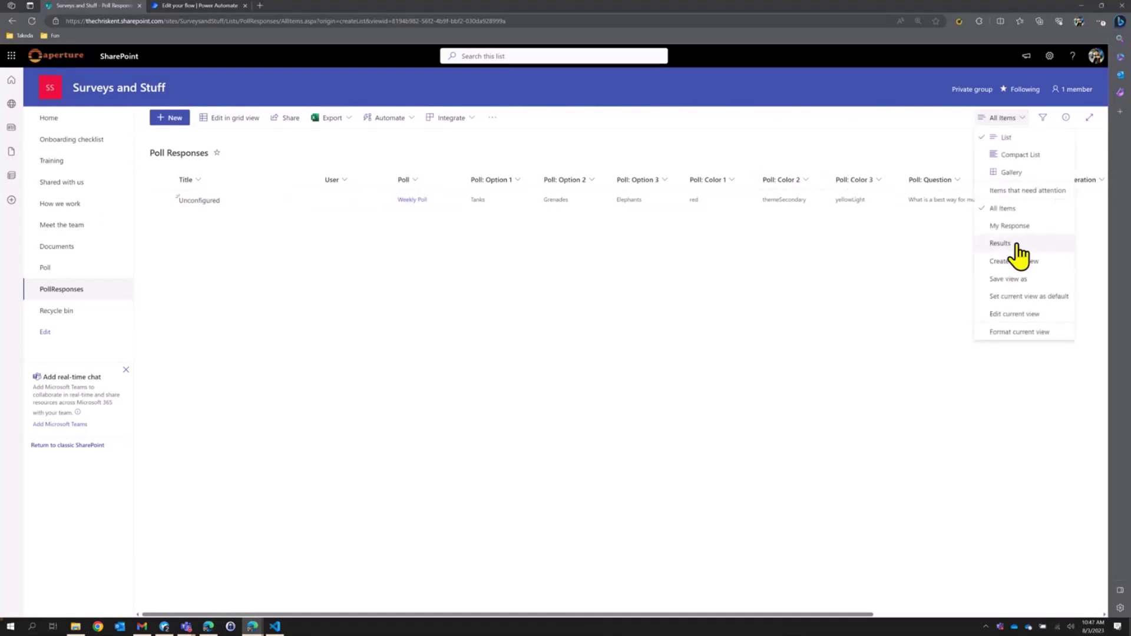
click(1009, 226)
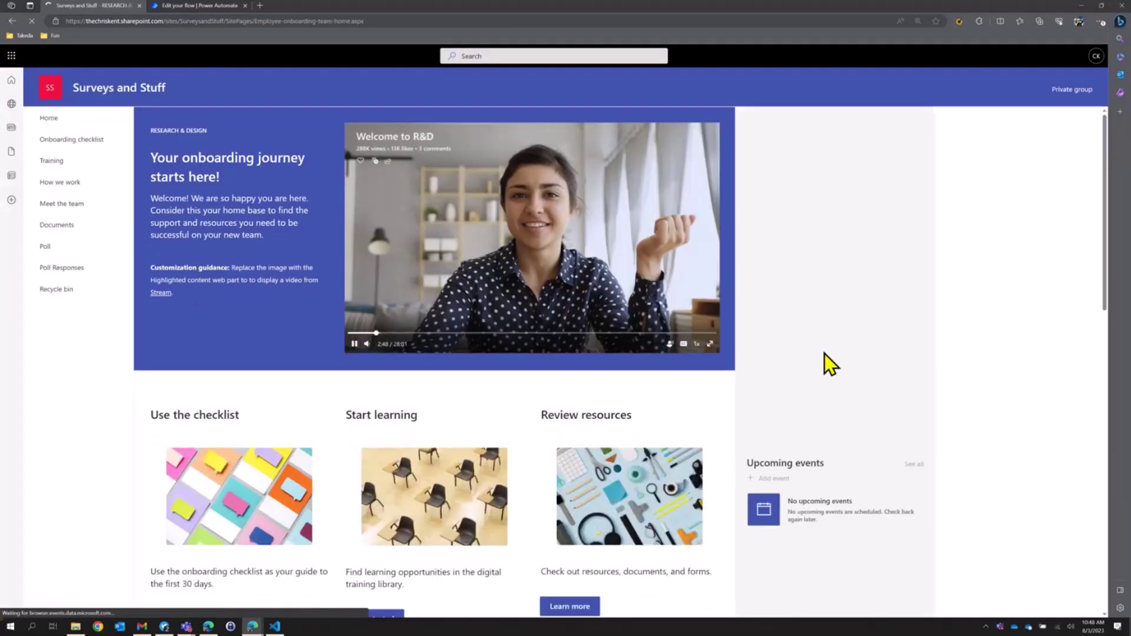
Replace the home page's welcome video with an Image web part holding the uploaded ghost-and-horse picture.
click(1061, 119)
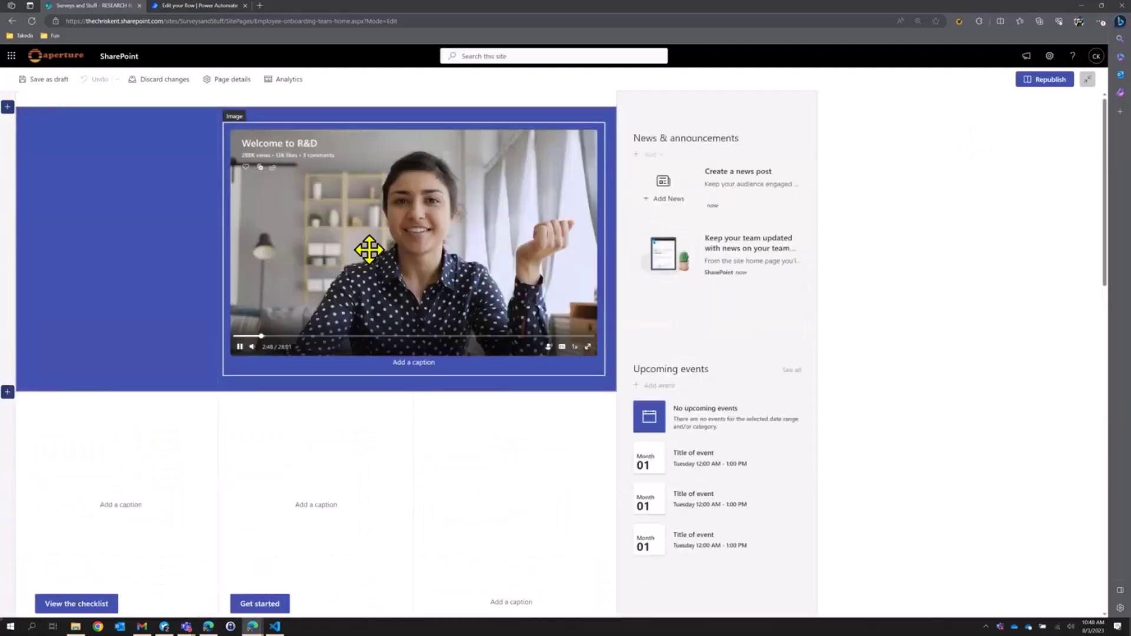
click(281, 118)
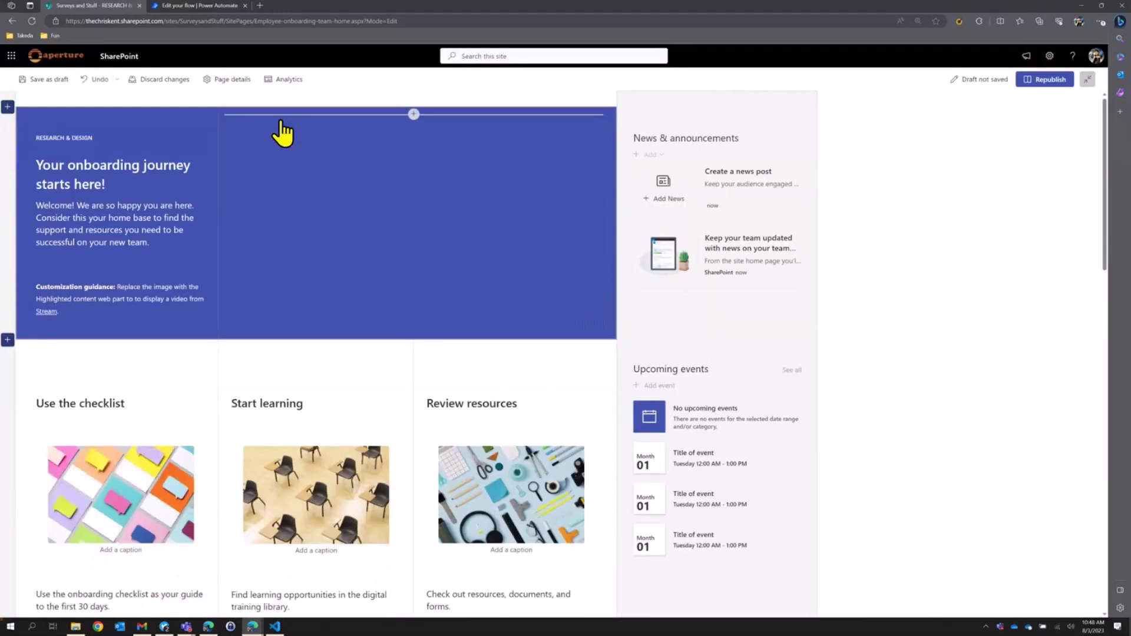
click(413, 114)
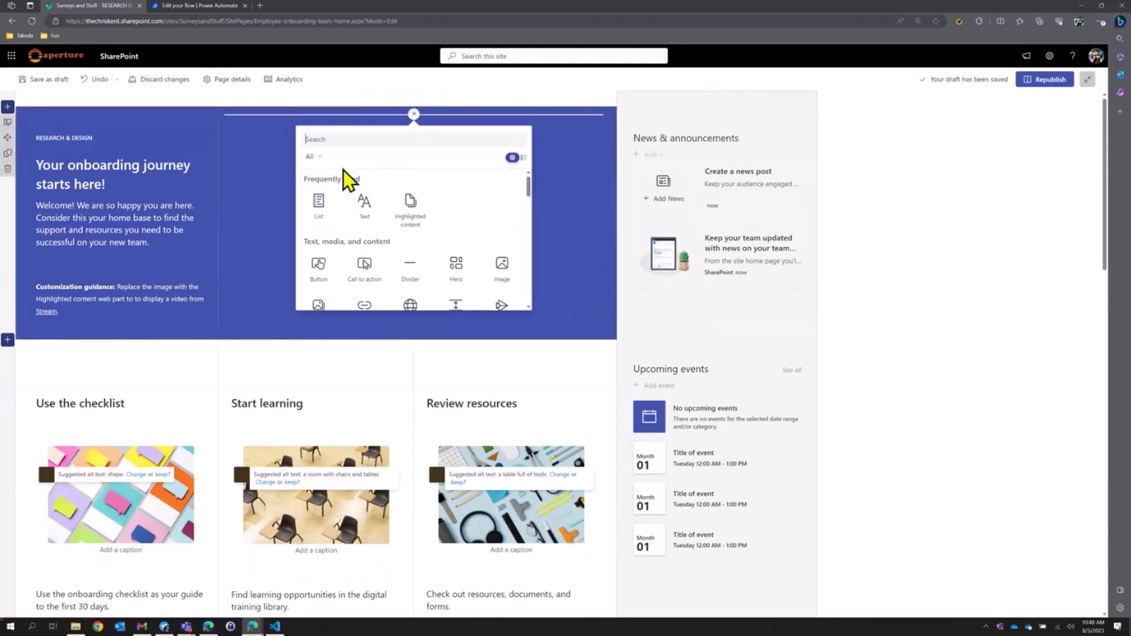
text(image)
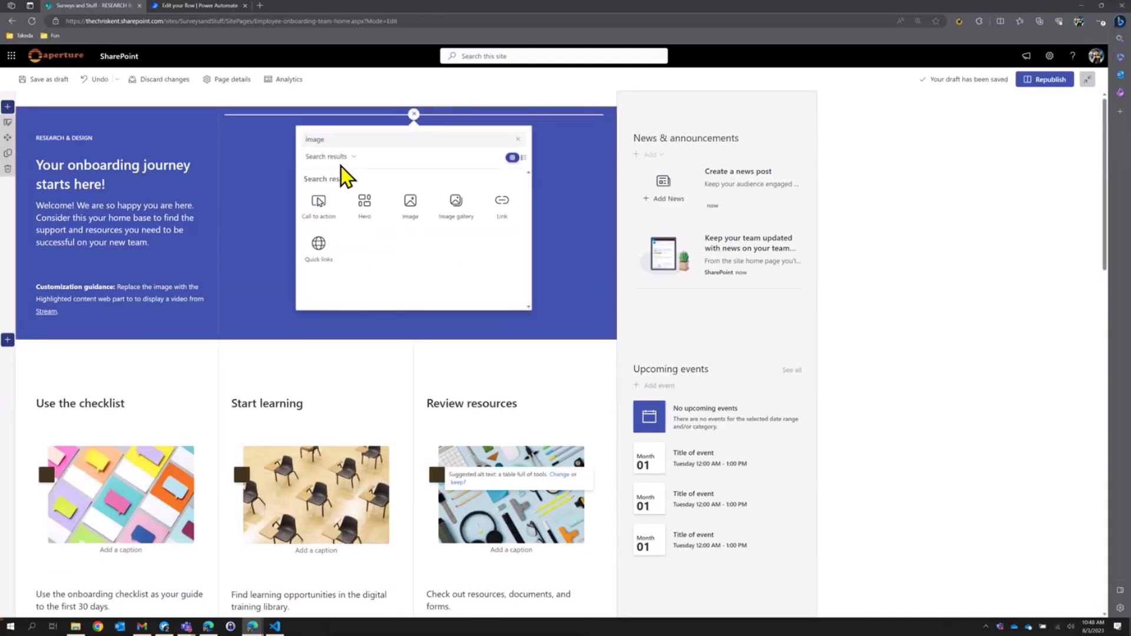
click(398, 221)
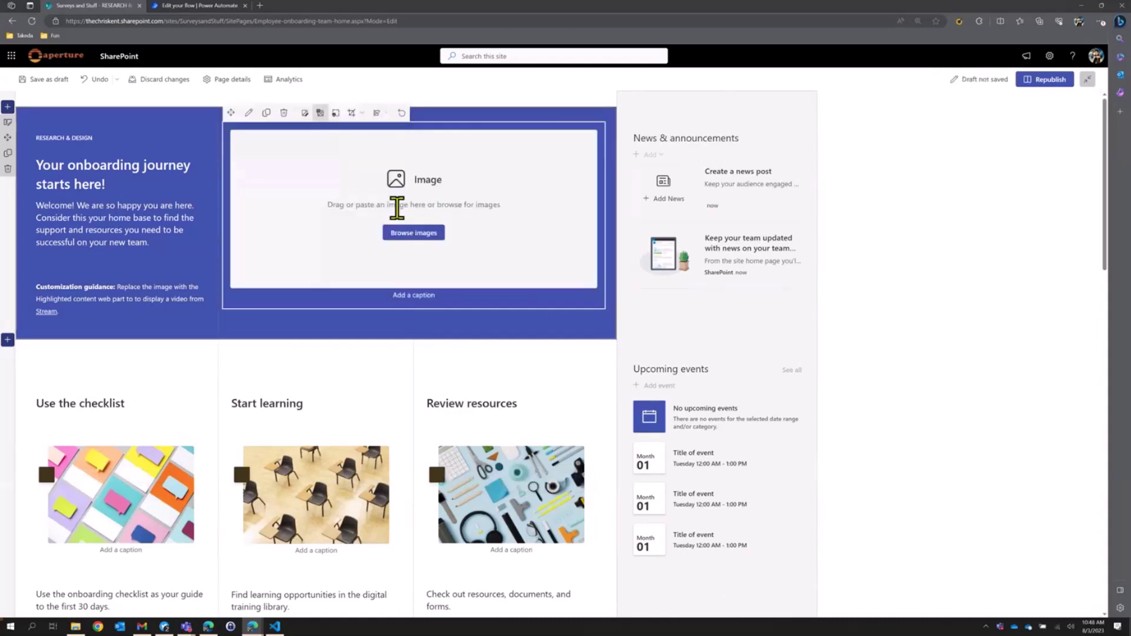
click(400, 231)
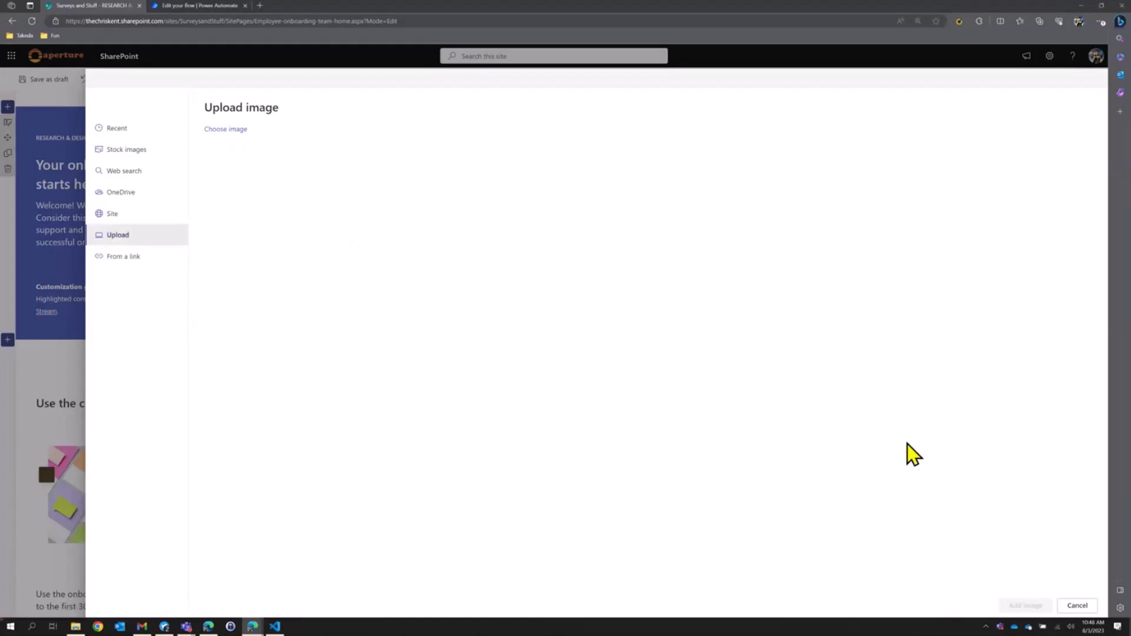
click(1009, 612)
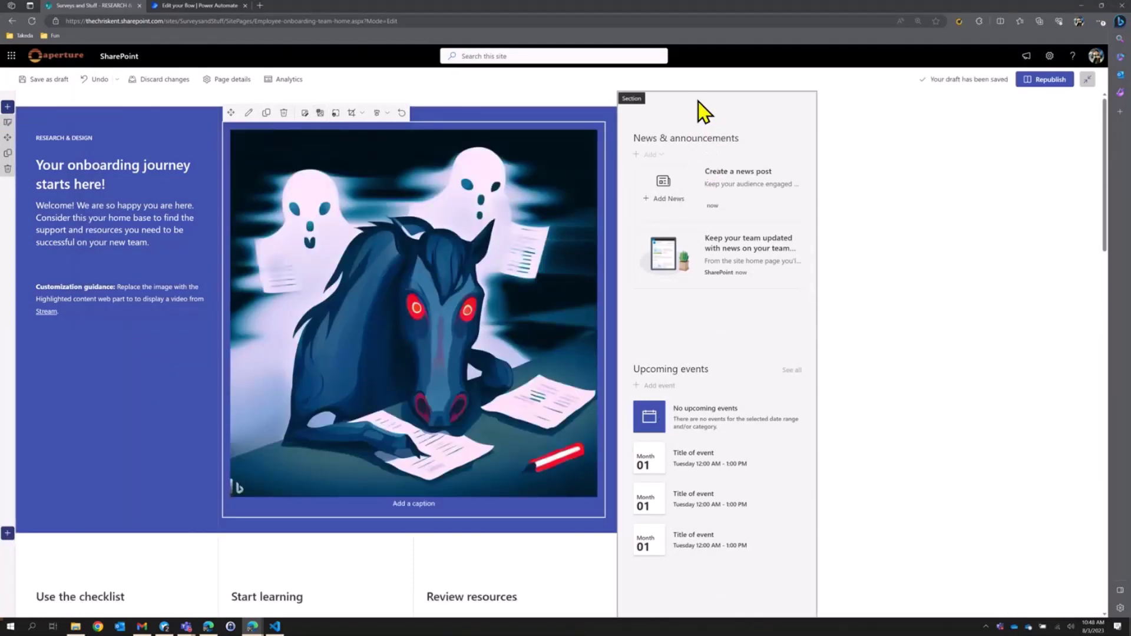
Set the right-hand news and events column section's background to white.
click(699, 102)
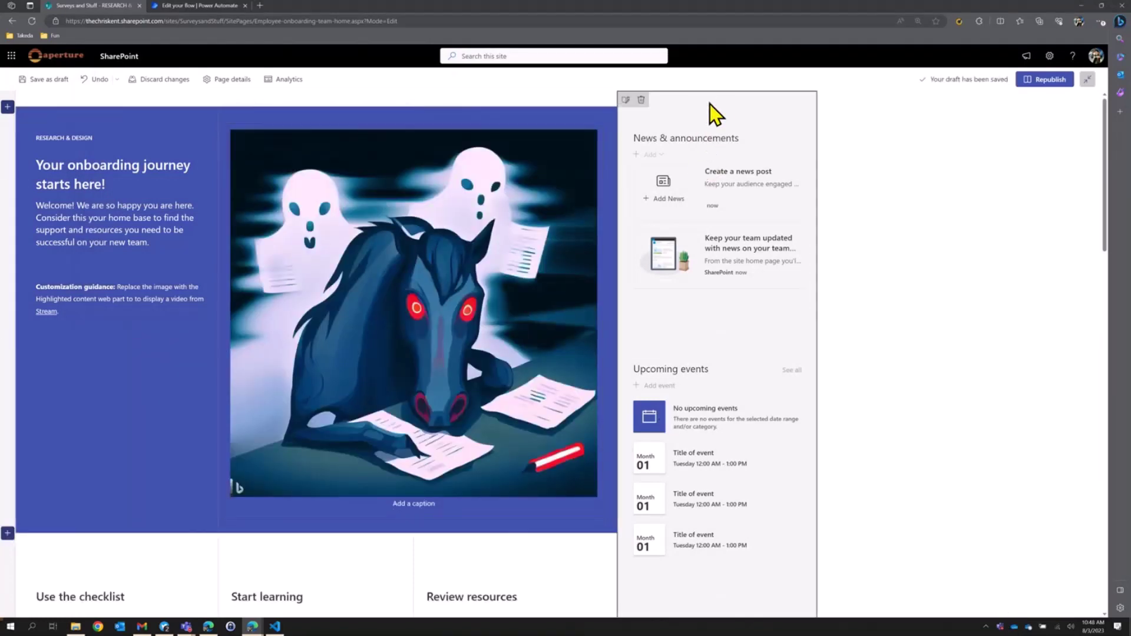
click(628, 101)
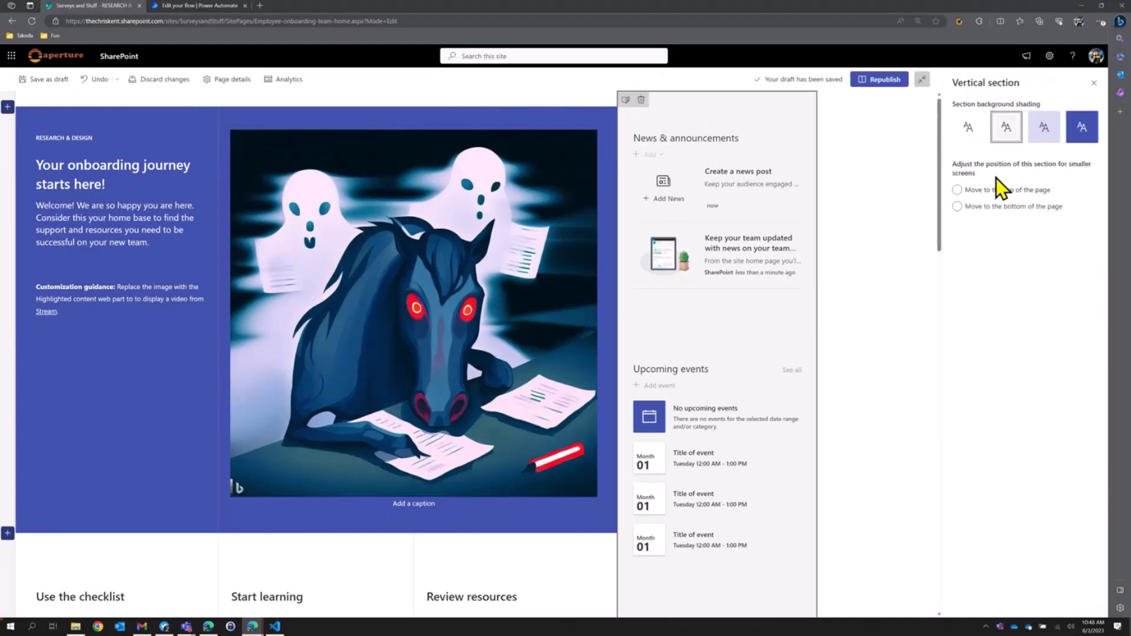
click(967, 127)
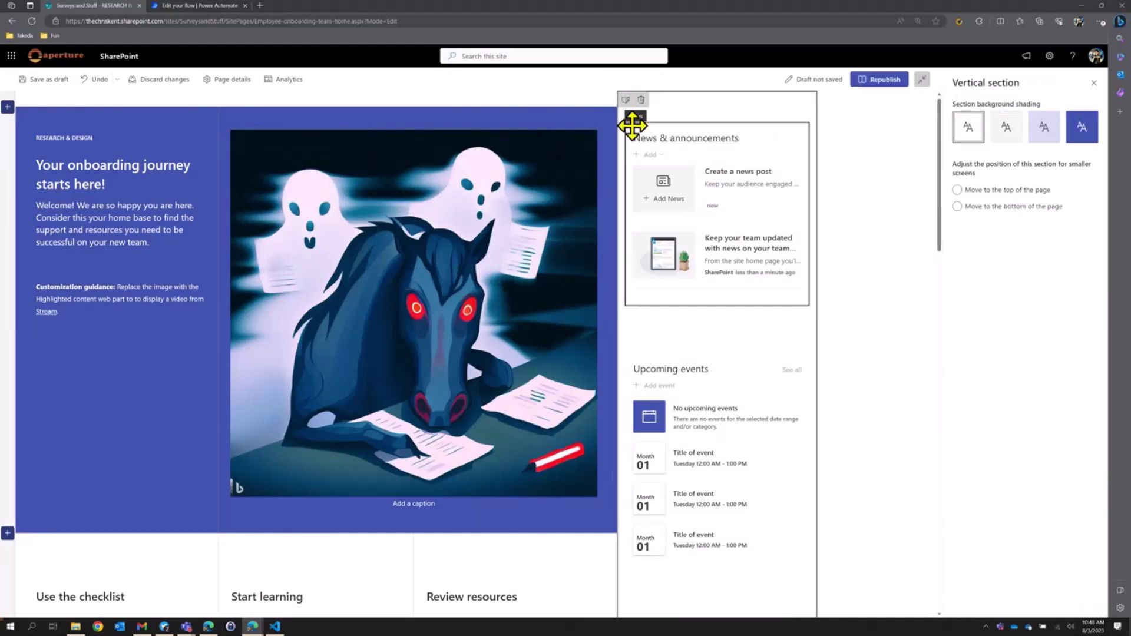
Add a Poll Responses list web part titled 'Poll' without command bar or See all, then republish.
click(717, 113)
click(623, 205)
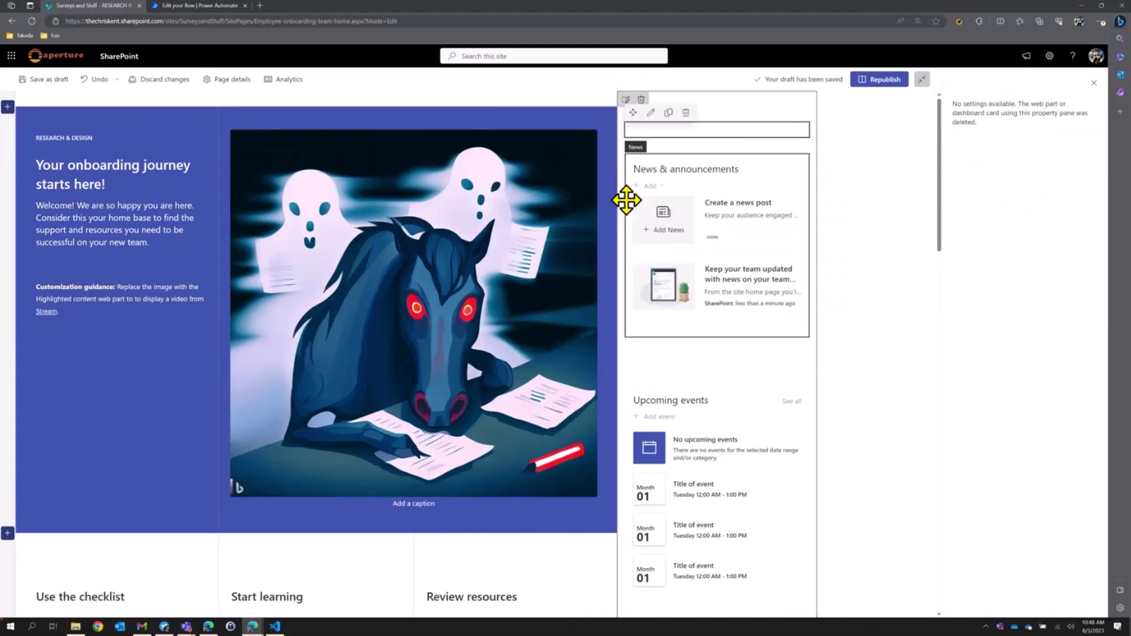
click(686, 287)
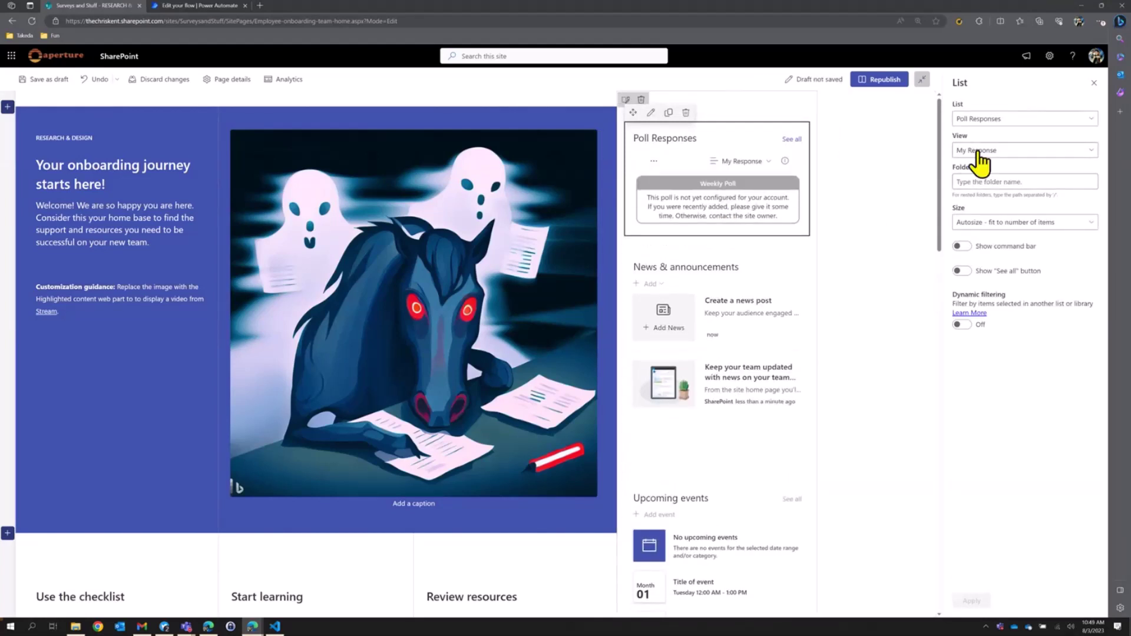
click(965, 246)
click(961, 271)
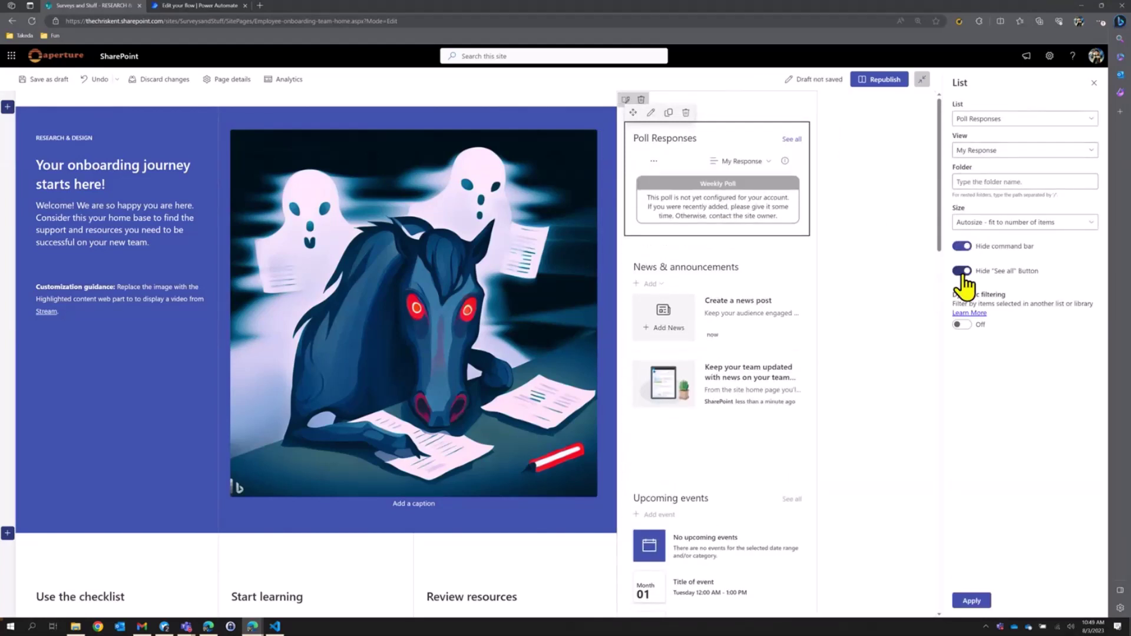
click(695, 139)
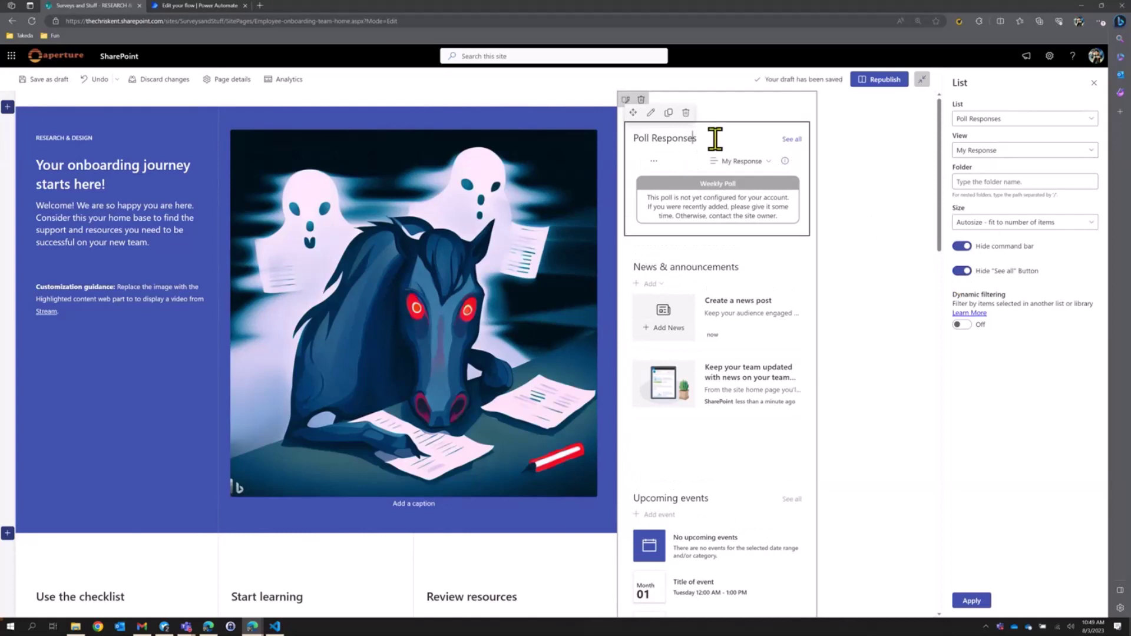
key(BackSpace)
key(BackSpace)
key(BackSpace)
key(BackSpace)
key(BackSpace)
key(BackSpace)
key(BackSpace)
key(BackSpace)
key(BackSpace)
click(972, 603)
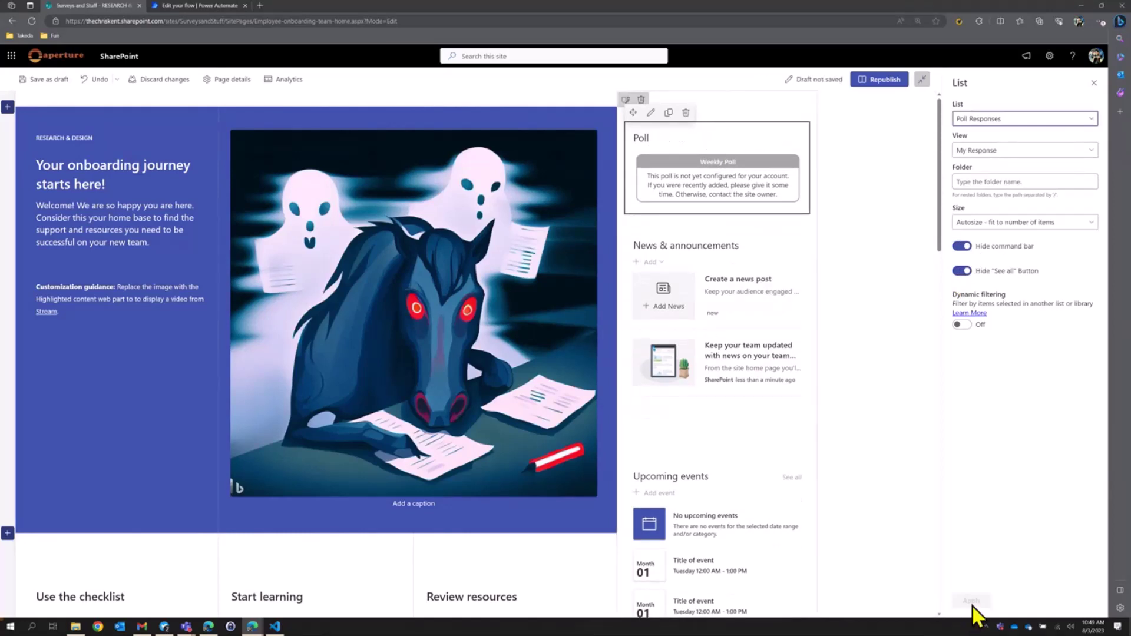
click(1093, 83)
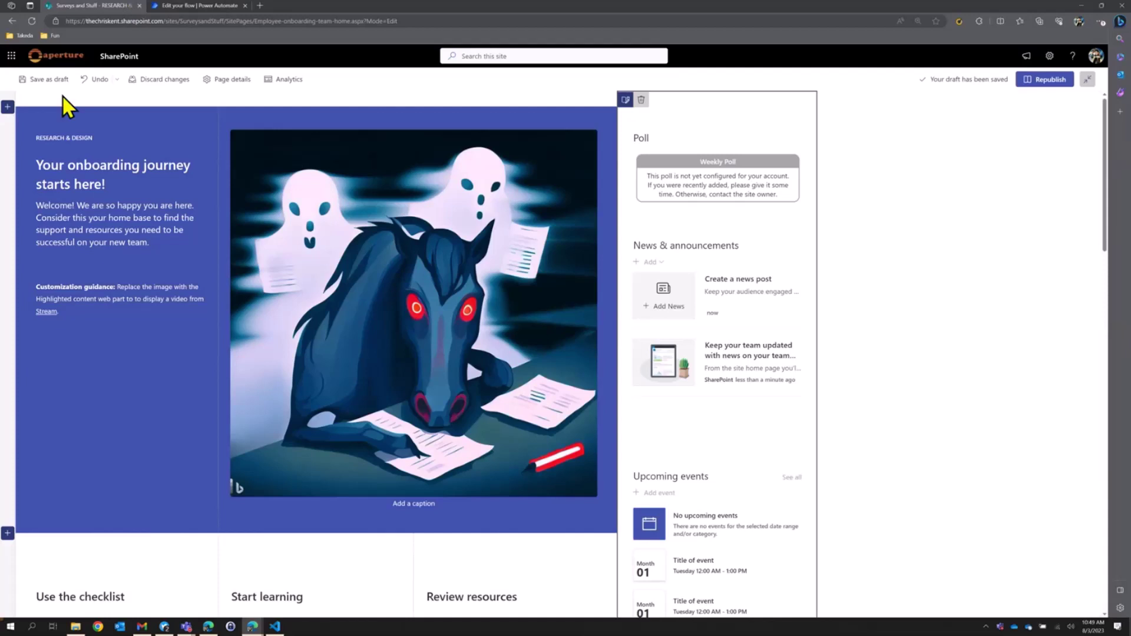
click(1043, 84)
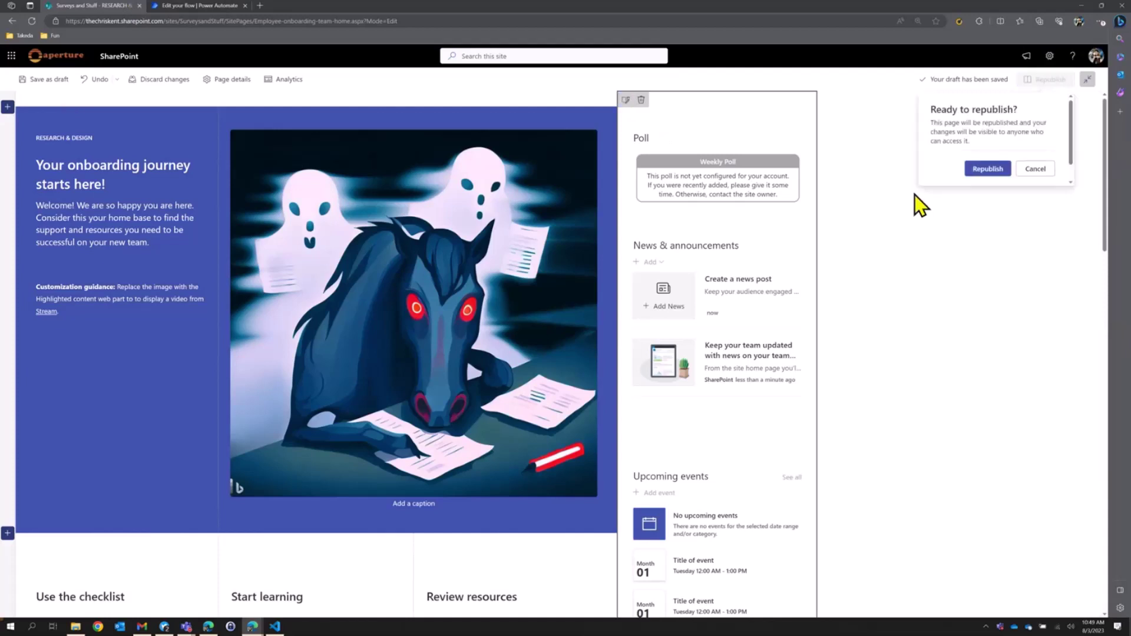
click(987, 169)
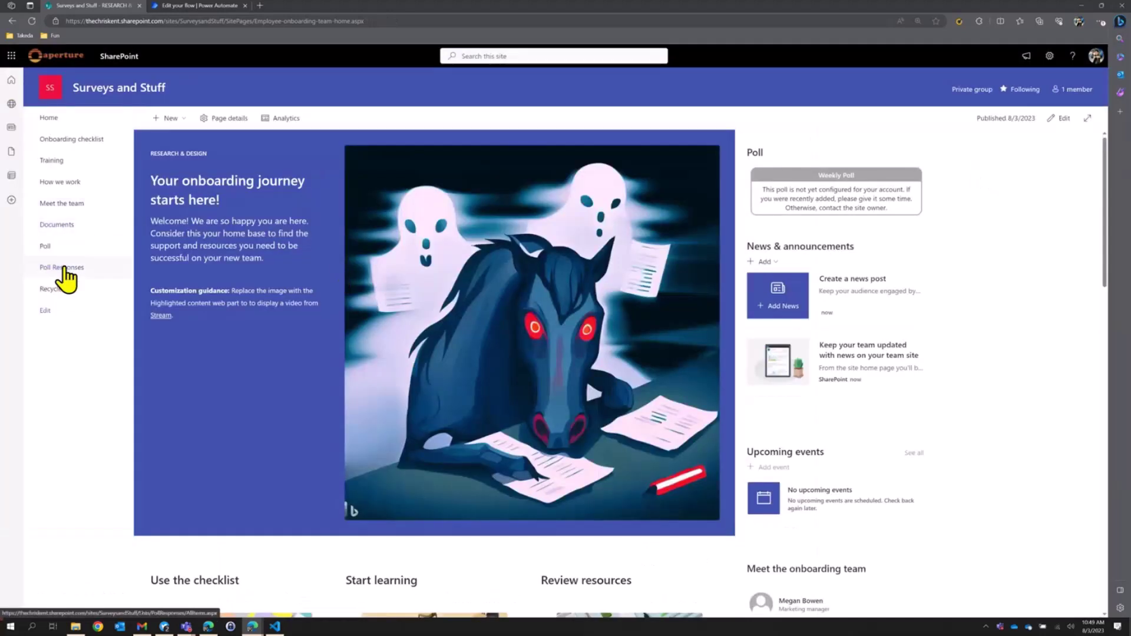
Open the Poll Responses list in a new tab and switch it to the All Items view.
ctrl+click(65, 268)
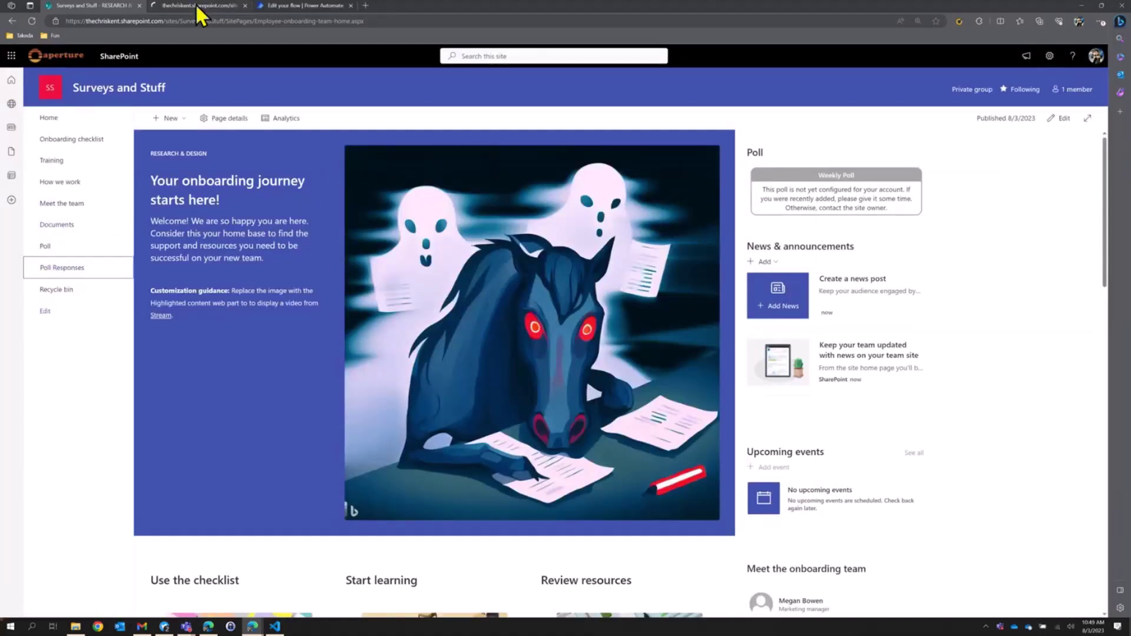
click(198, 7)
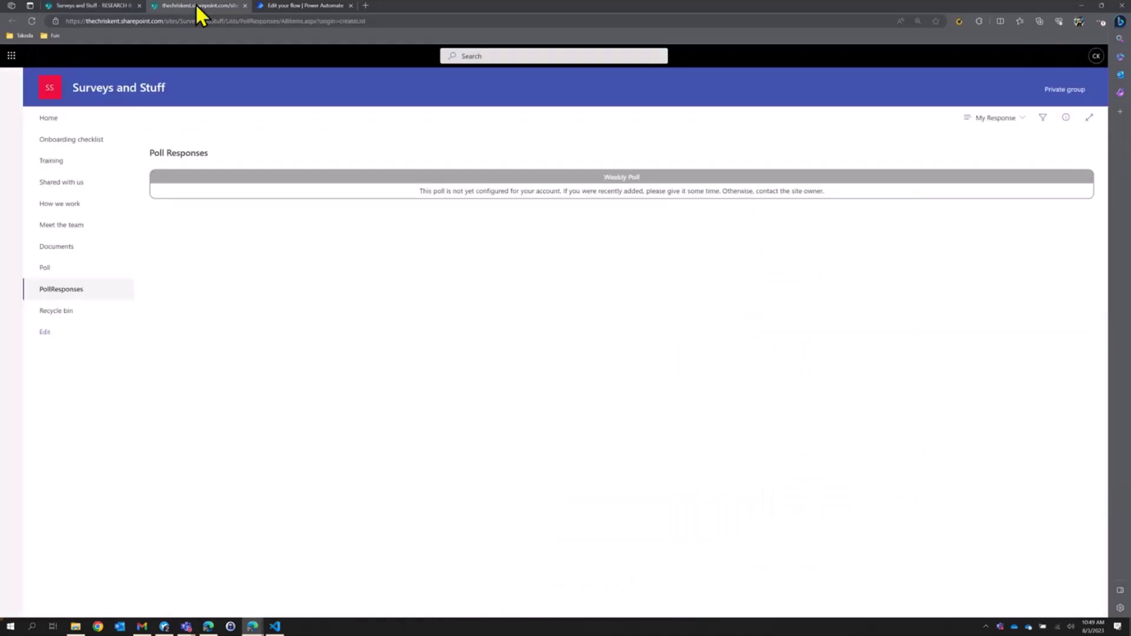
click(1004, 120)
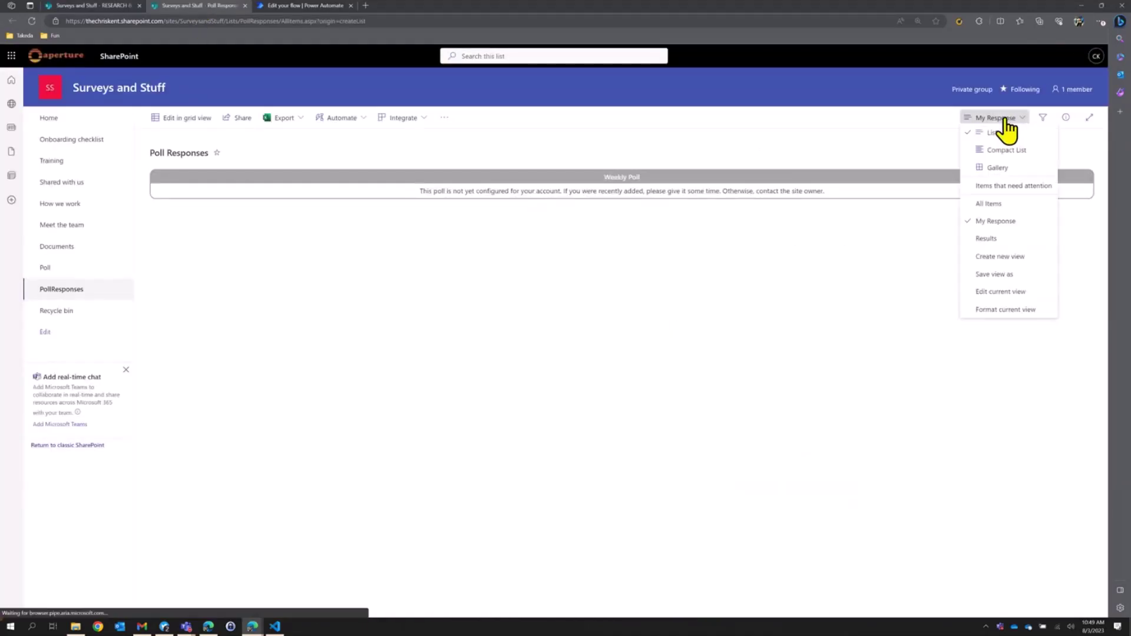
click(991, 211)
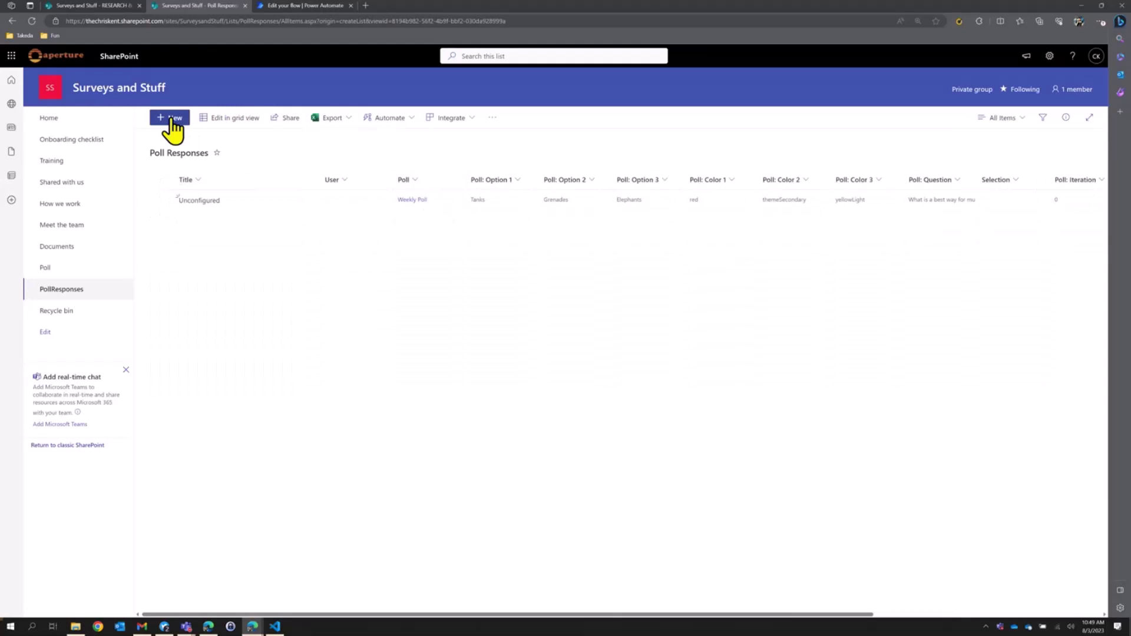
Add a Weekly Poll response item titled with the site member's name and assigned to that user.
click(172, 118)
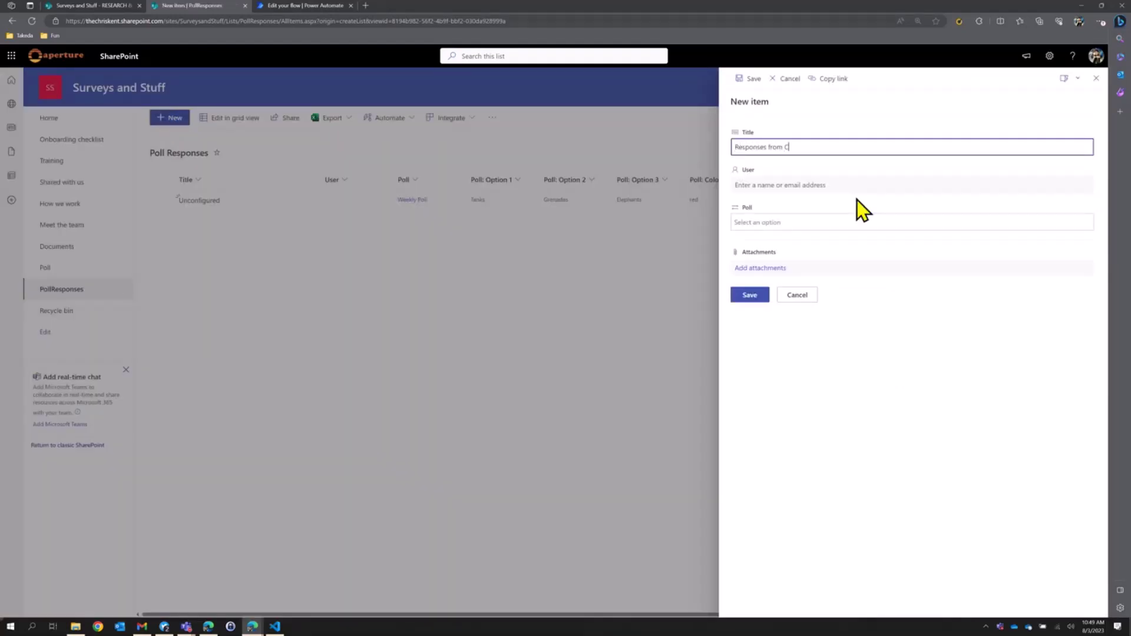
key(Tab)
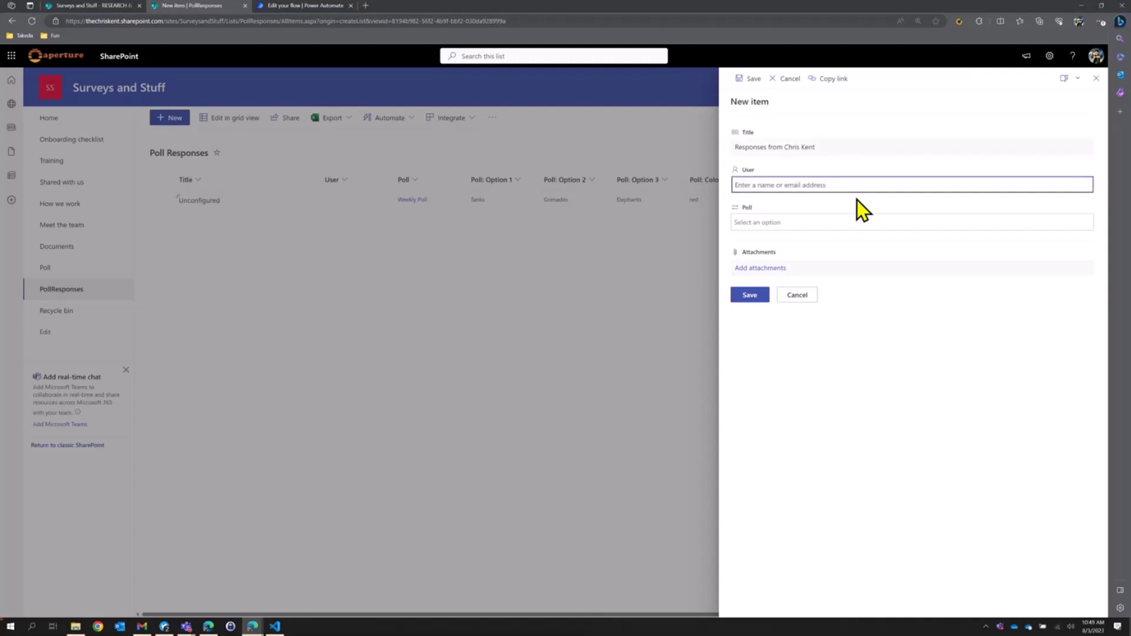
text(chris ke)
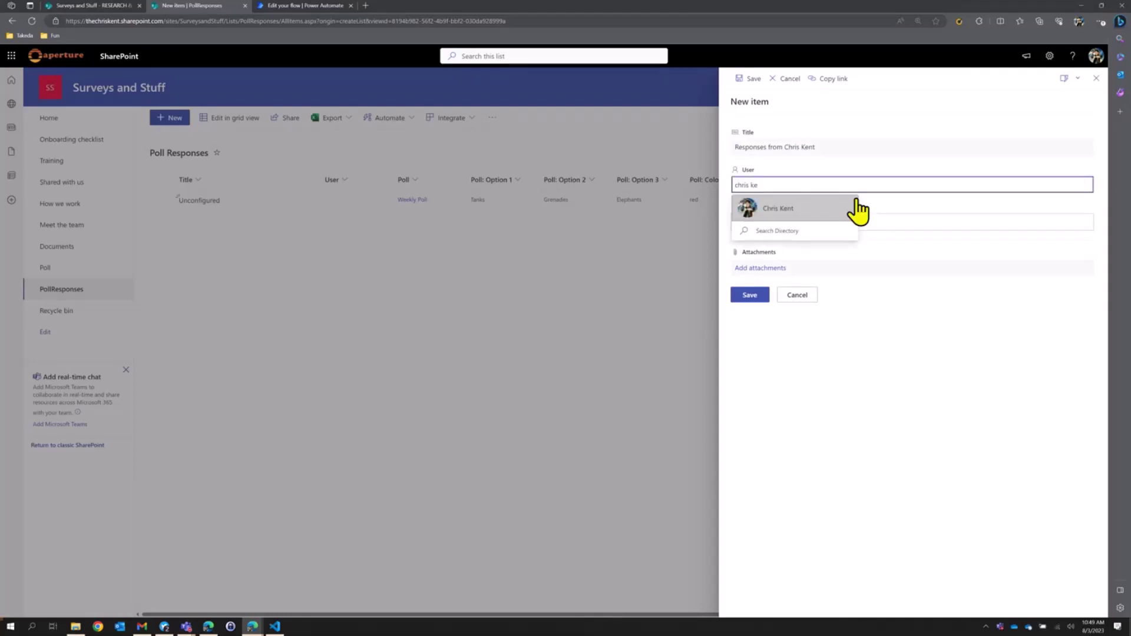
click(842, 207)
click(802, 222)
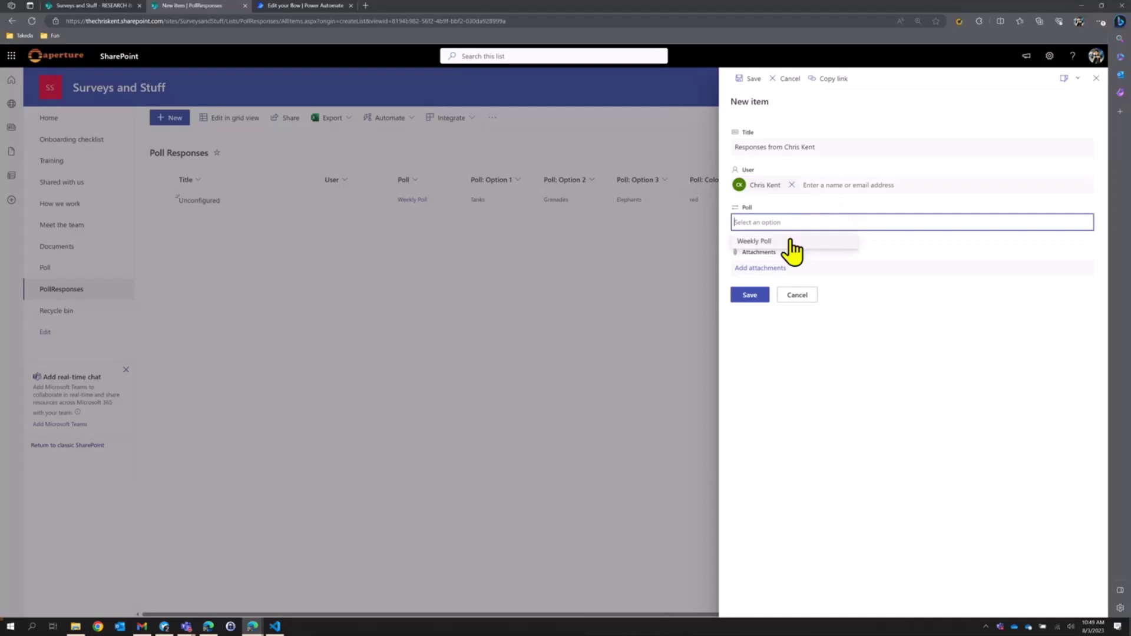
click(786, 241)
click(749, 294)
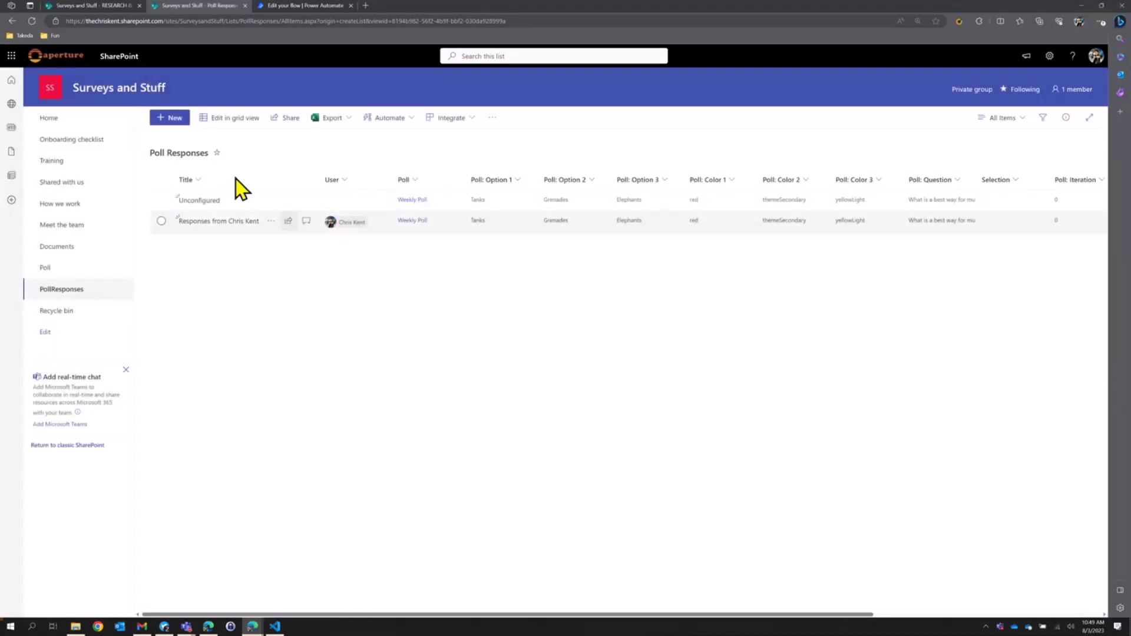
Reload the home page to vote Elephants, then return to the Poll Responses tab.
click(103, 10)
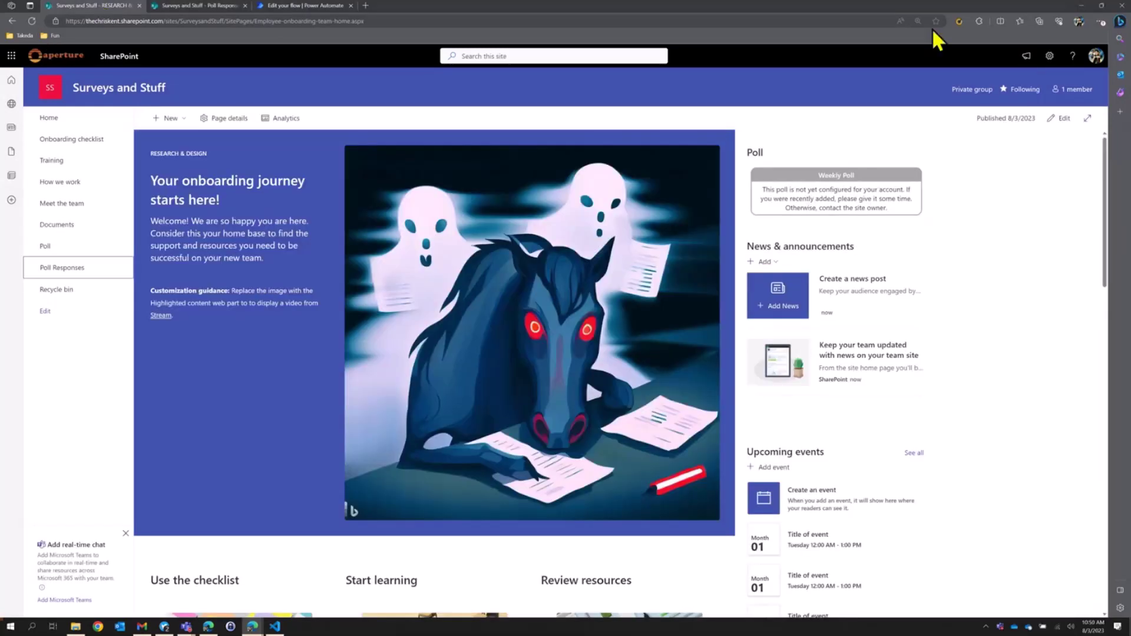
click(32, 22)
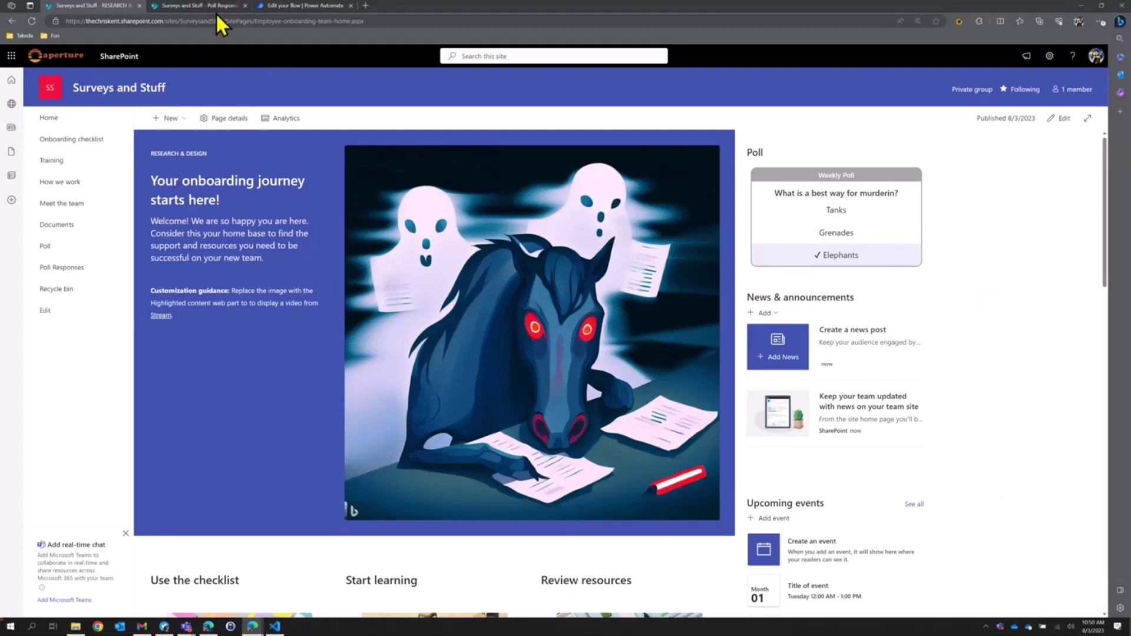
click(200, 5)
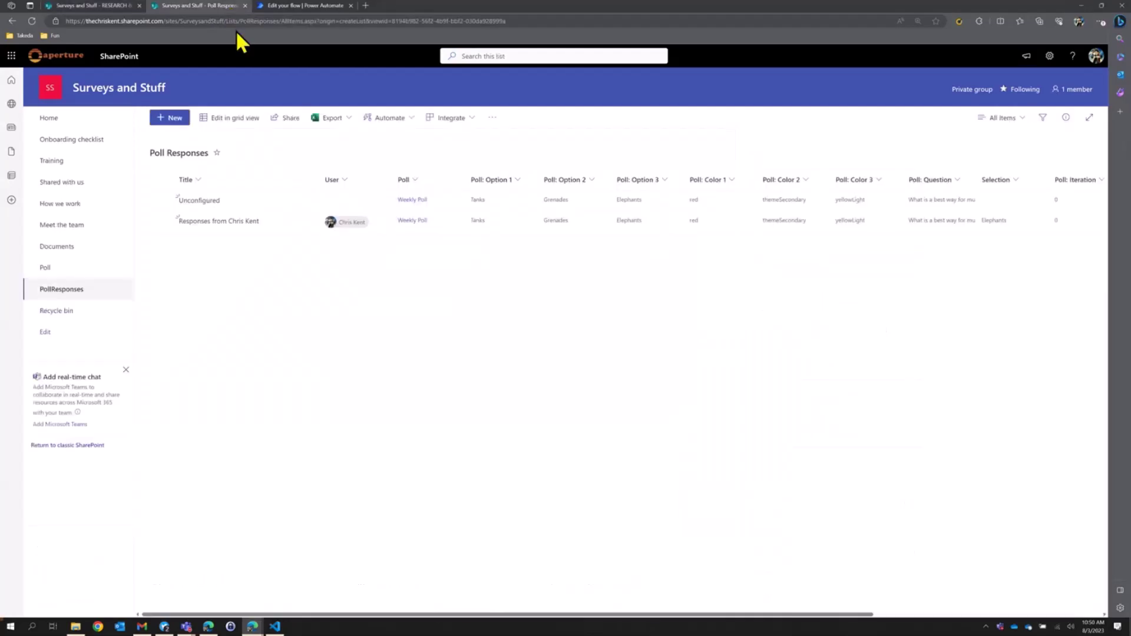
Open Format current view for the Poll list's Configuration view, zoomed in and in focus mode.
click(54, 271)
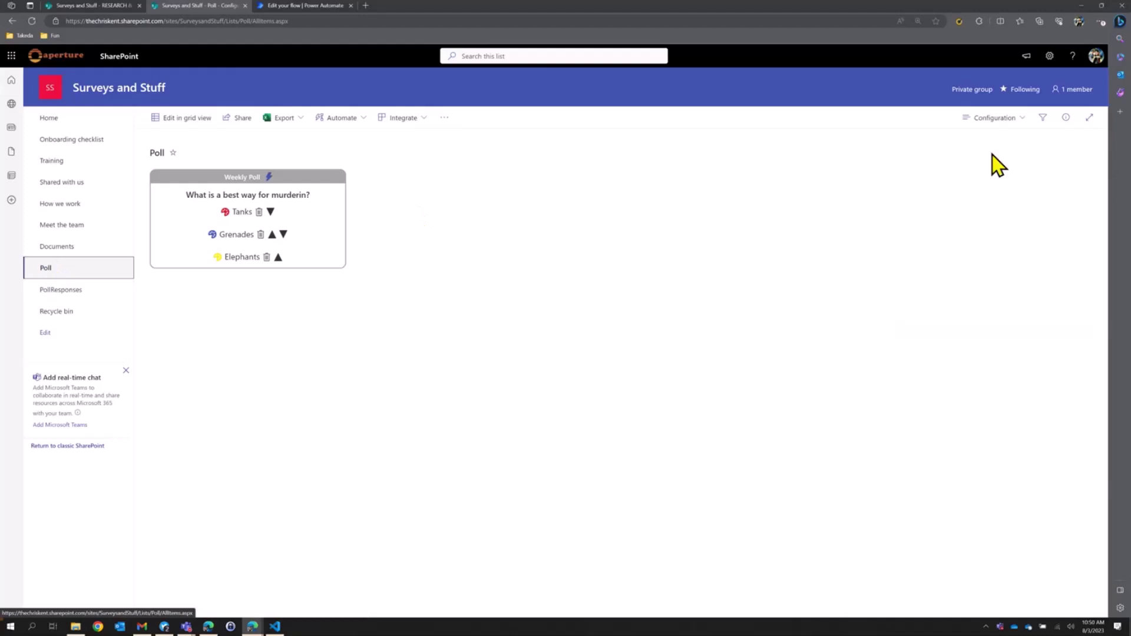
click(999, 120)
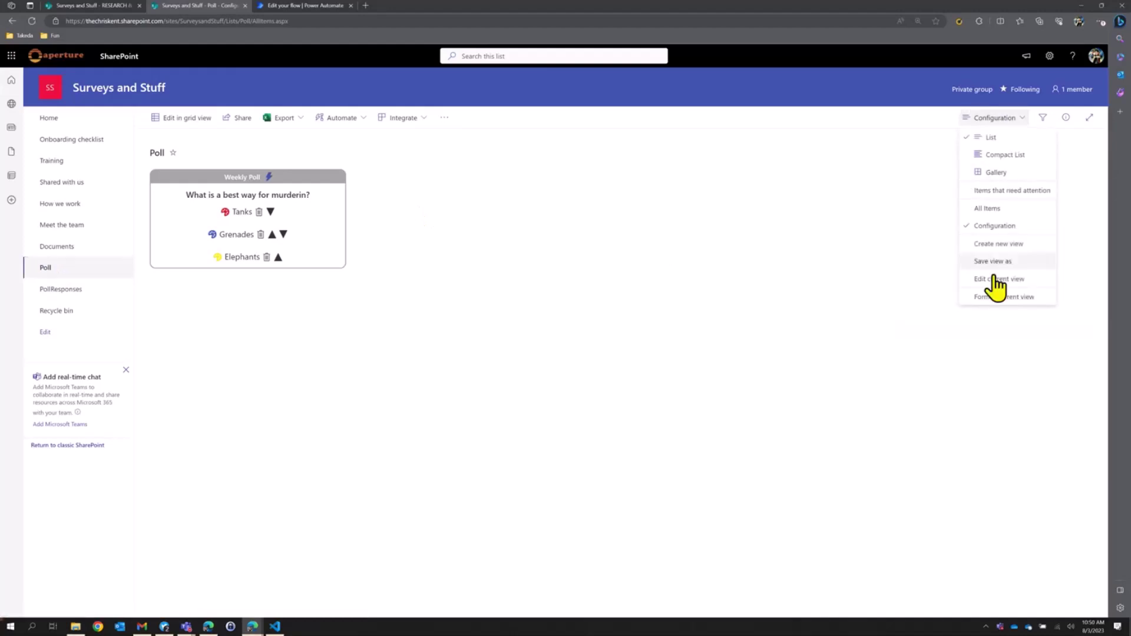
click(987, 305)
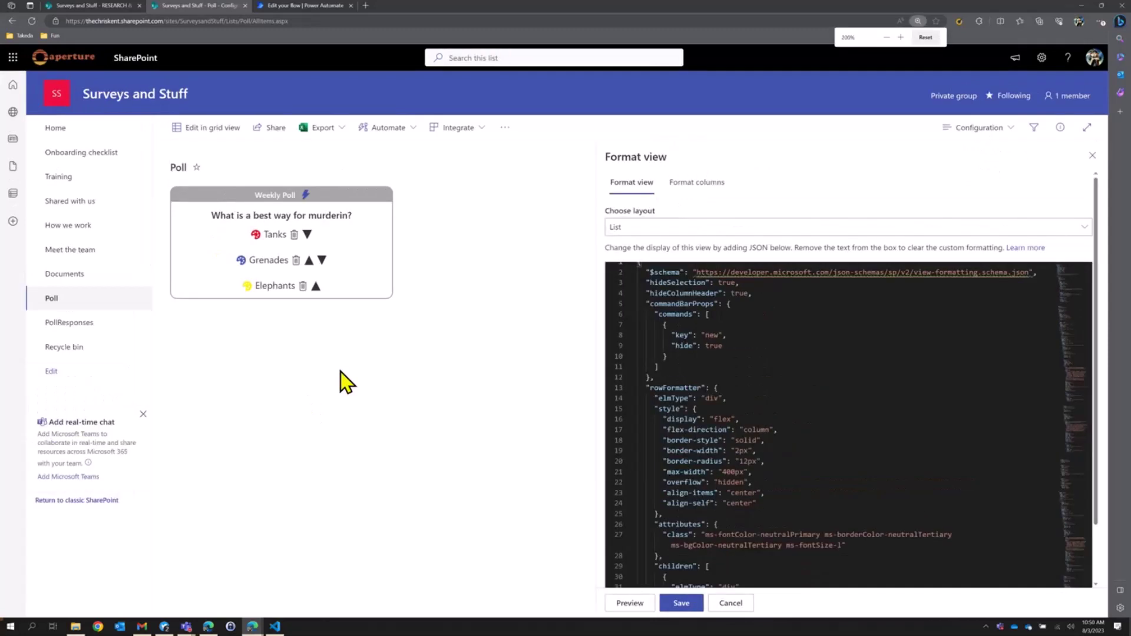
key(ctrl+plus)
key(ctrl+plus)
key(ctrl+plus)
key(ctrl+plus)
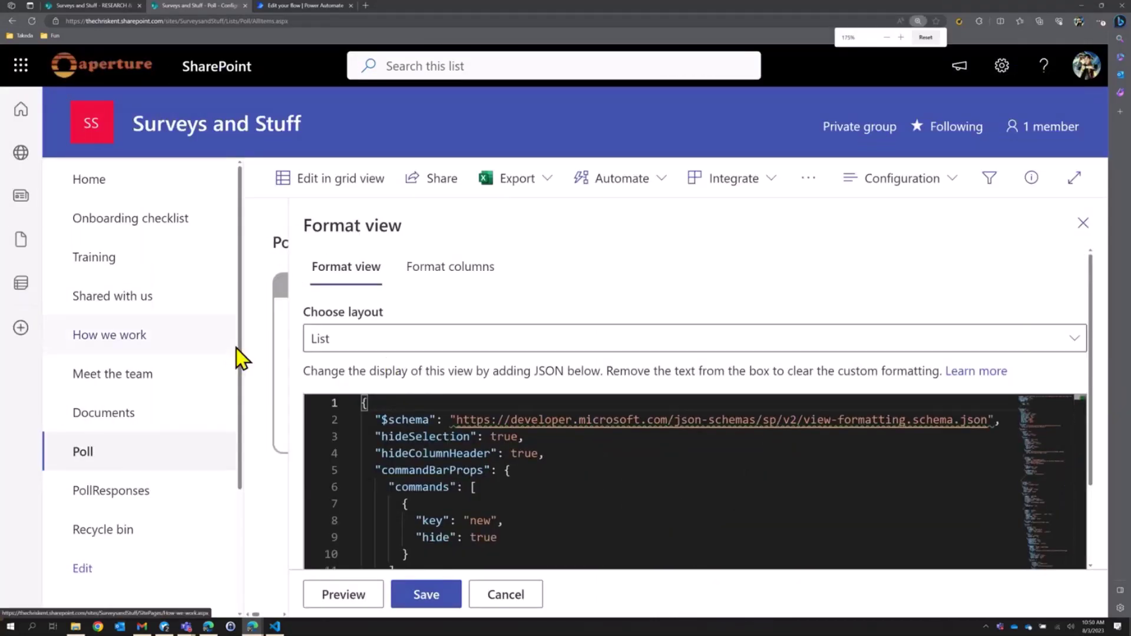
key(ctrl+minus)
key(ctrl+minus)
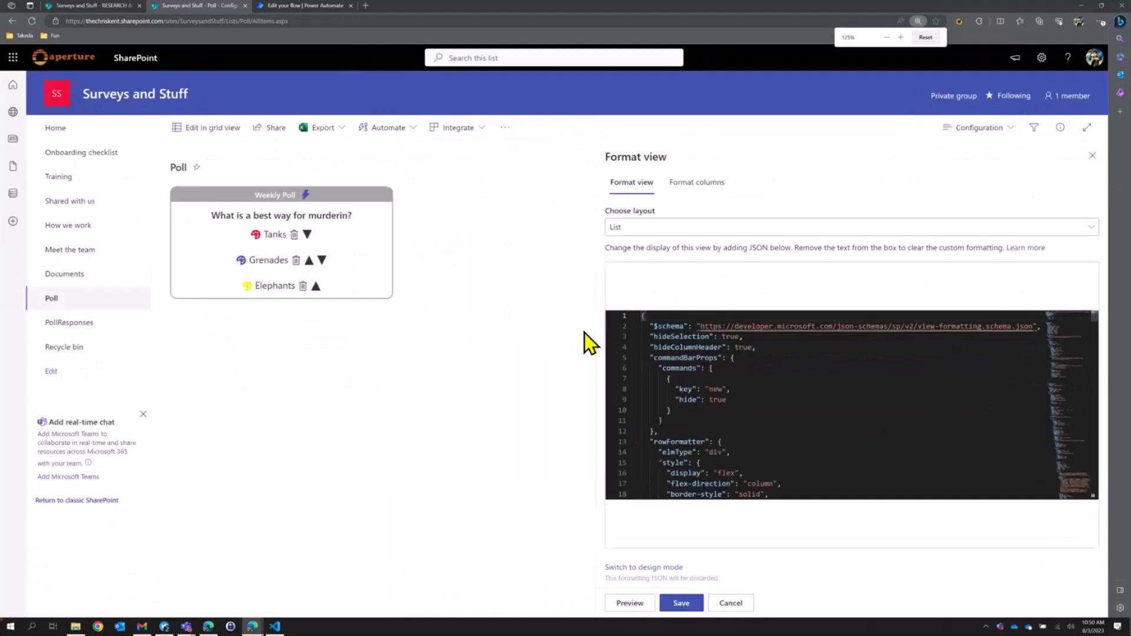
key(ctrl+plus)
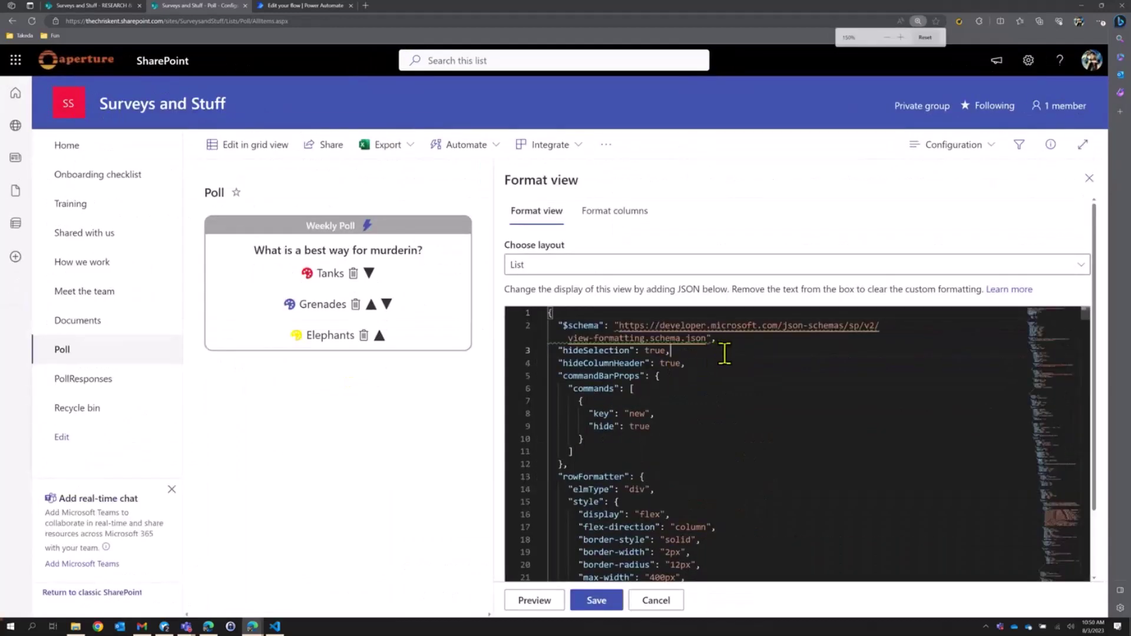
click(1082, 144)
scroll(698, 368, down, 3)
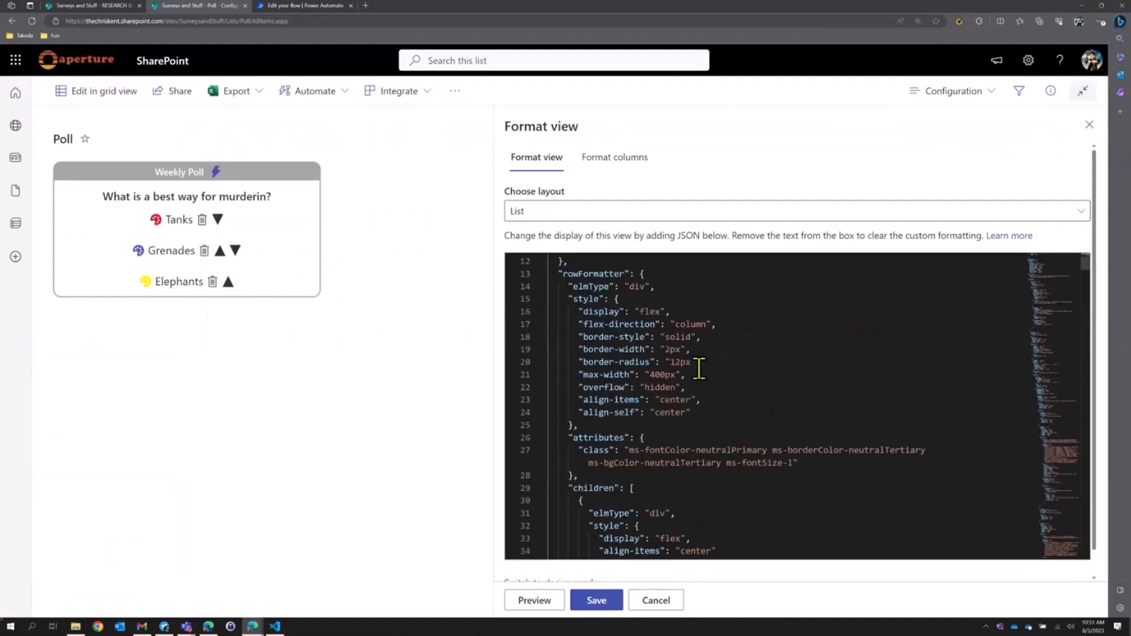
scroll(704, 365, down, 5)
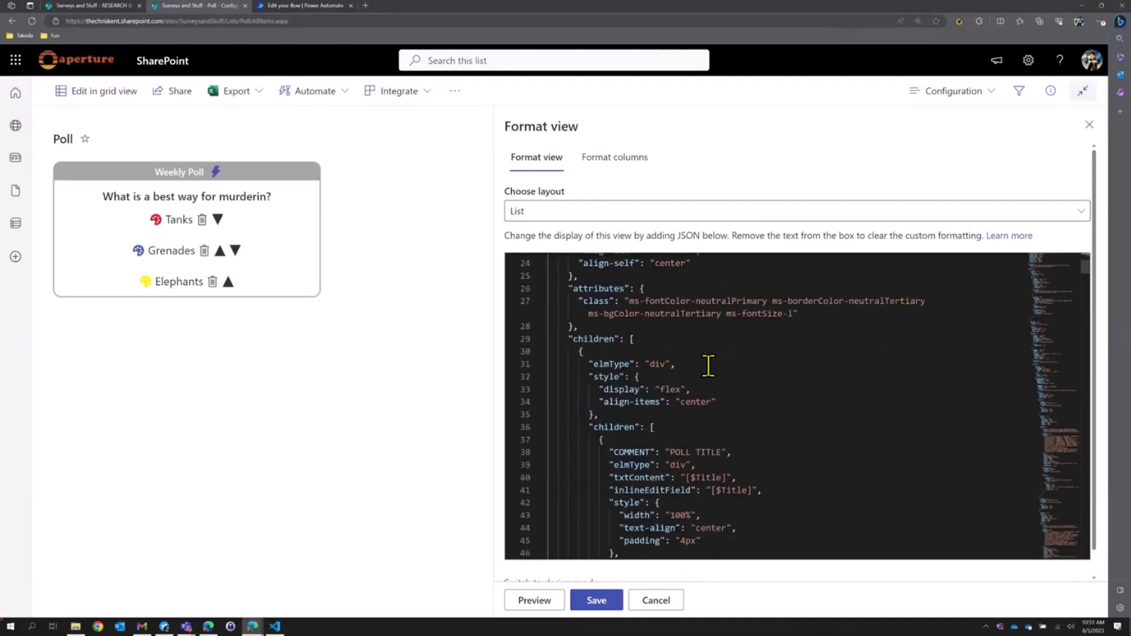
Correct the poll question's spelling to "What is a best way for murdering?".
click(157, 196)
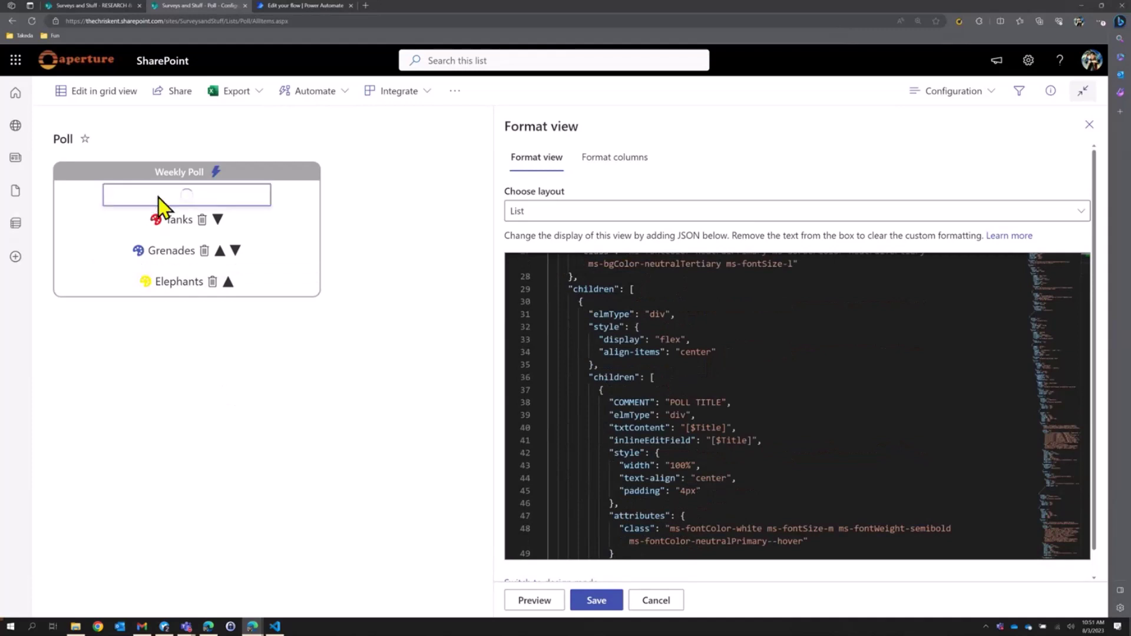
click(248, 190)
click(234, 191)
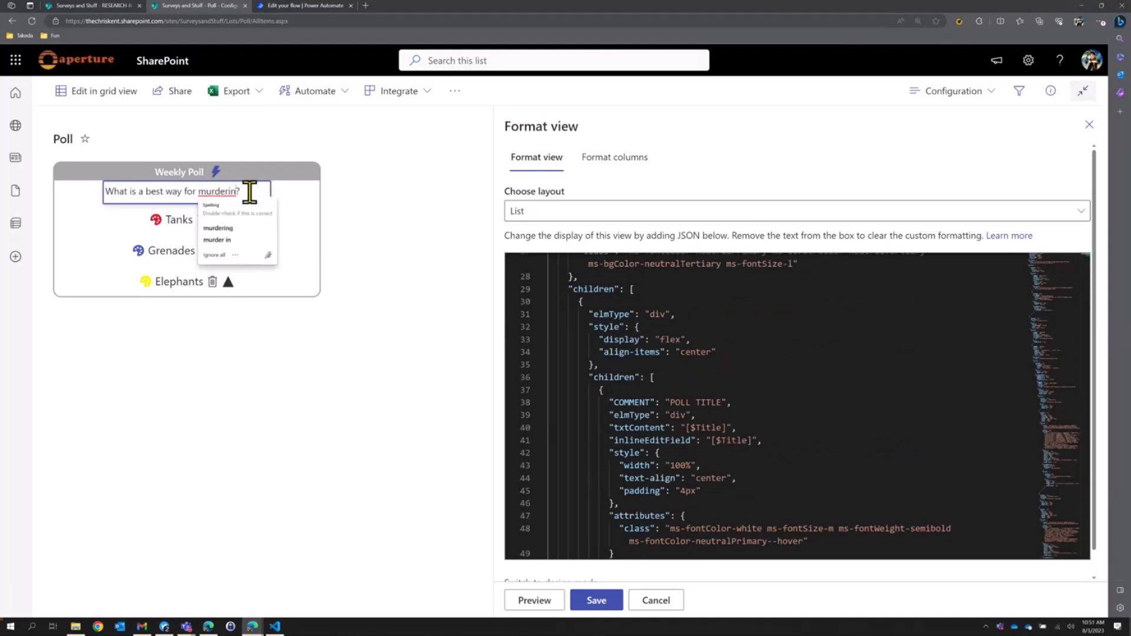
text(g)
key(Return)
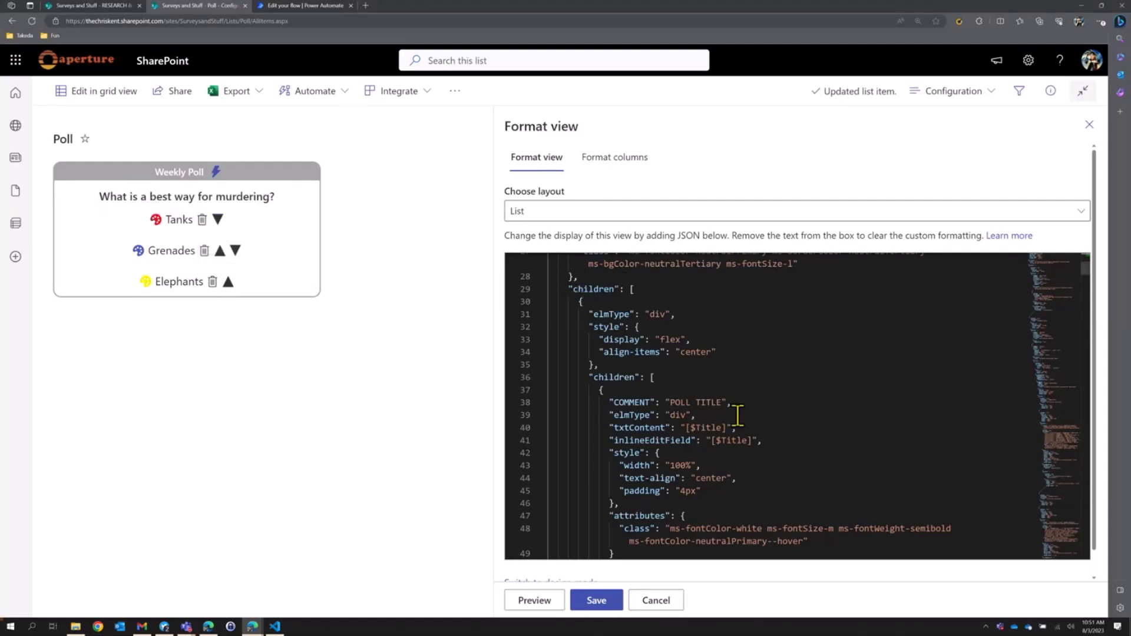
Highlight the question's inline-edit setting in the JSON, then move Tanks below Grenades.
scroll(740, 414, down, 3)
scroll(739, 414, down, 3)
scroll(730, 397, down, 2)
scroll(734, 397, up, 3)
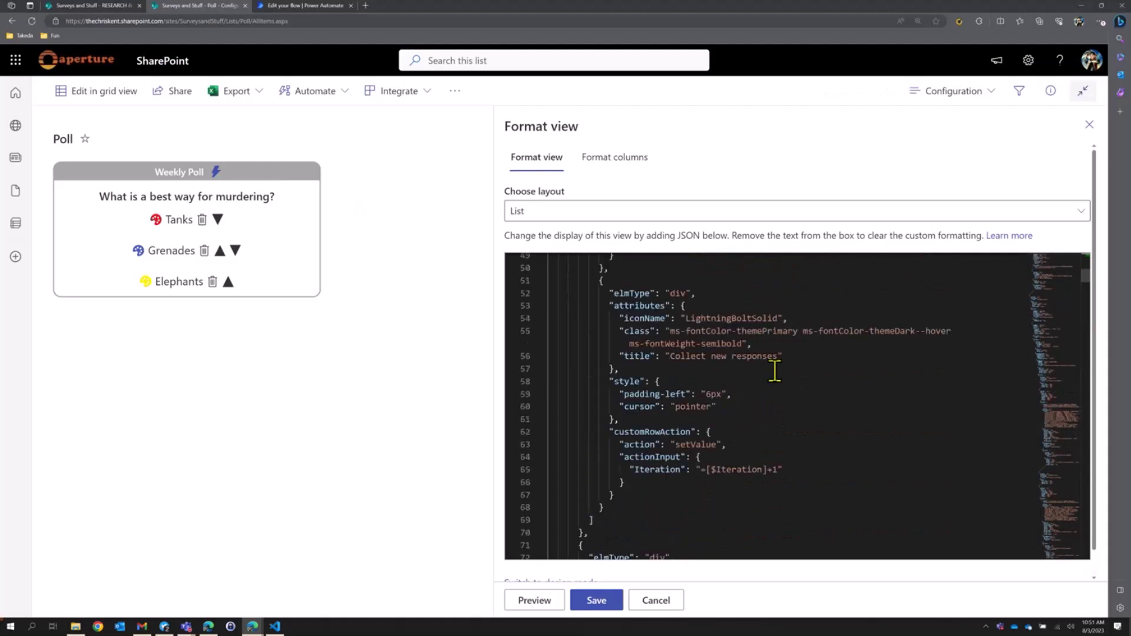
scroll(756, 380, up, 2)
scroll(754, 382, down, 8)
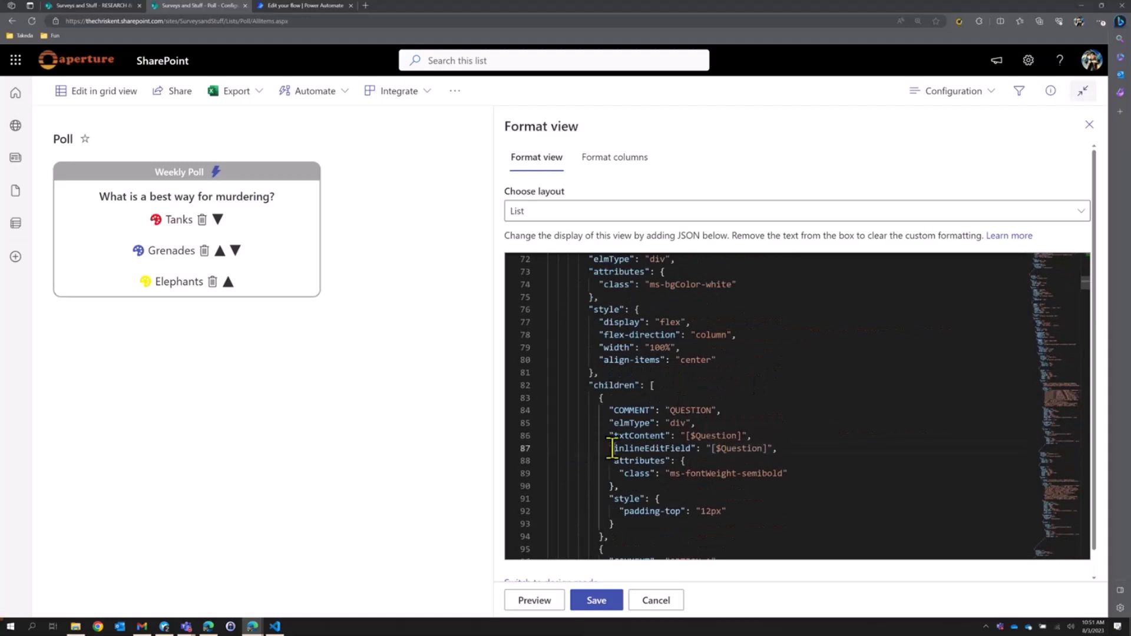
drag(612, 449, 881, 445)
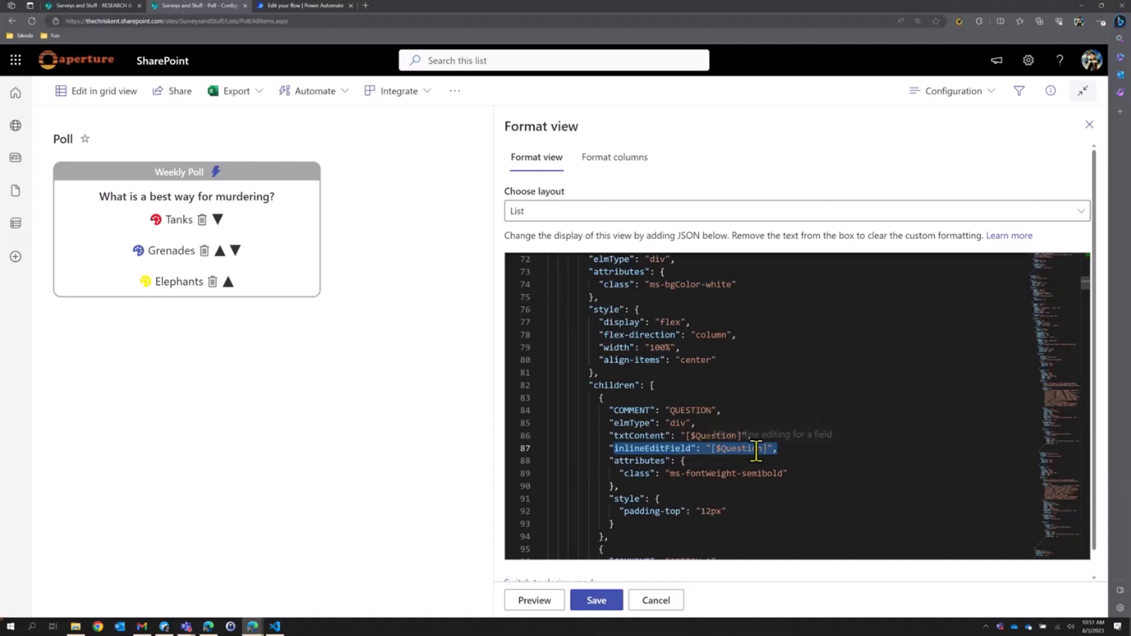
click(219, 222)
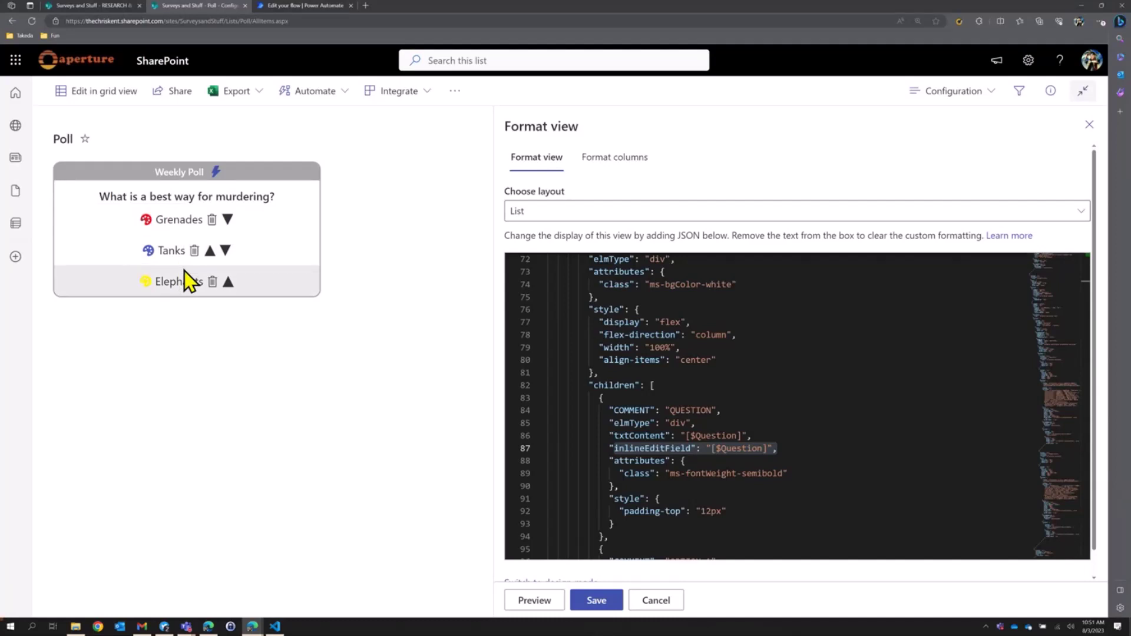
scroll(848, 371, down, 15)
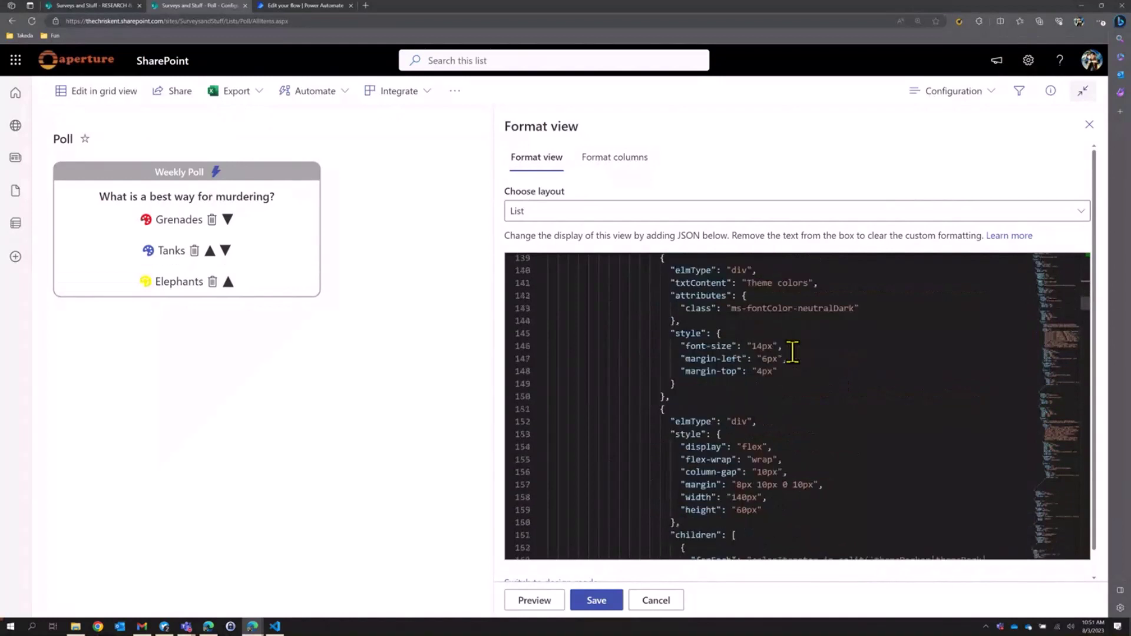
scroll(792, 352, down, 10)
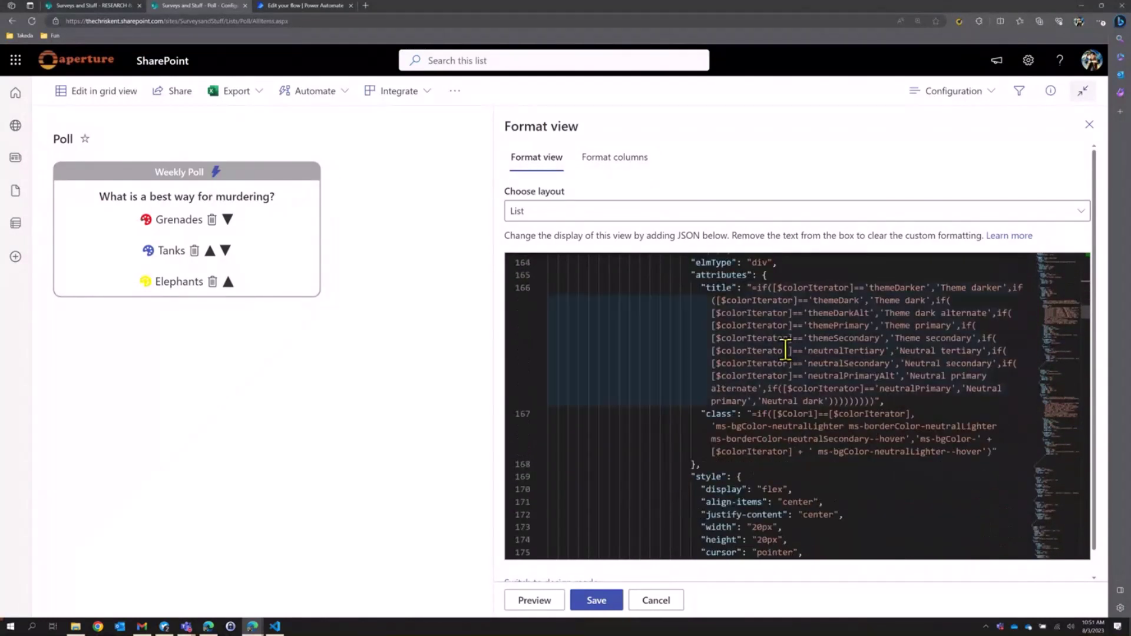
scroll(785, 350, up, 4)
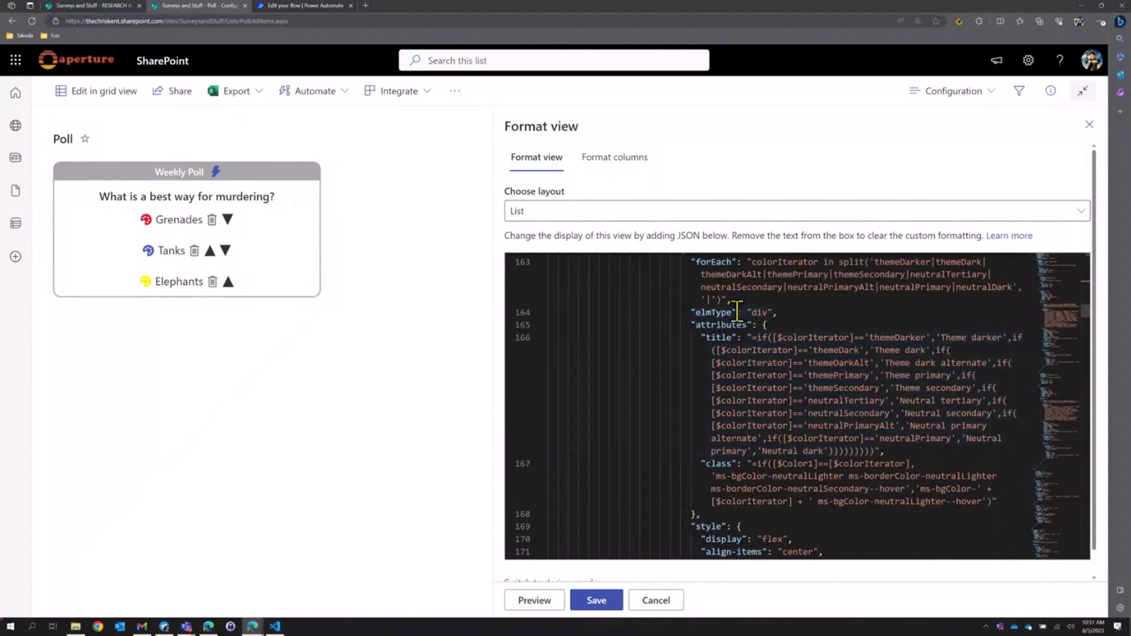
scroll(738, 311, up, 3)
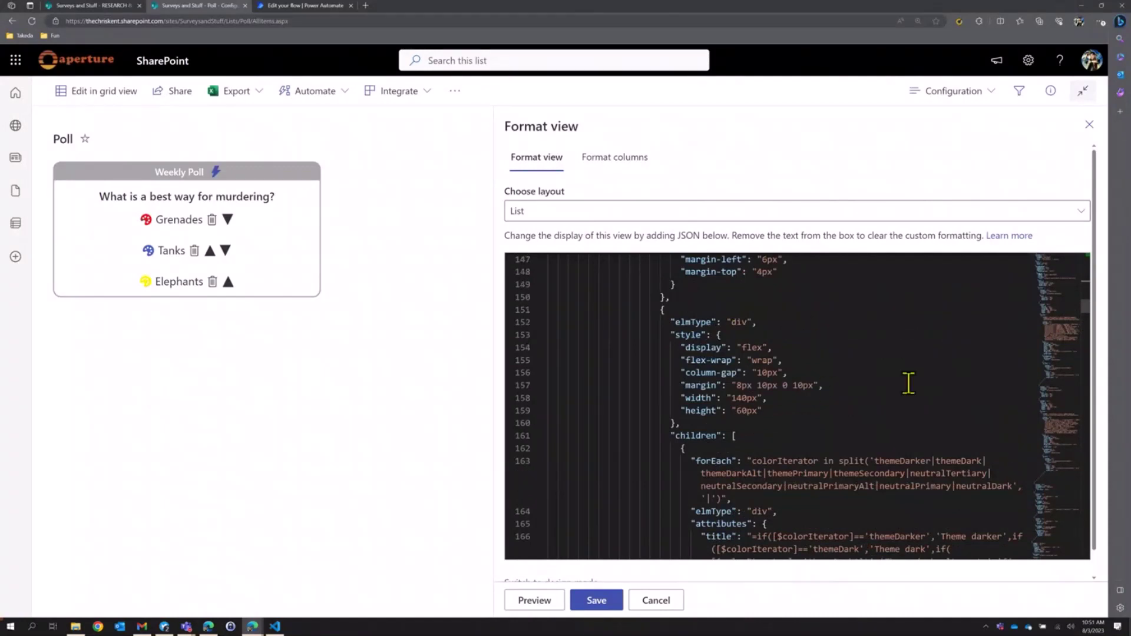
scroll(711, 348, up, 2)
scroll(707, 347, up, 3)
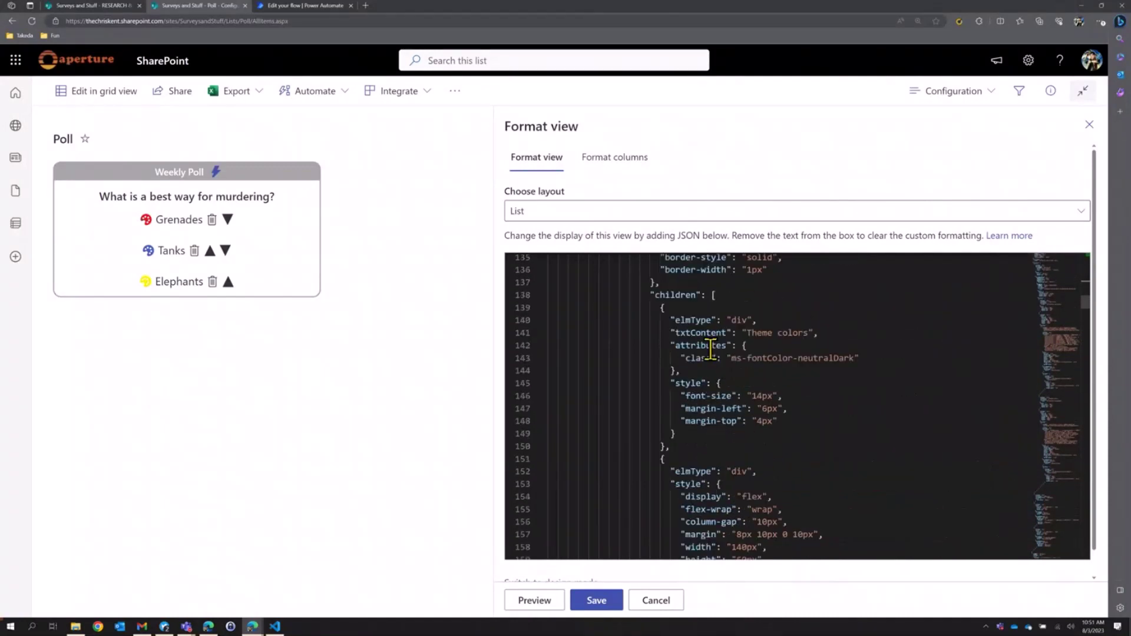
scroll(695, 356, down, 5)
scroll(659, 348, up, 9)
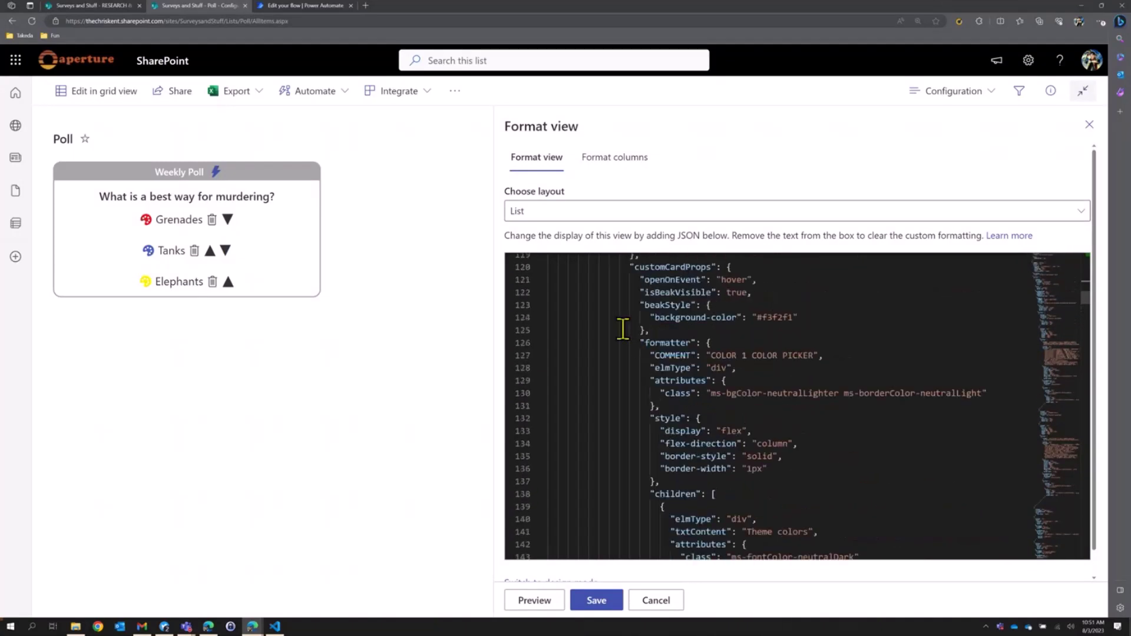
click(539, 343)
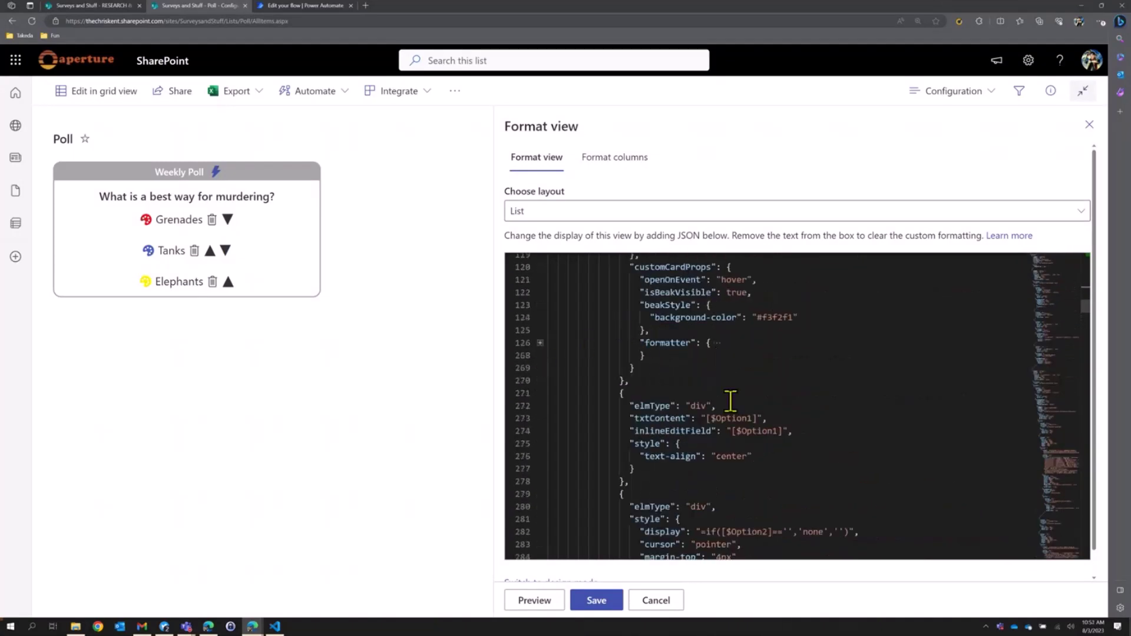
scroll(730, 401, down, 5)
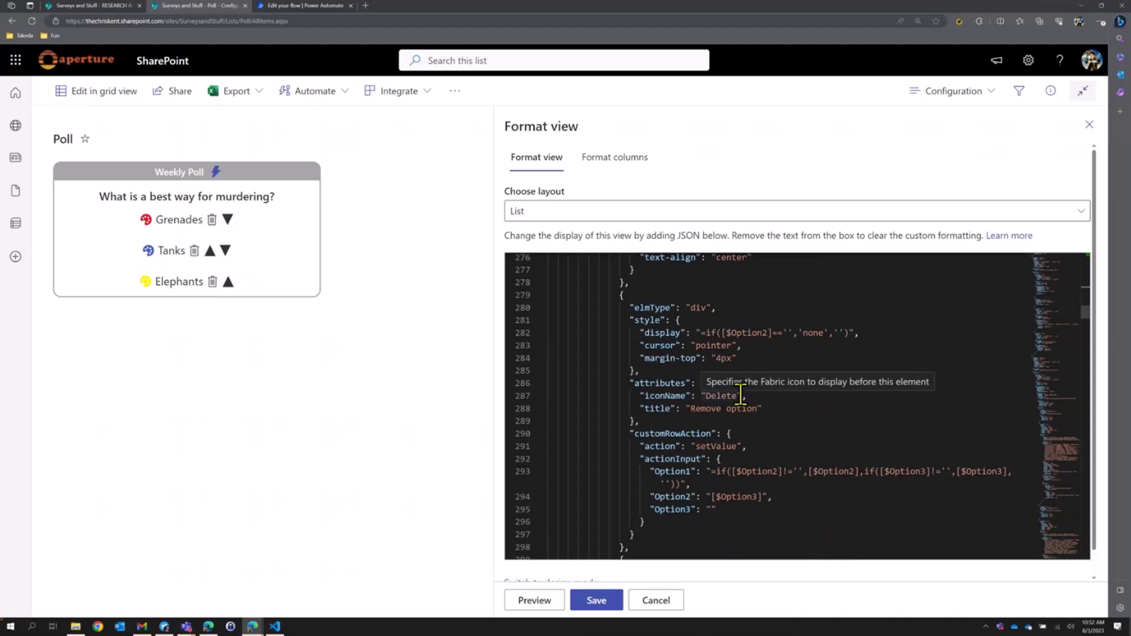
scroll(740, 395, down, 2)
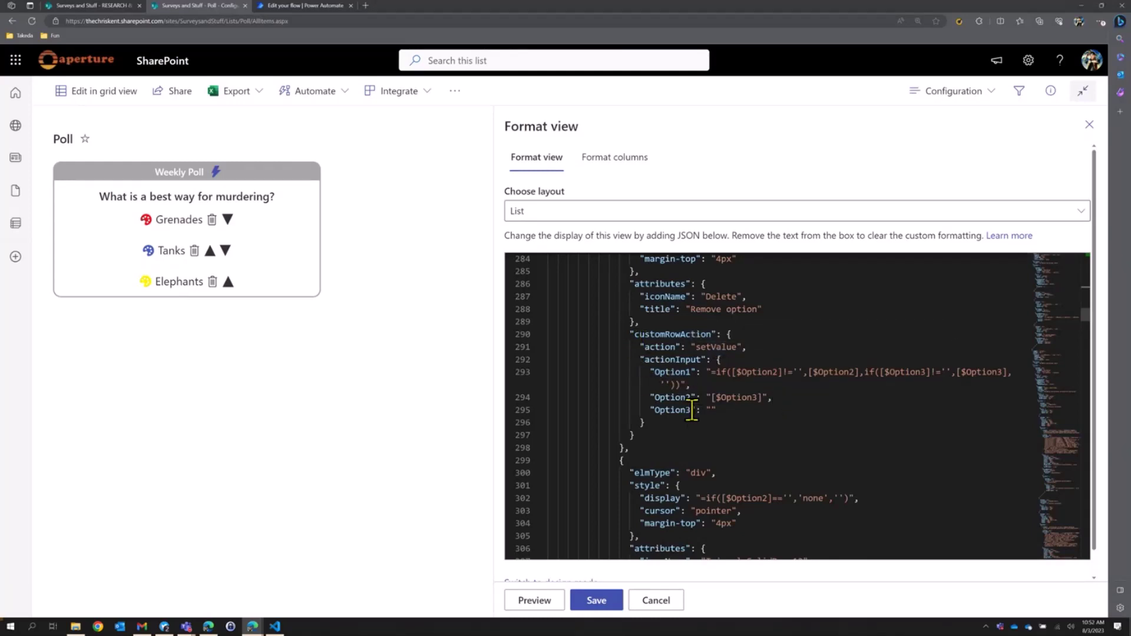
drag(710, 372, 959, 383)
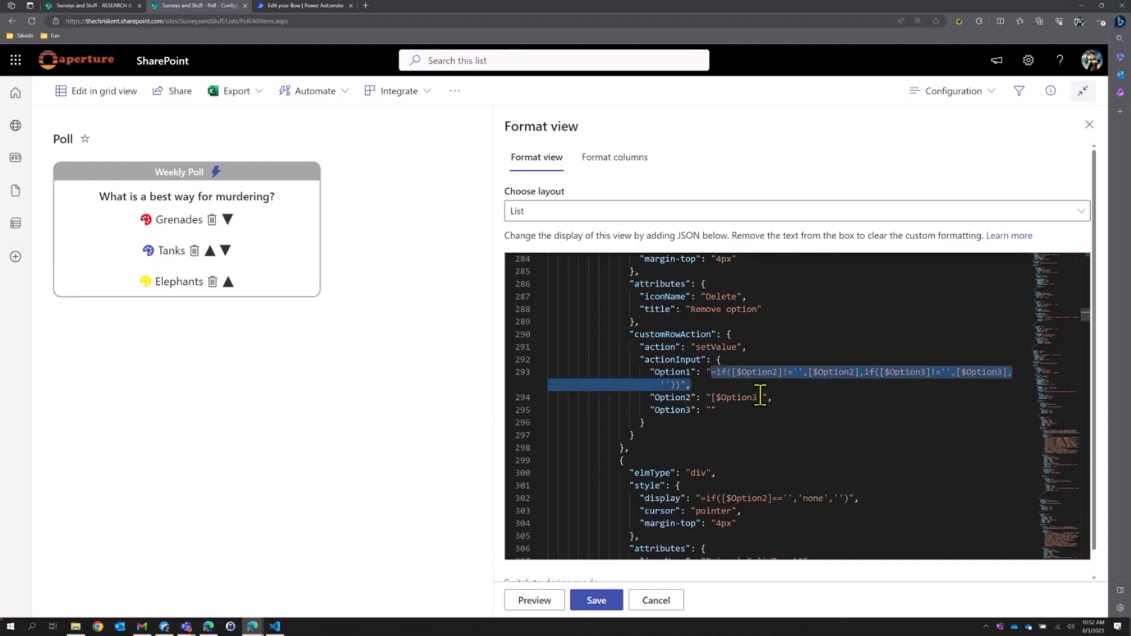
click(790, 411)
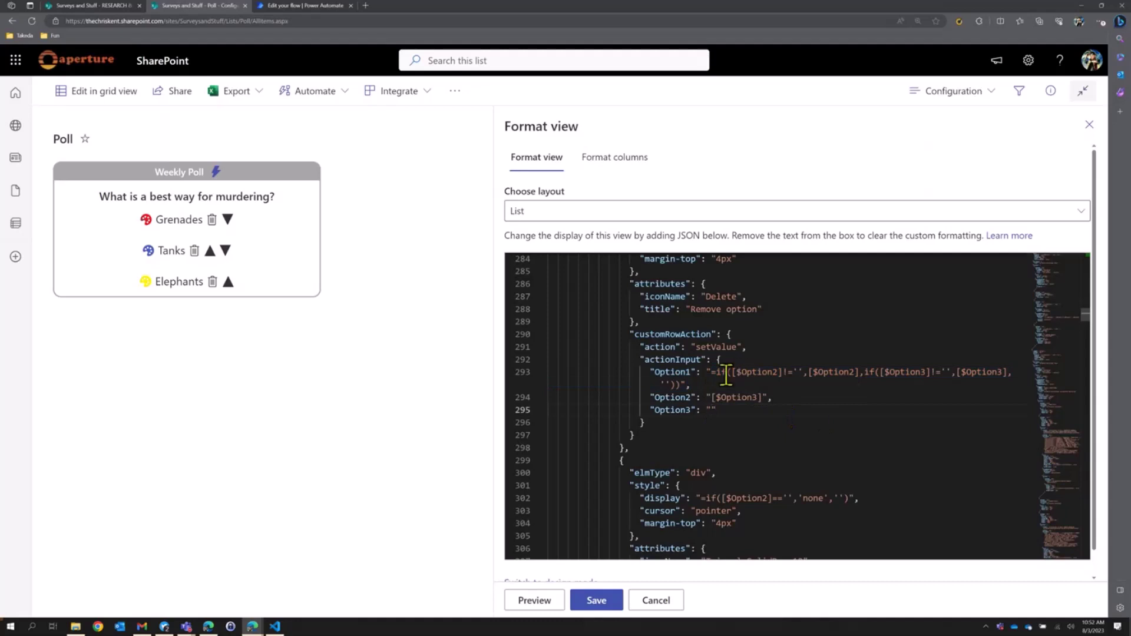
drag(710, 372, 1002, 373)
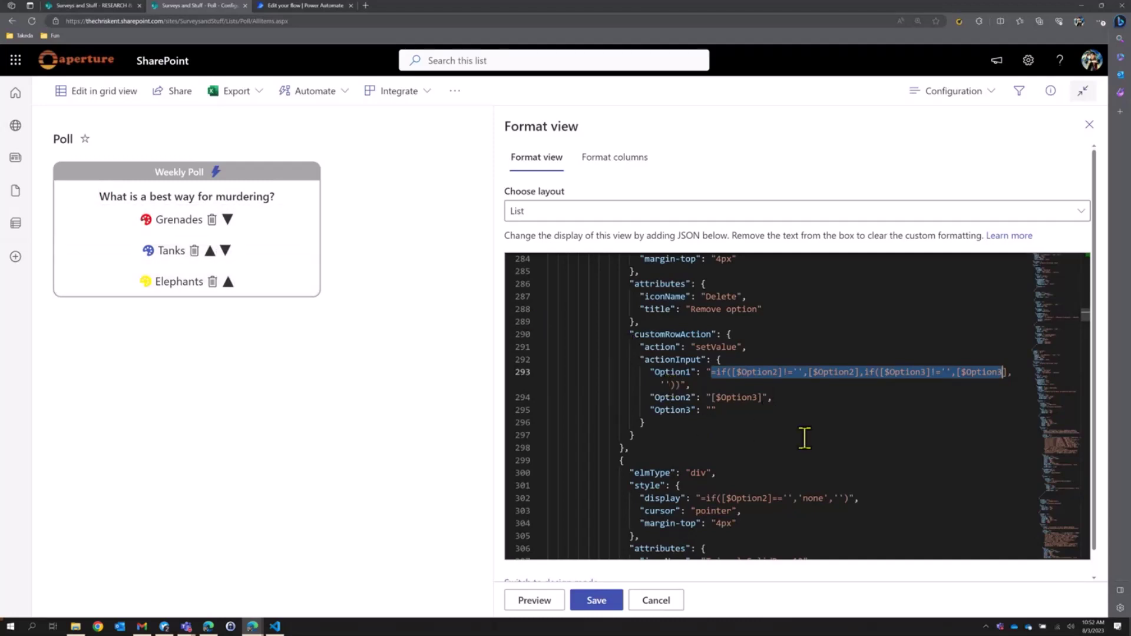
Delete the Elephants option and add Ferrets as the poll's third option.
scroll(802, 436, down, 7)
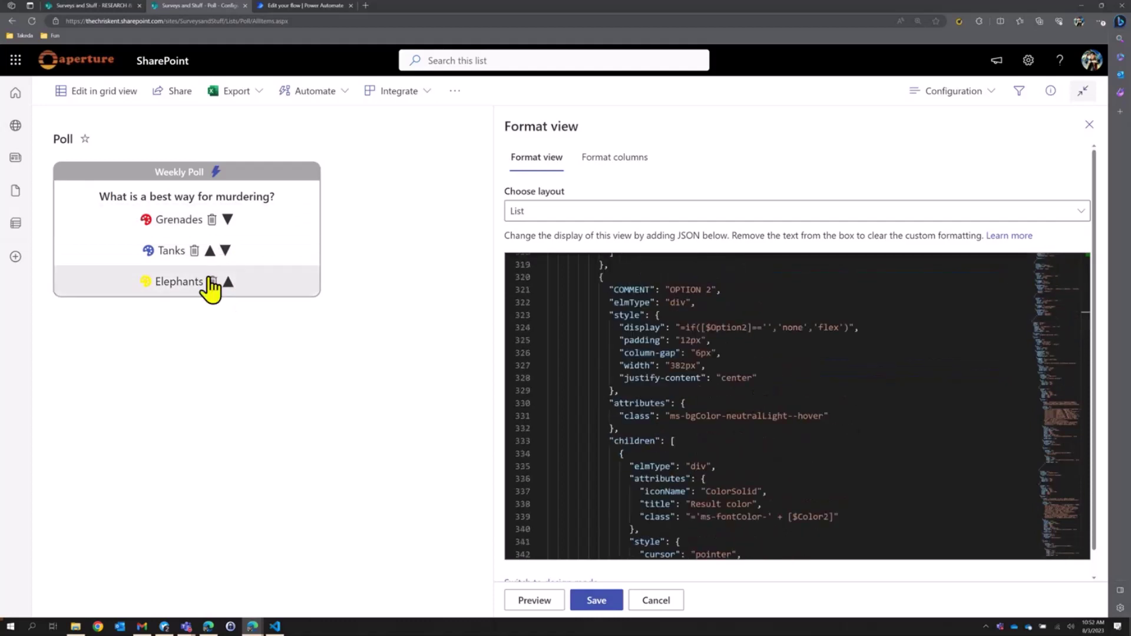
click(212, 283)
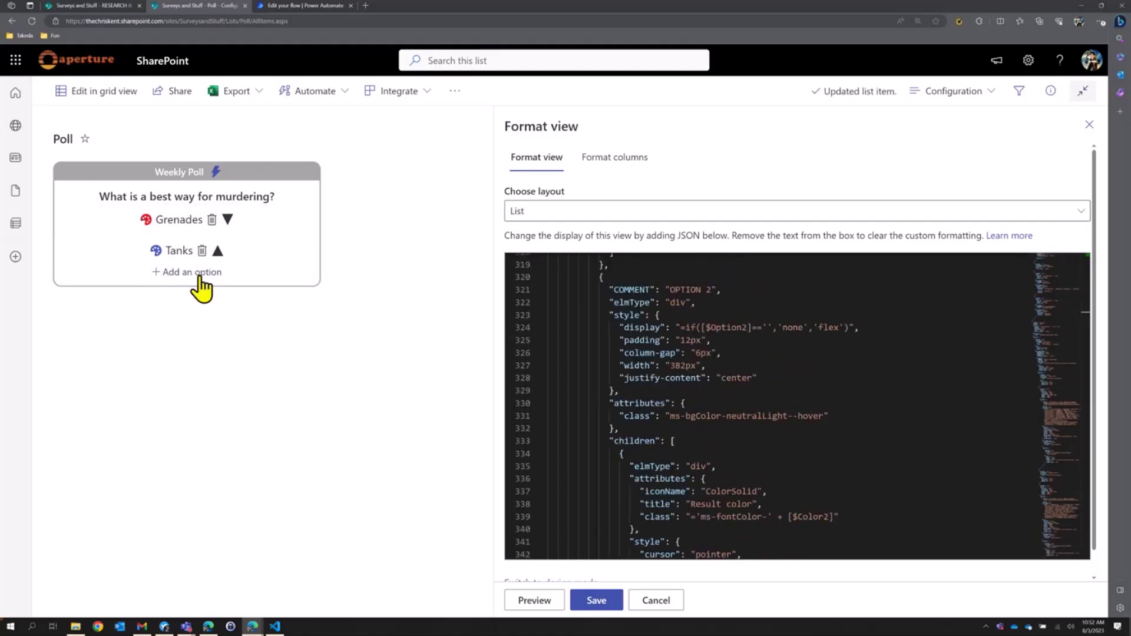
click(200, 278)
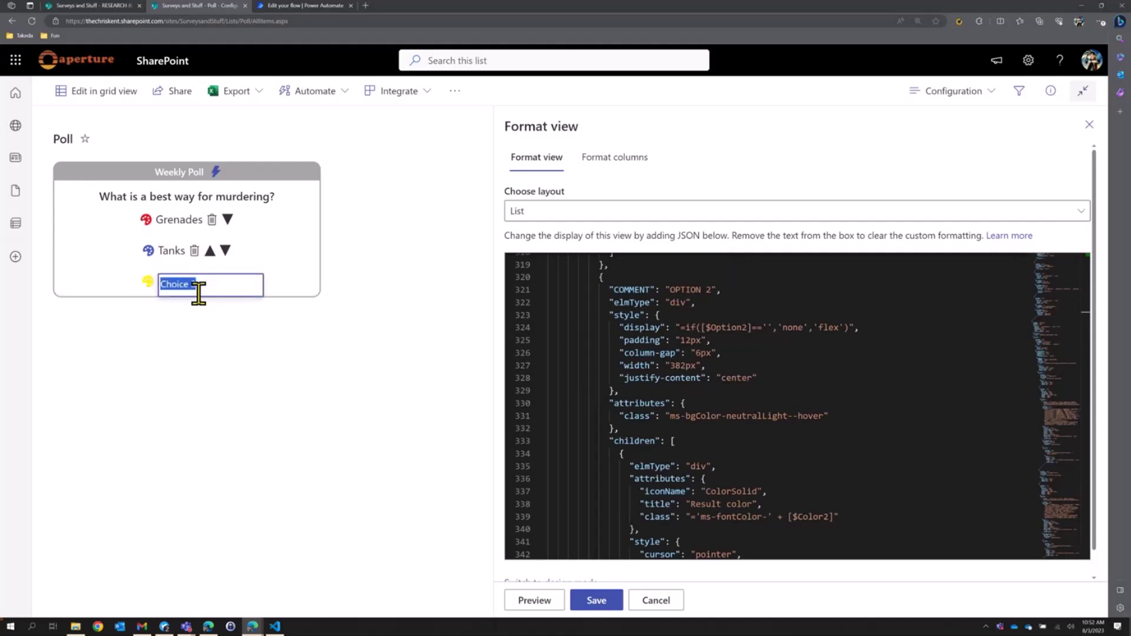
text(Fer)
key(Return)
scroll(825, 410, down, 2)
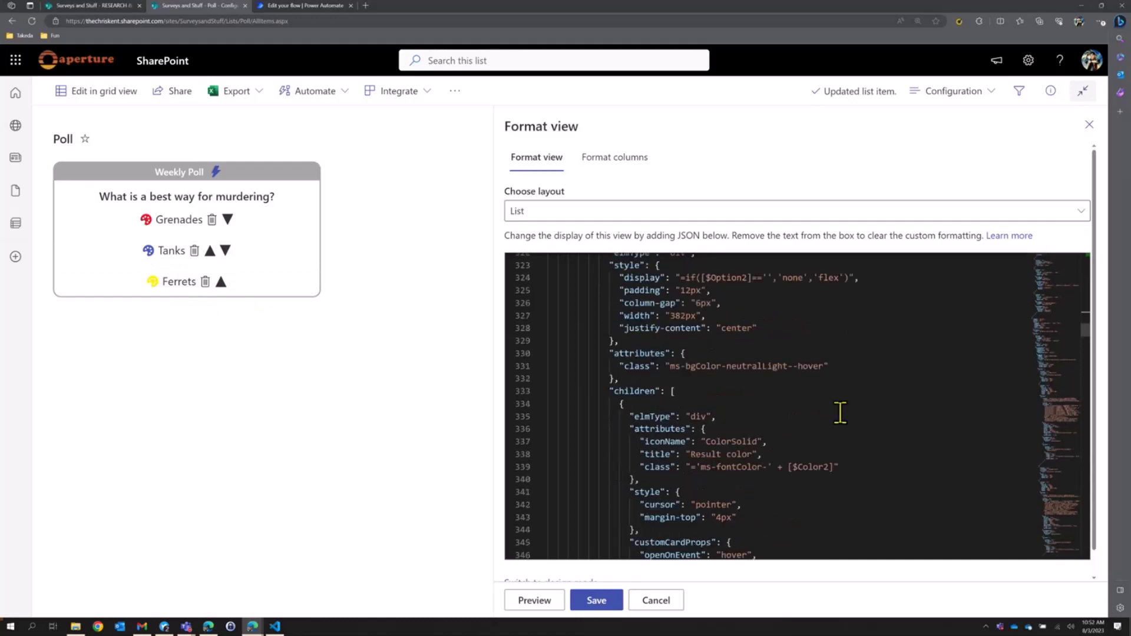
scroll(839, 411, up, 5)
scroll(787, 396, down, 3)
scroll(821, 386, down, 4)
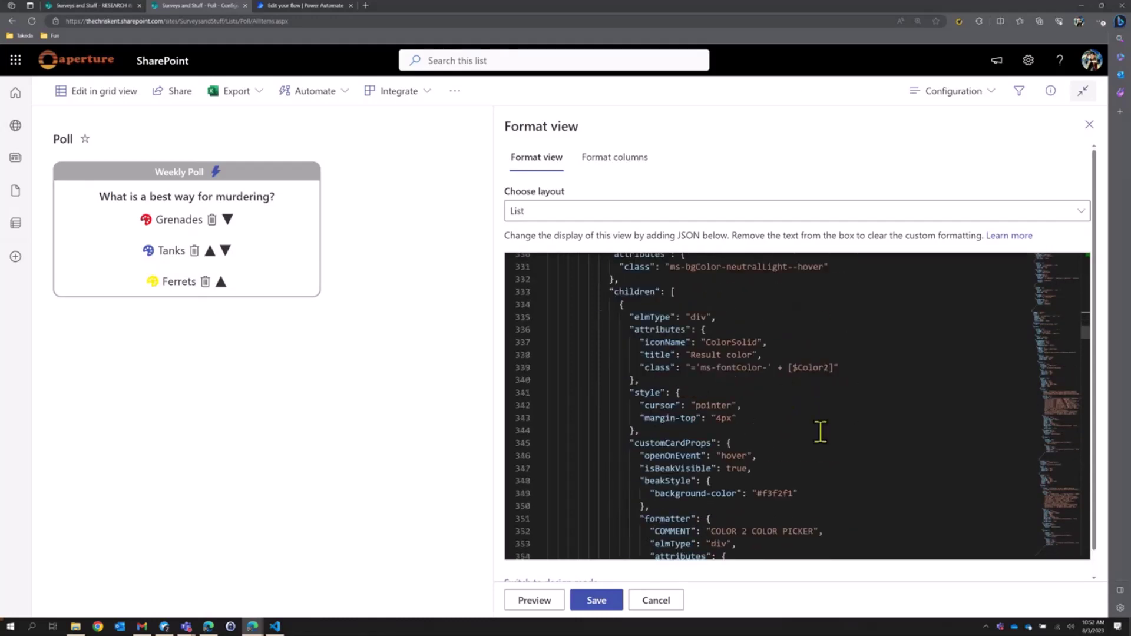
mouse_move(148, 252)
scroll(824, 393, down, 10)
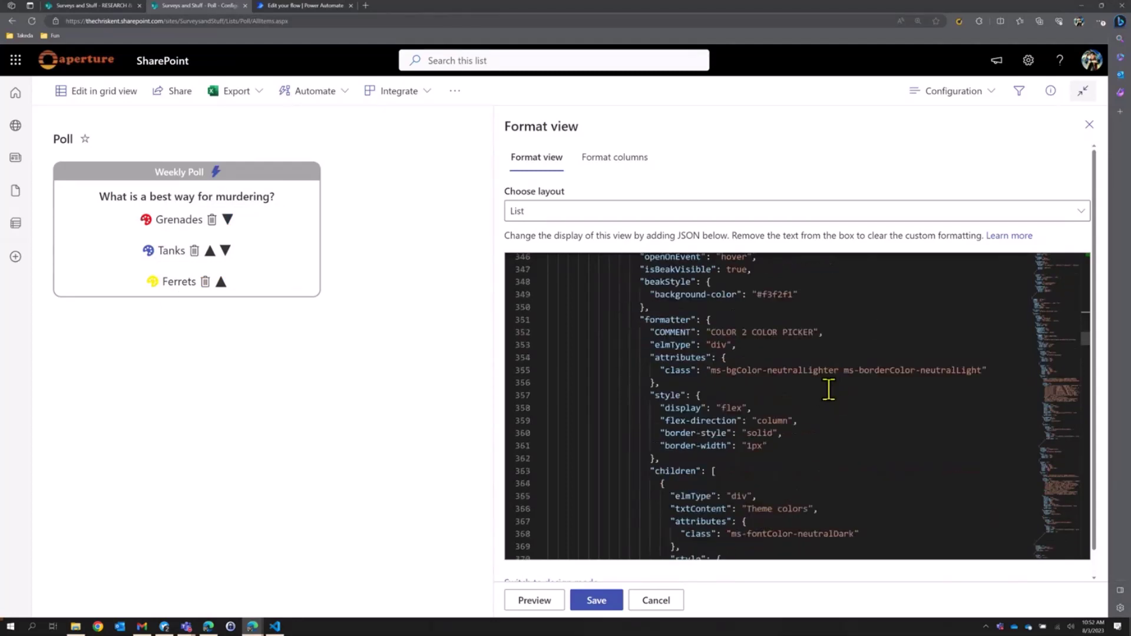
scroll(835, 390, down, 1)
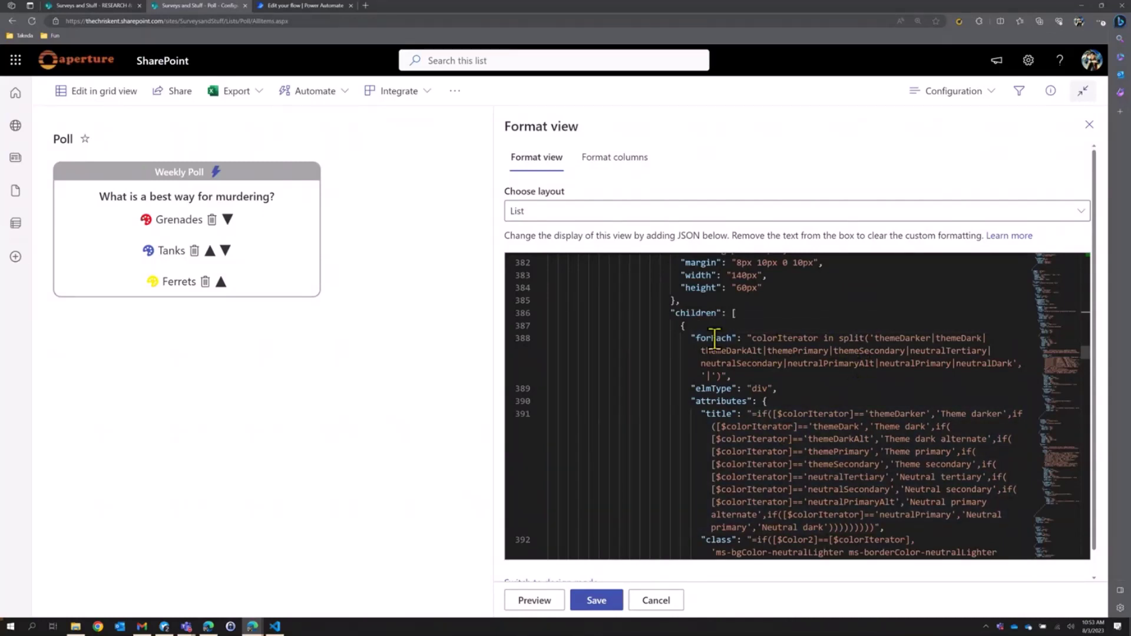
mouse_move(746, 338)
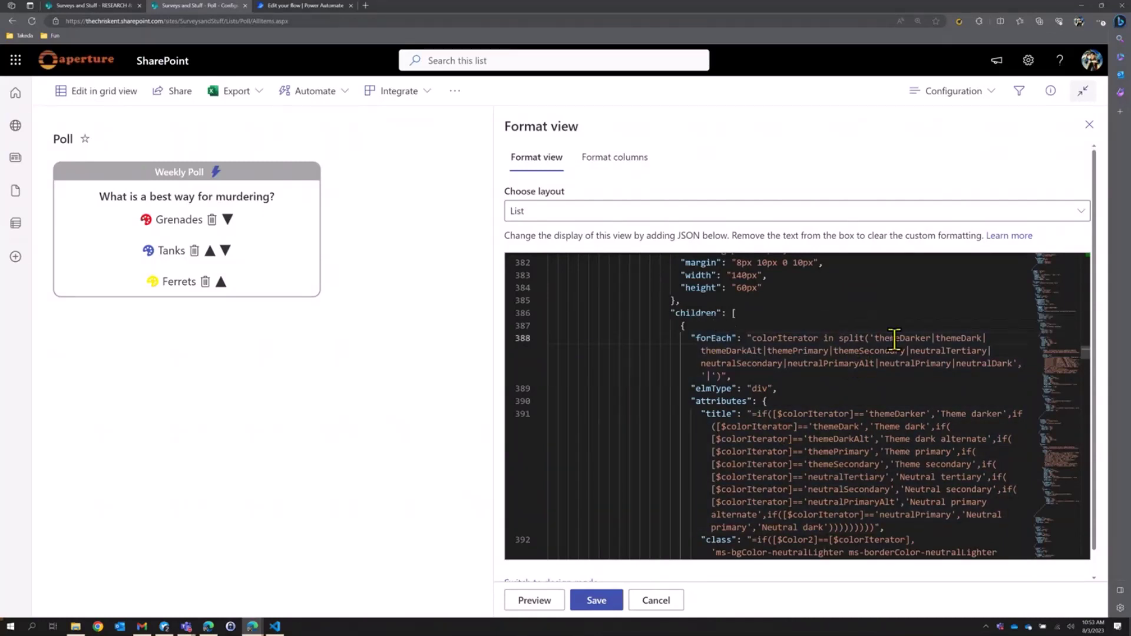
drag(895, 337, 1013, 367)
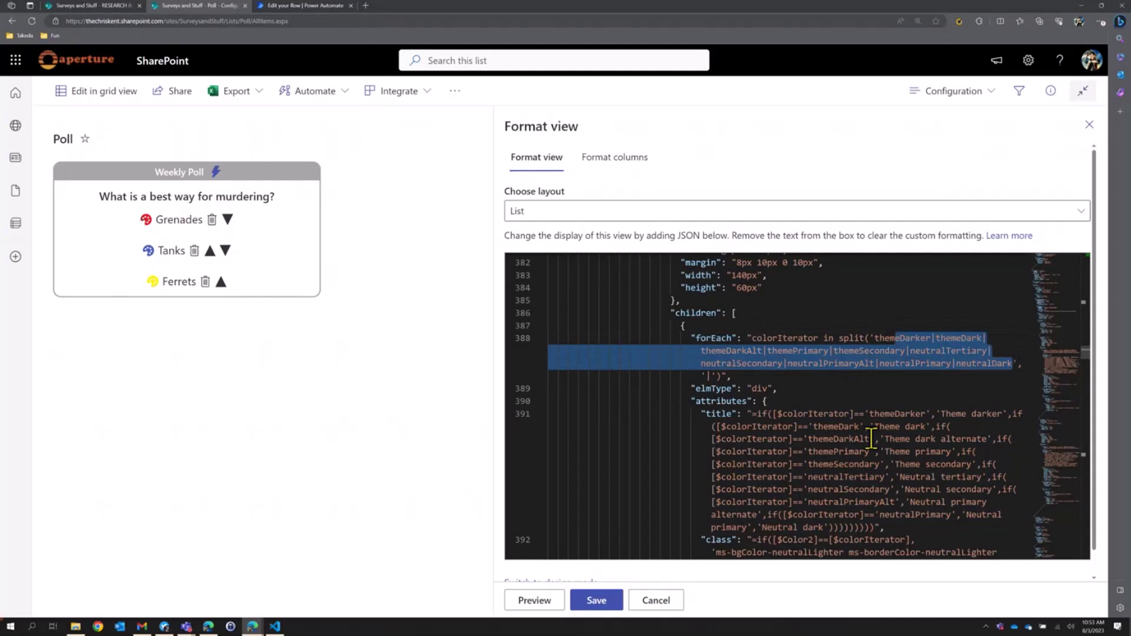
scroll(864, 439, down, 5)
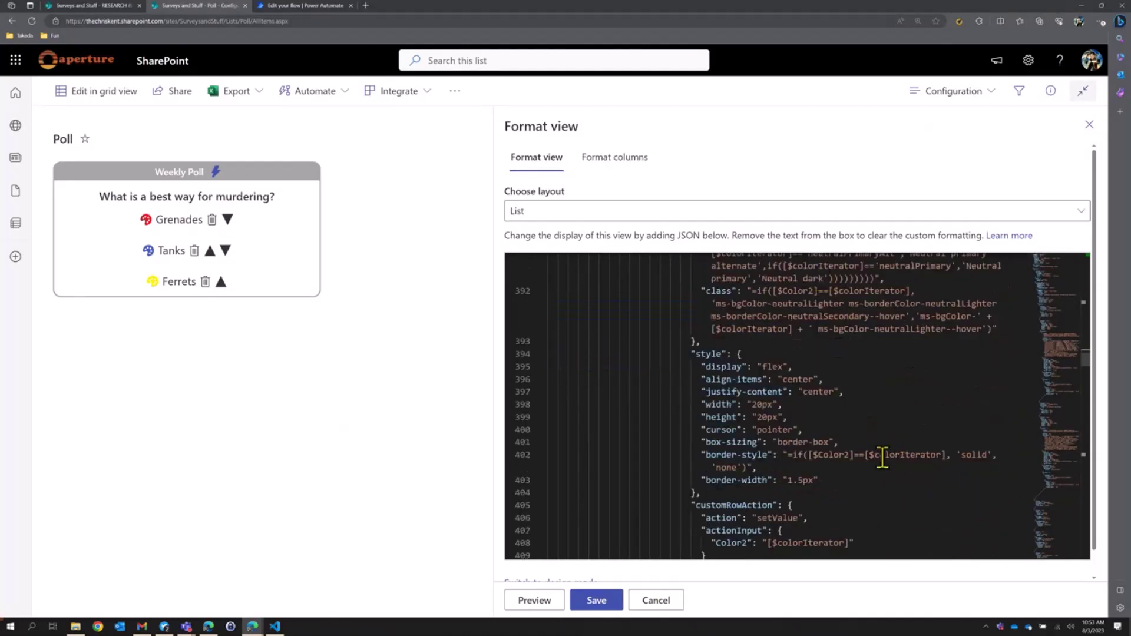
drag(874, 454, 942, 454)
scroll(940, 463, down, 2)
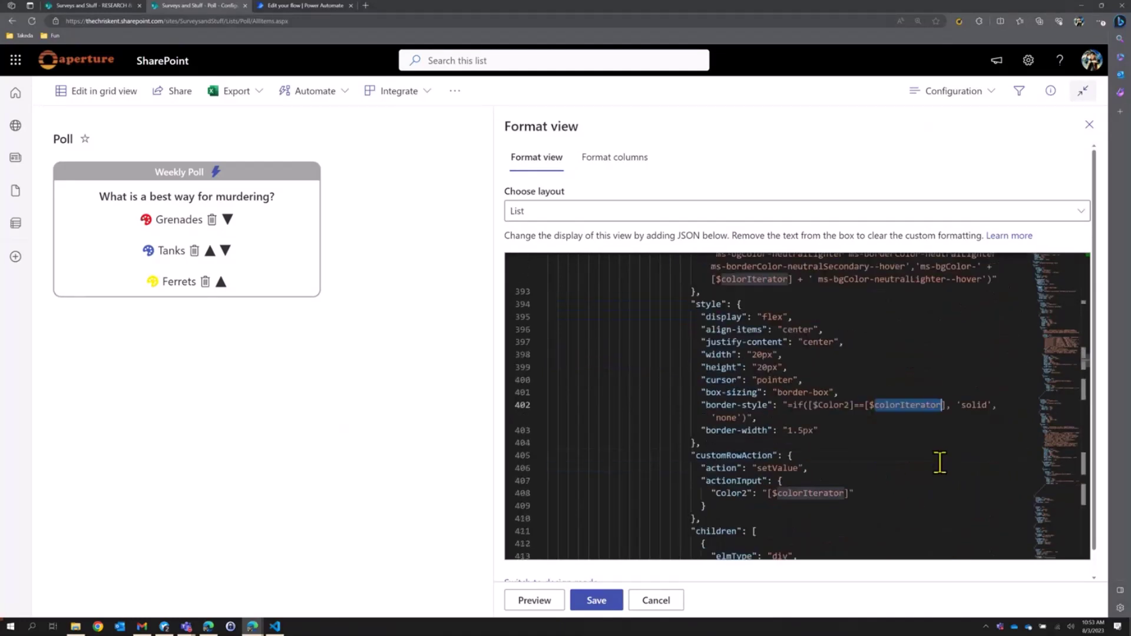
click(730, 493)
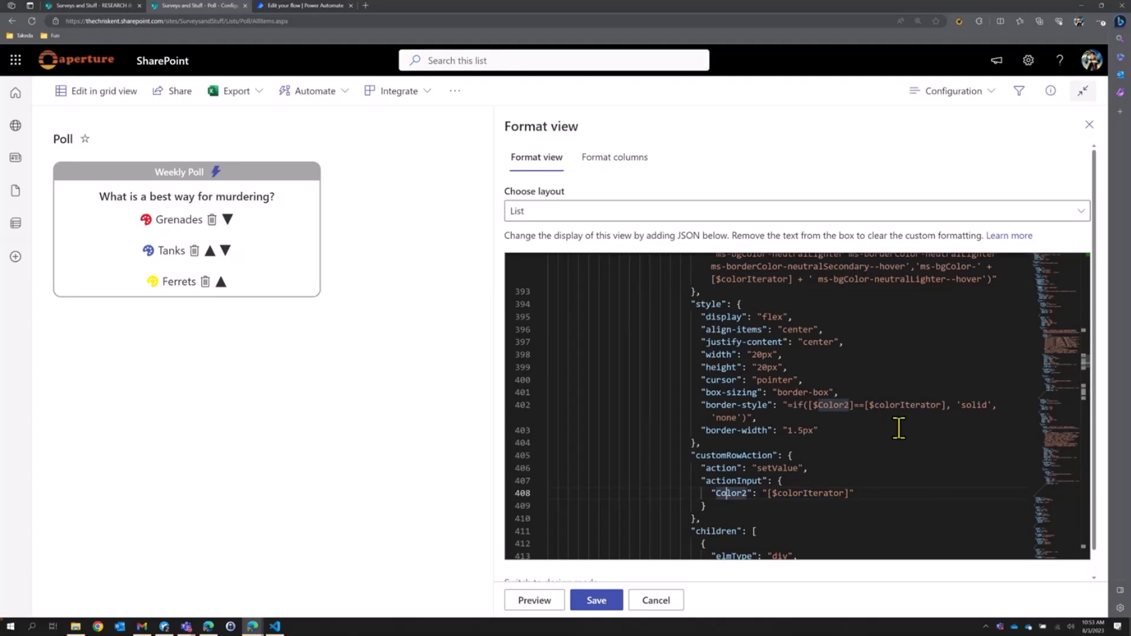
click(151, 252)
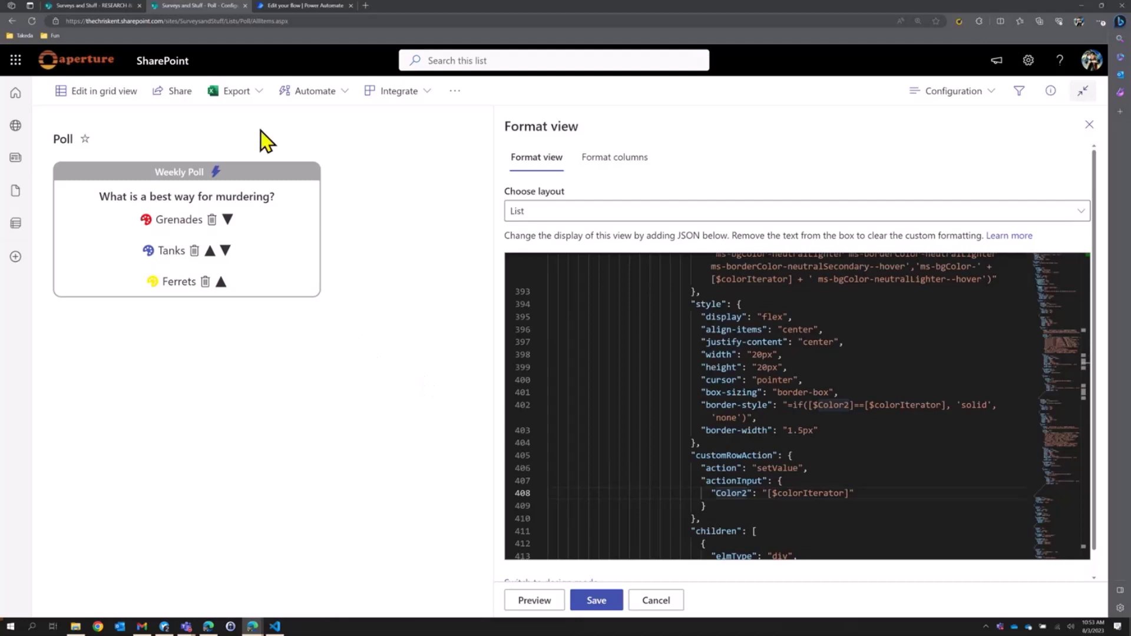
Exit focus mode, open the Poll Responses list, and show its view menu.
click(1082, 90)
click(101, 383)
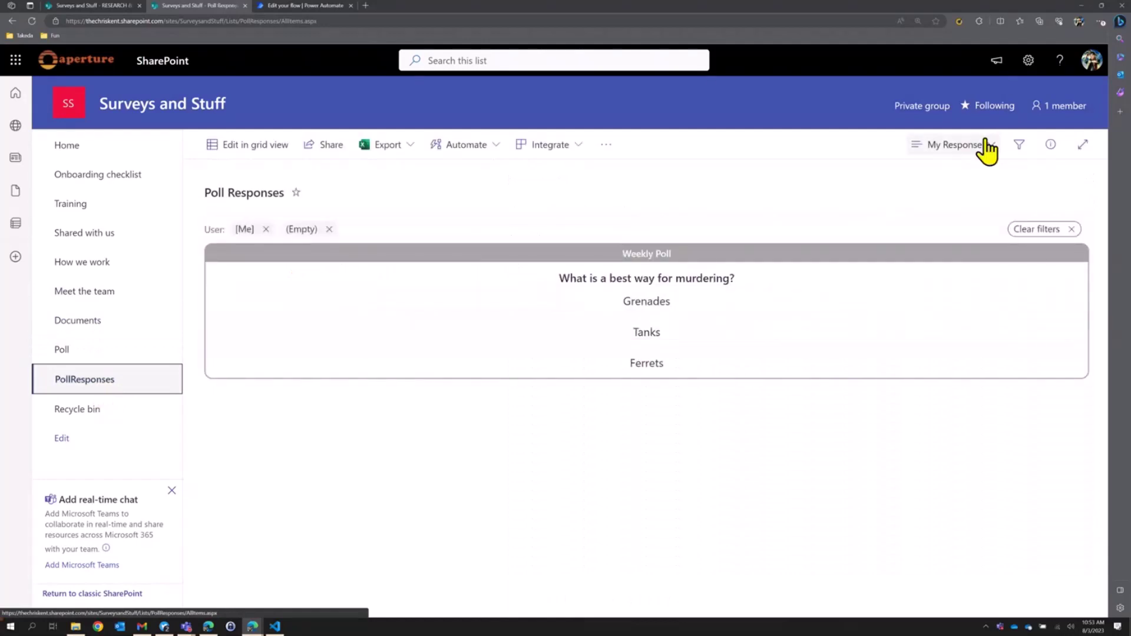
click(987, 151)
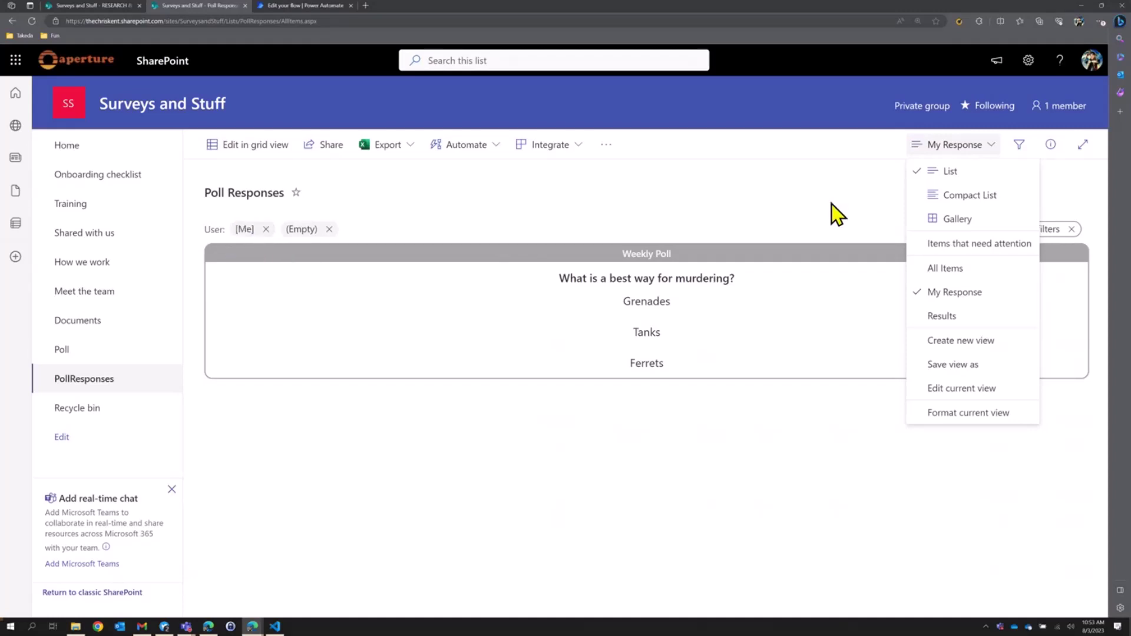
click(976, 413)
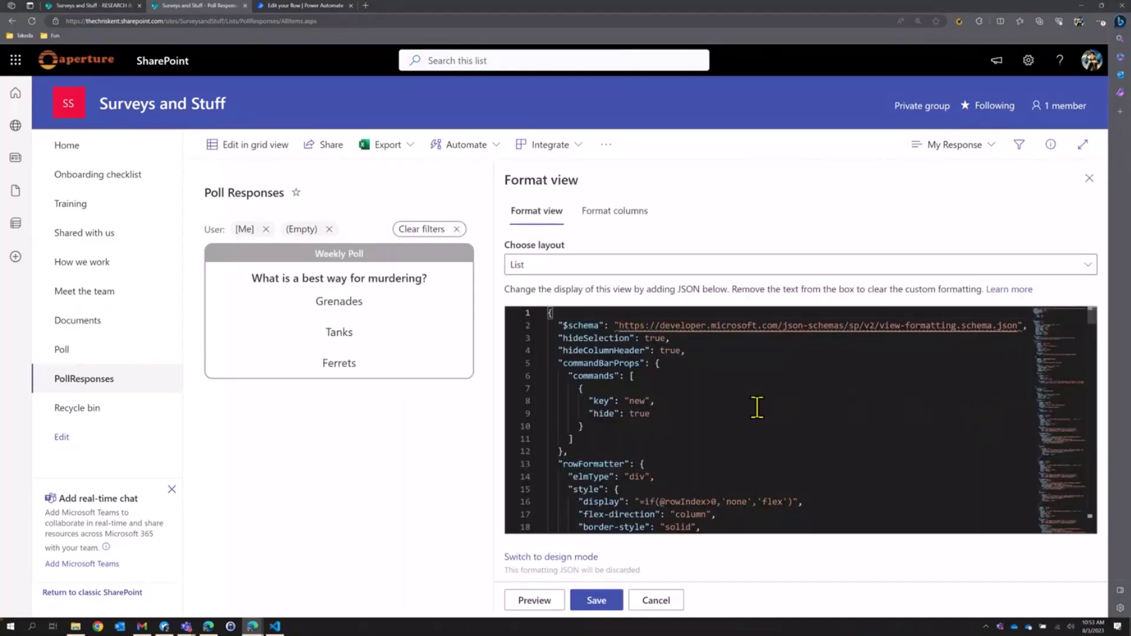
click(639, 363)
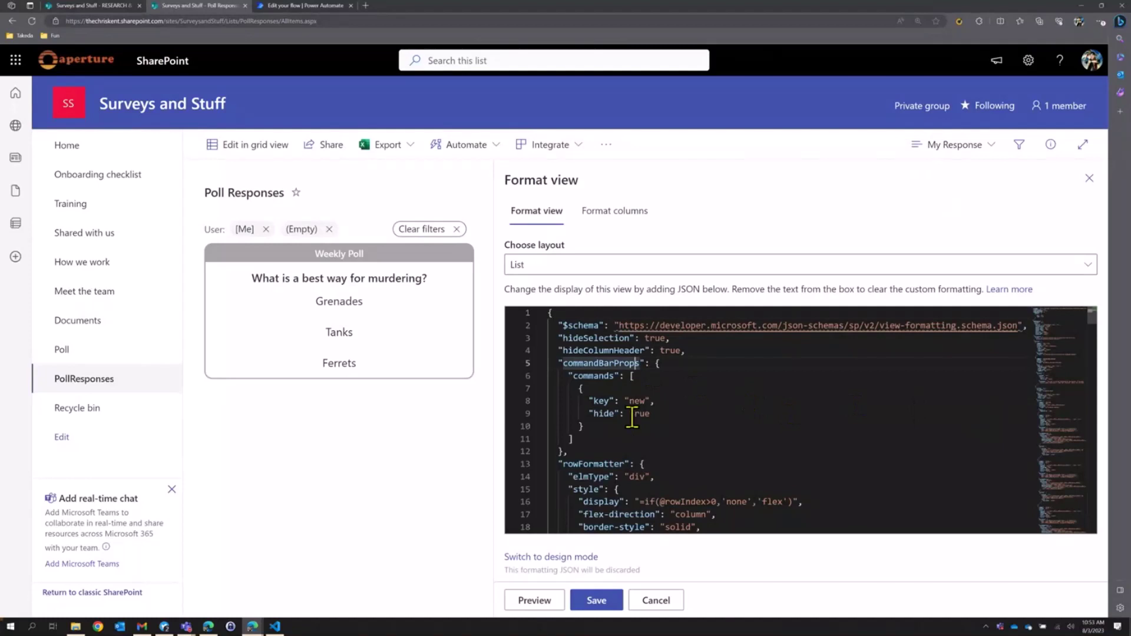
scroll(631, 417, down, 4)
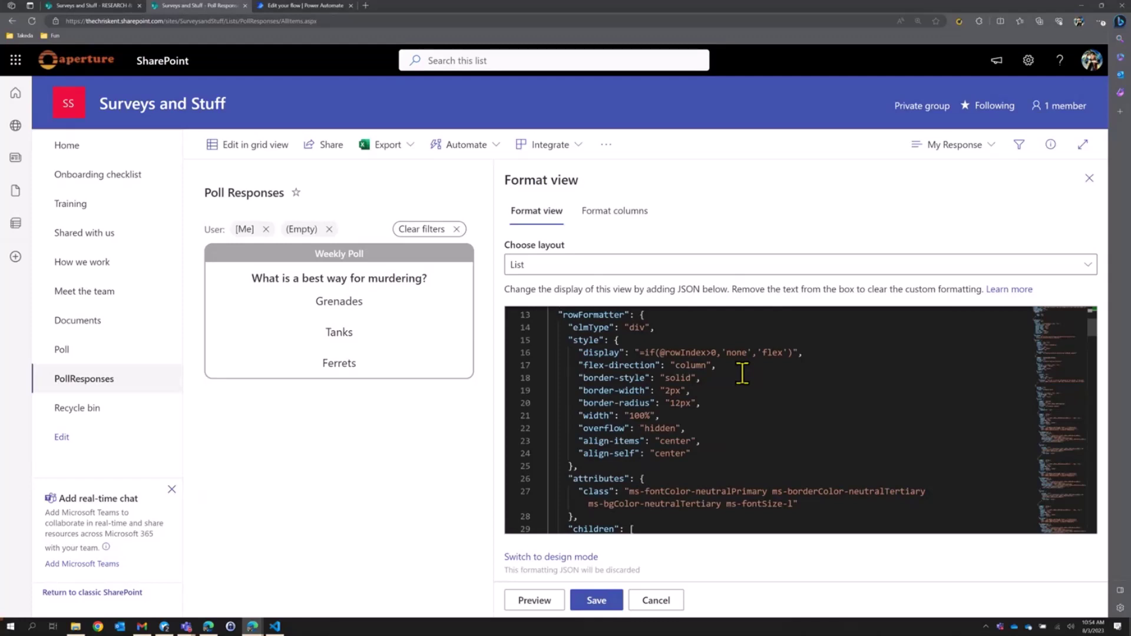
click(717, 352)
key(ctrl+shift+Left)
key(ctrl+shift+Left)
key(ctrl+shift+Left)
key(ctrl+shift+Left)
key(ctrl+shift+Left)
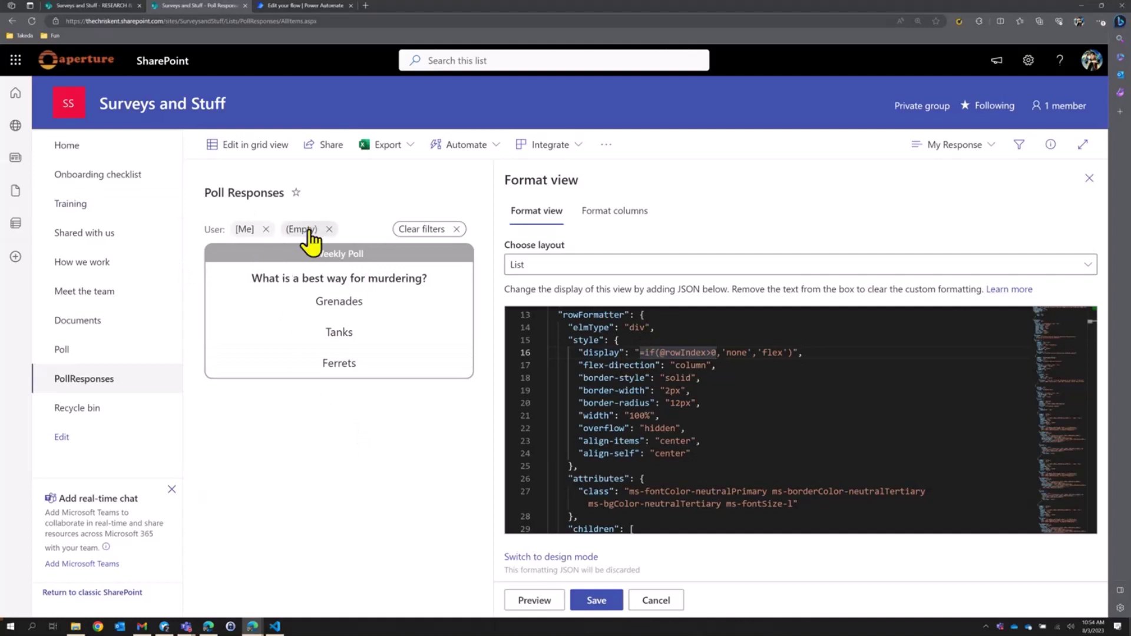
Review the line 49 style block that hides the card once User is set.
scroll(704, 410, down, 2)
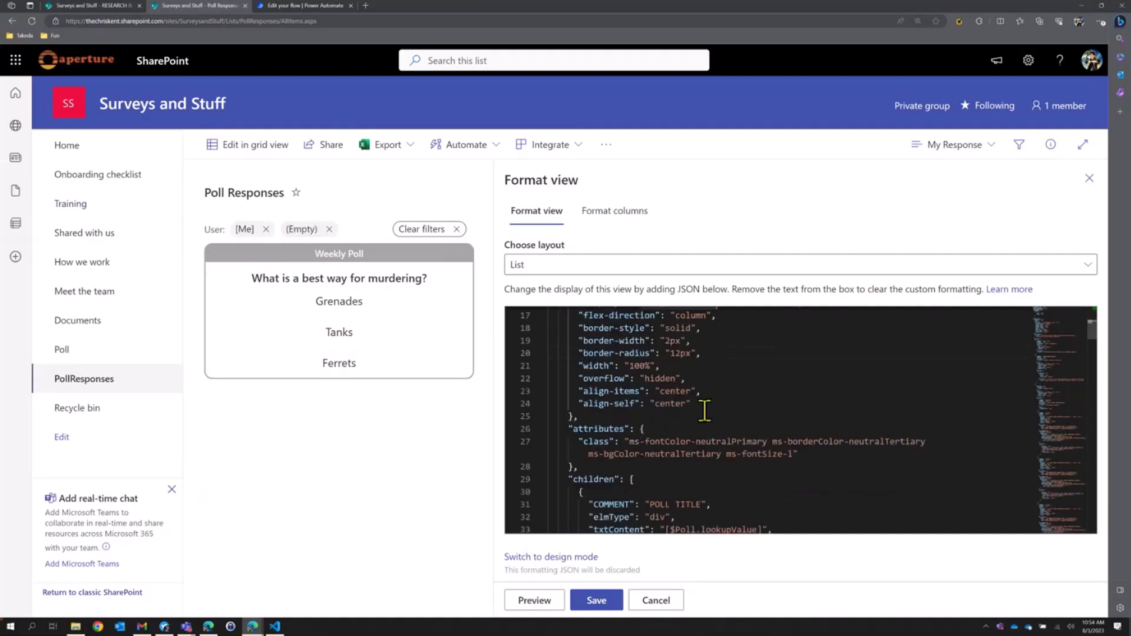
scroll(705, 410, down, 9)
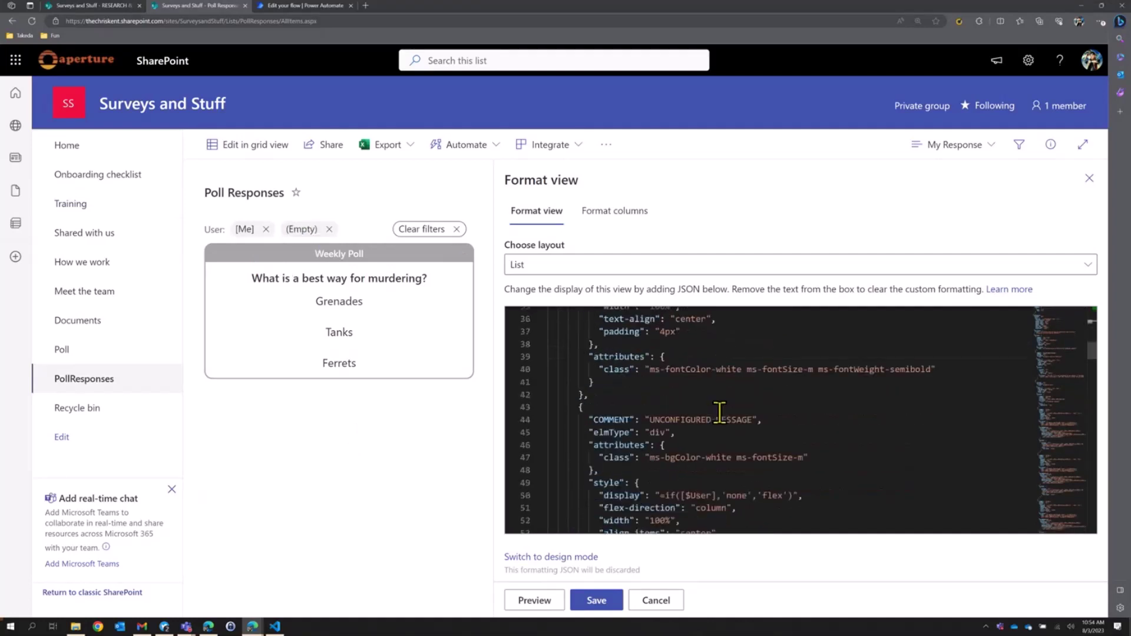
scroll(719, 412, down, 4)
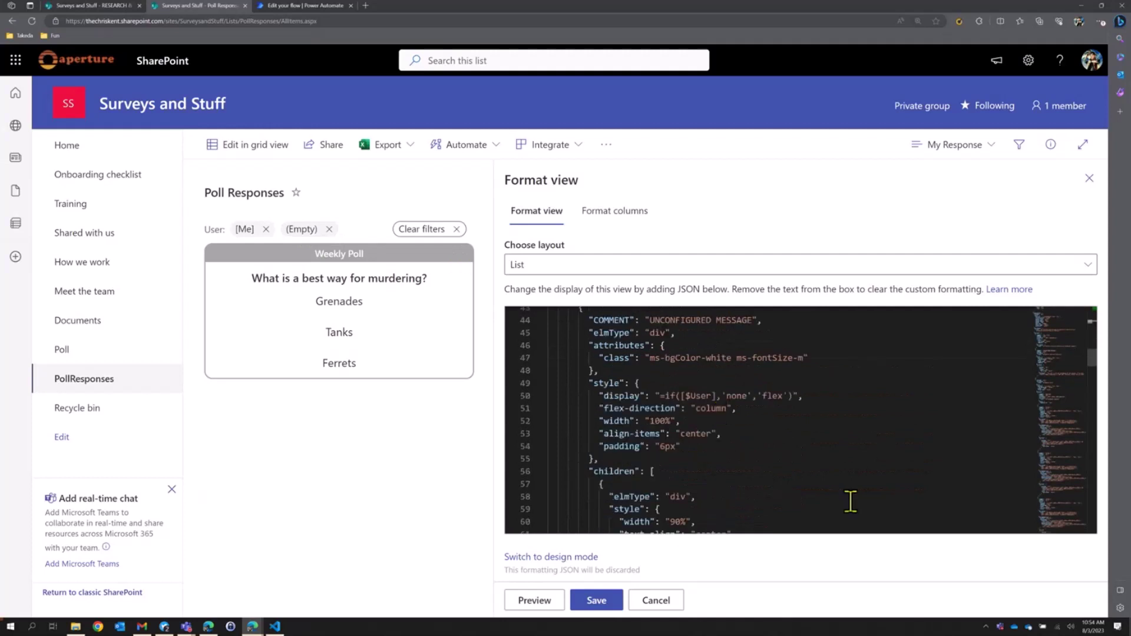
click(688, 388)
scroll(716, 400, down, 2)
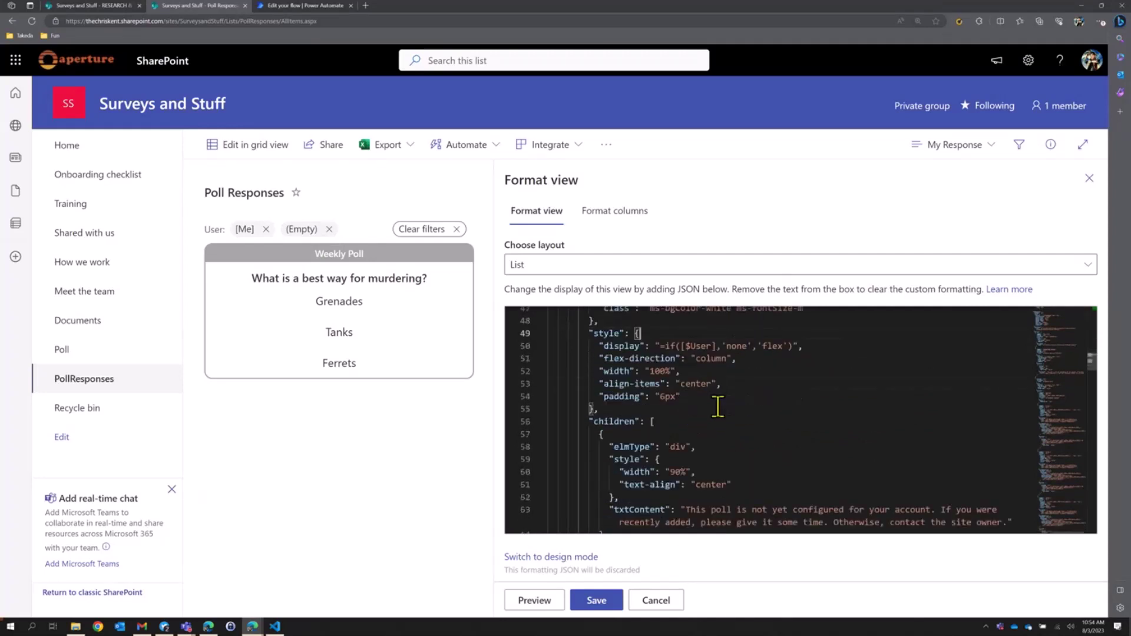
scroll(718, 421, down, 2)
scroll(717, 421, up, 4)
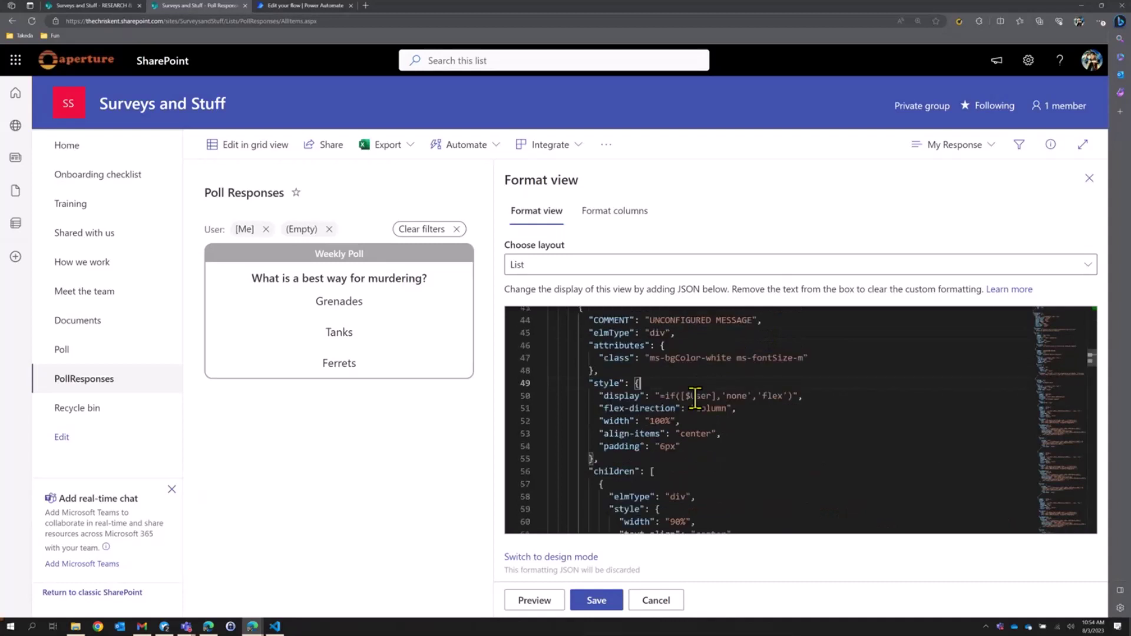
scroll(721, 392, up, 4)
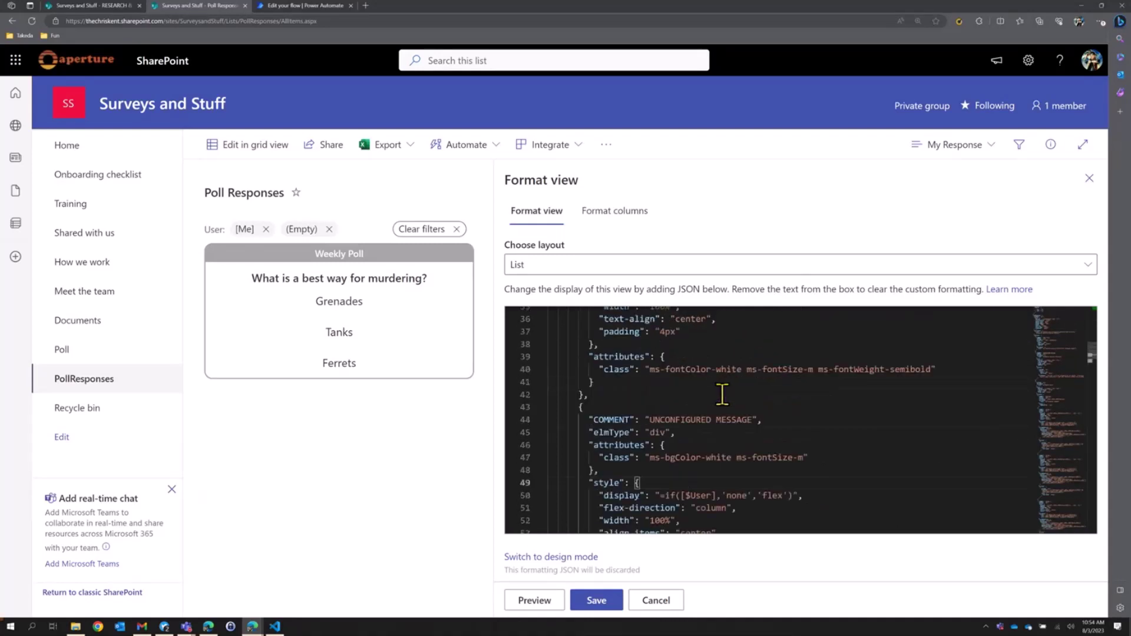
scroll(823, 424, down, 4)
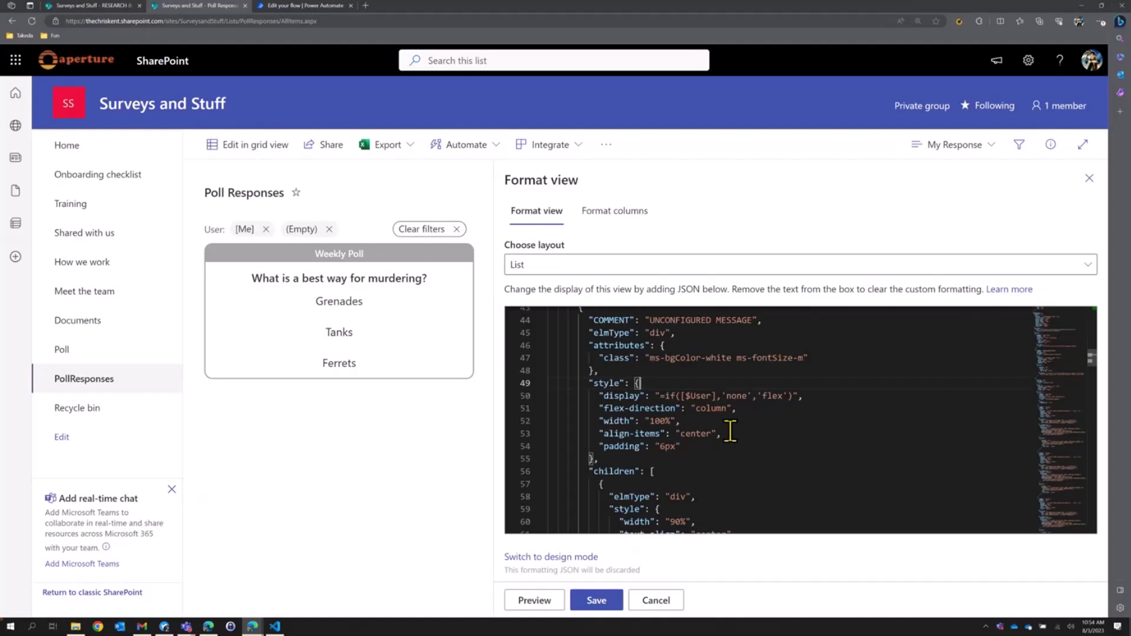
click(954, 146)
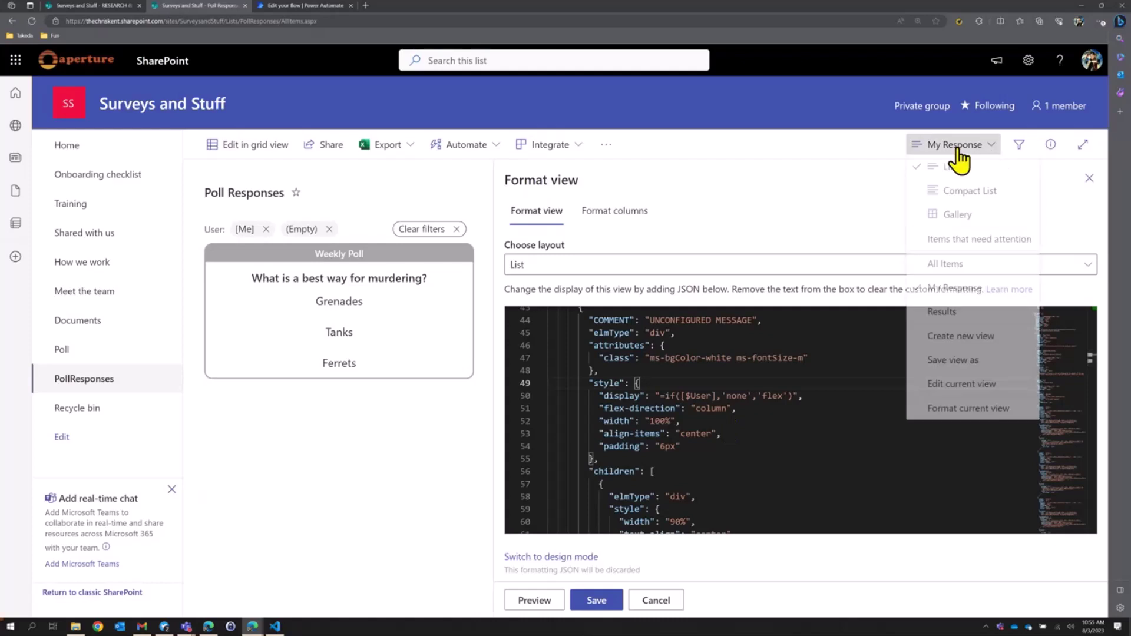
Vote Grenades, then show All Items and scroll right to see the recorded Selection.
click(336, 315)
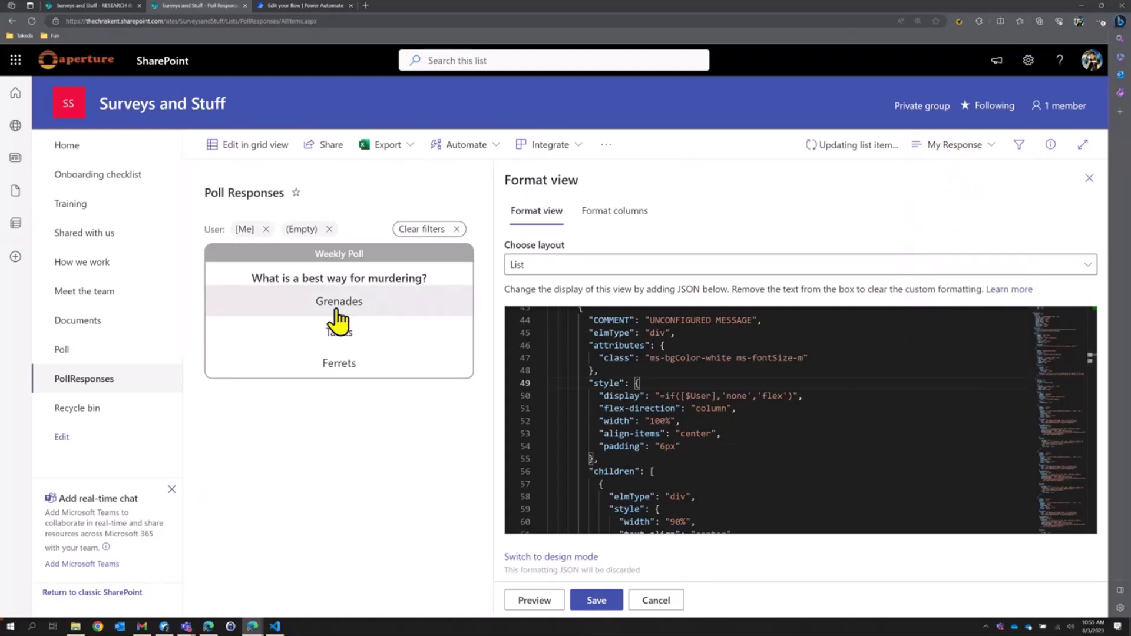
click(957, 150)
click(934, 272)
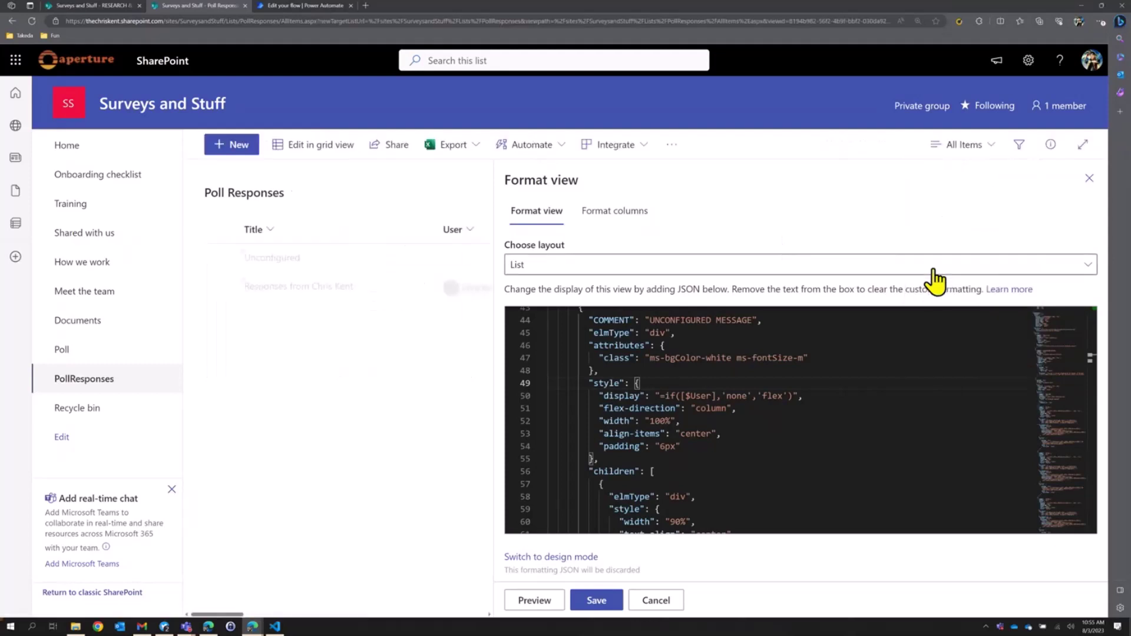
click(1087, 179)
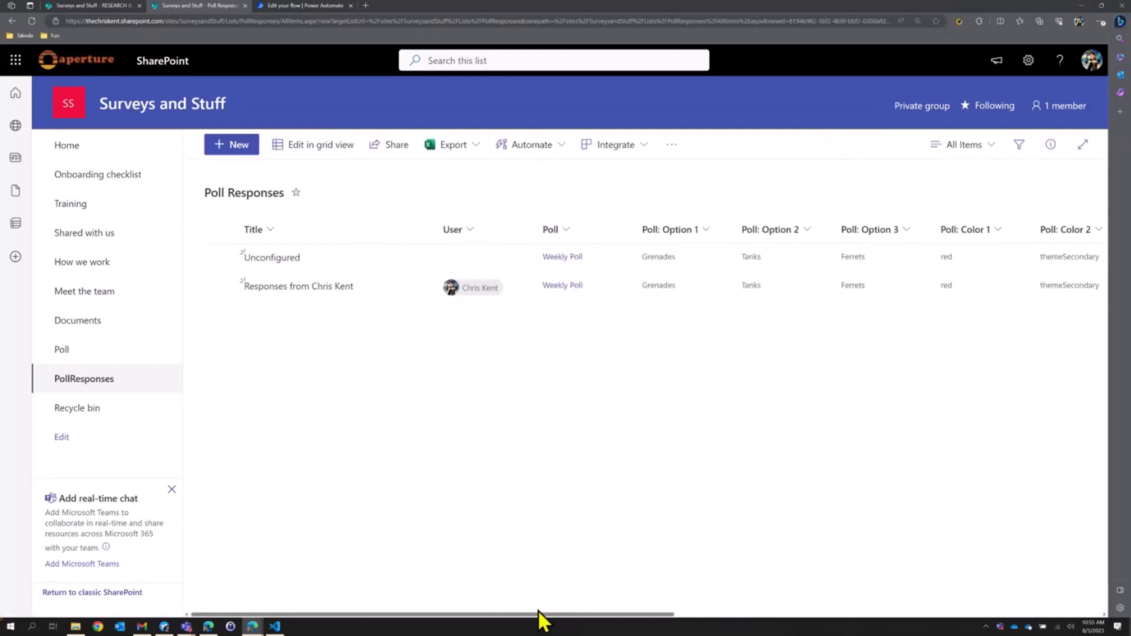
drag(560, 614, 904, 615)
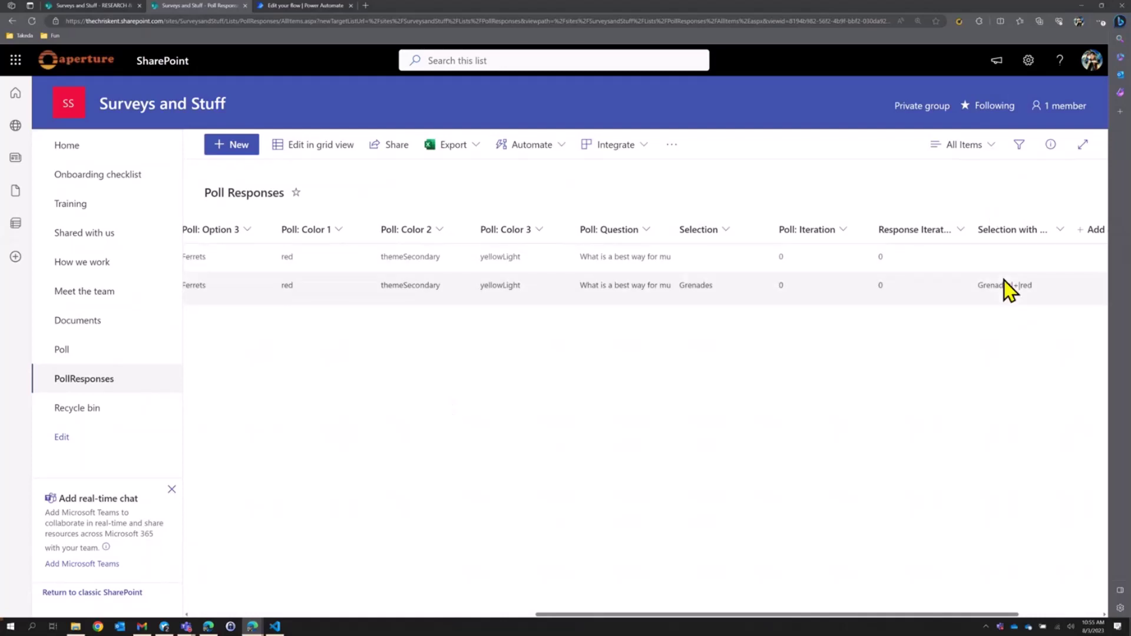
click(963, 146)
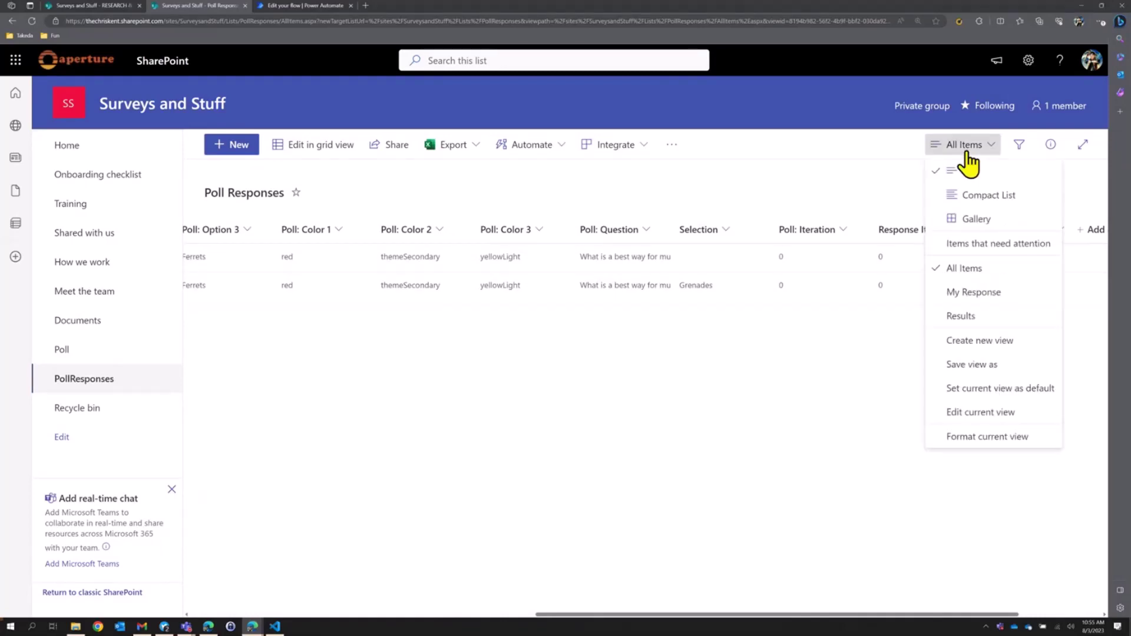
Switch to the Results view and inspect its settings, including the Response Iteration filter value.
click(961, 317)
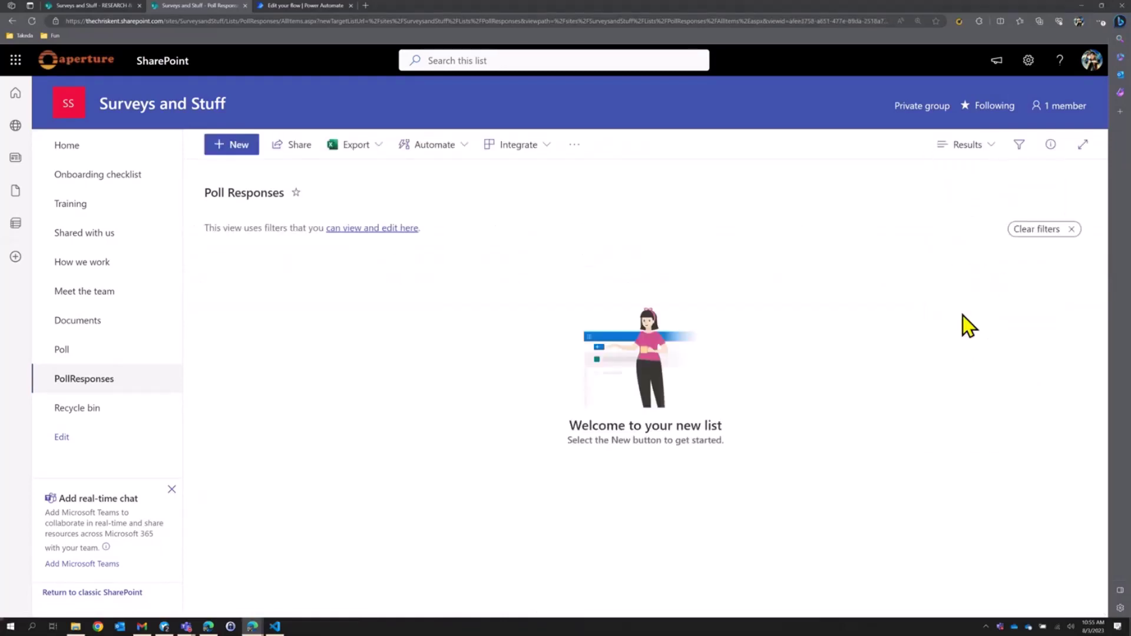
click(968, 147)
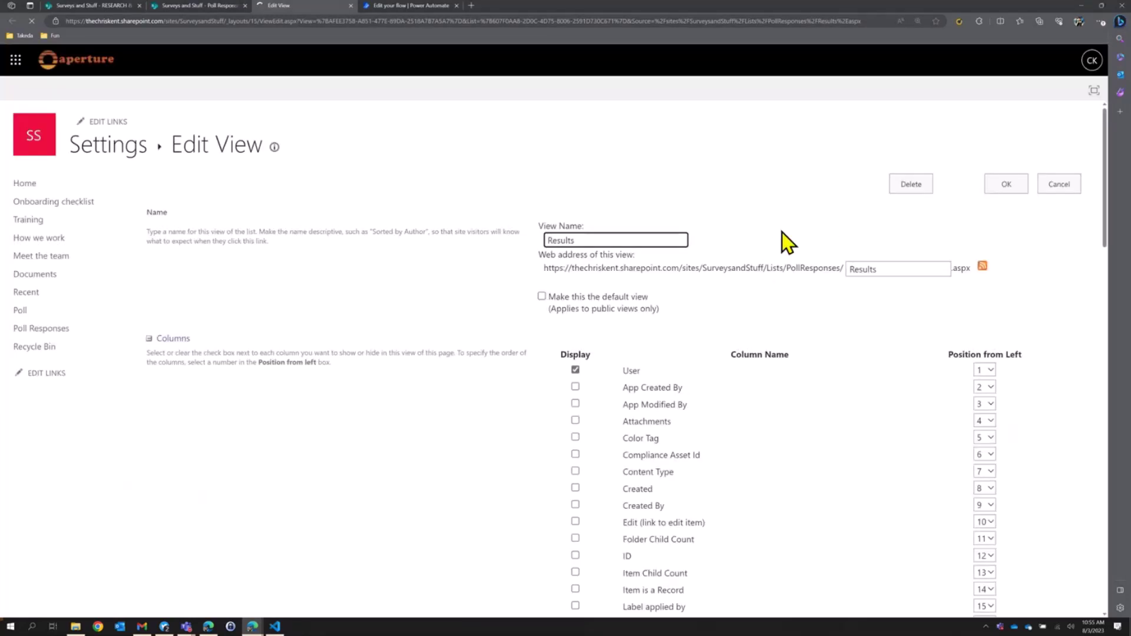
scroll(804, 297, down, 8)
scroll(800, 294, up, 3)
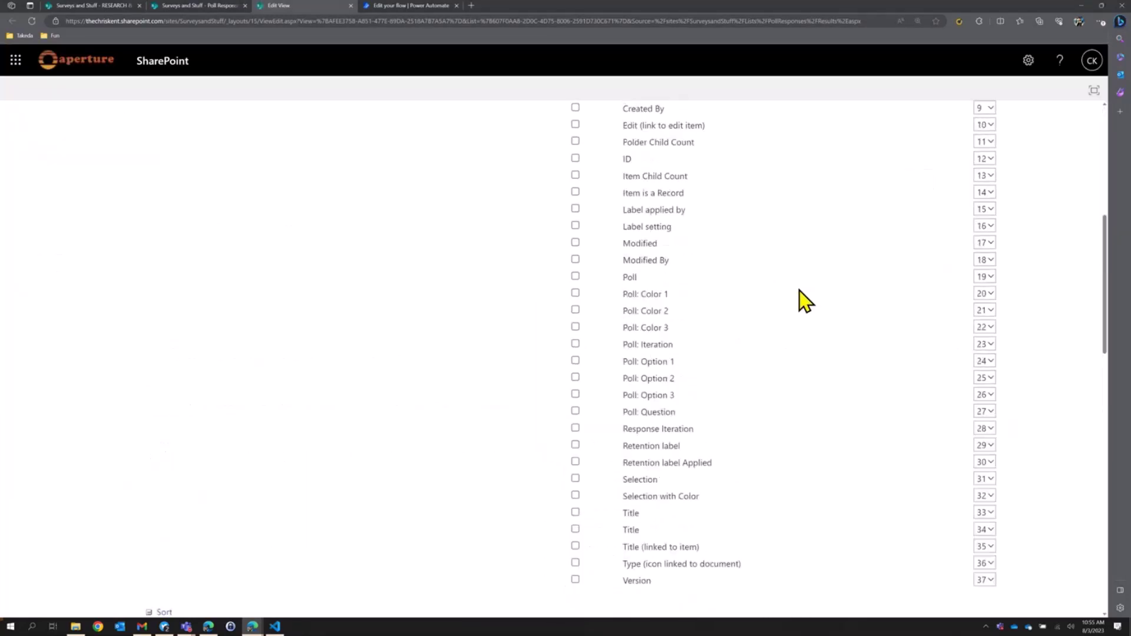
scroll(802, 300, up, 4)
scroll(792, 299, down, 9)
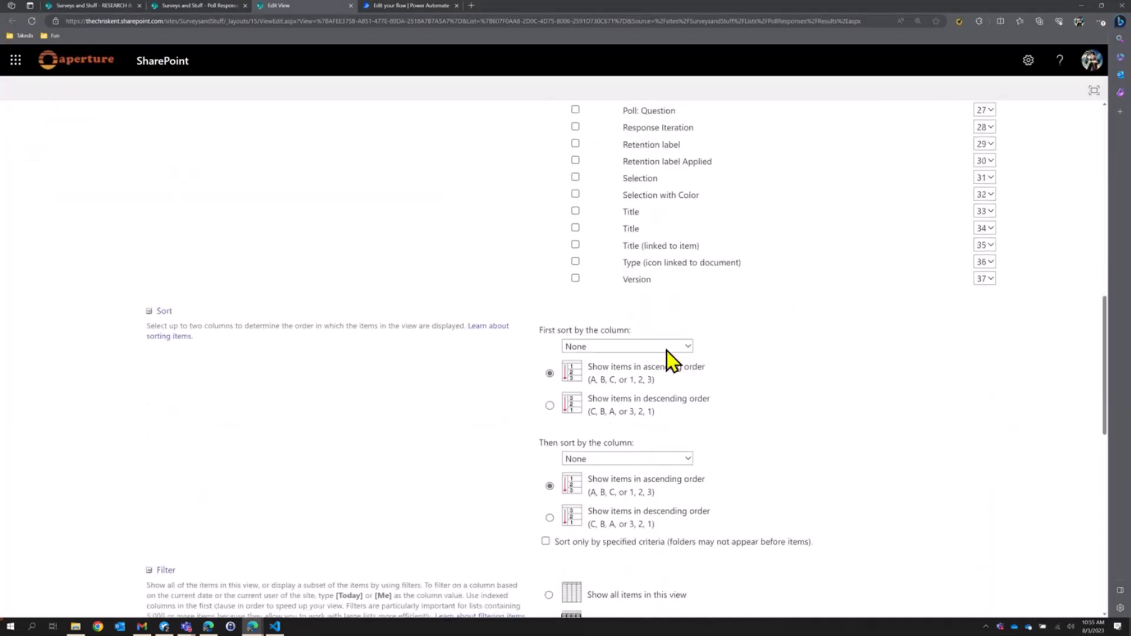
scroll(648, 382, down, 6)
click(630, 416)
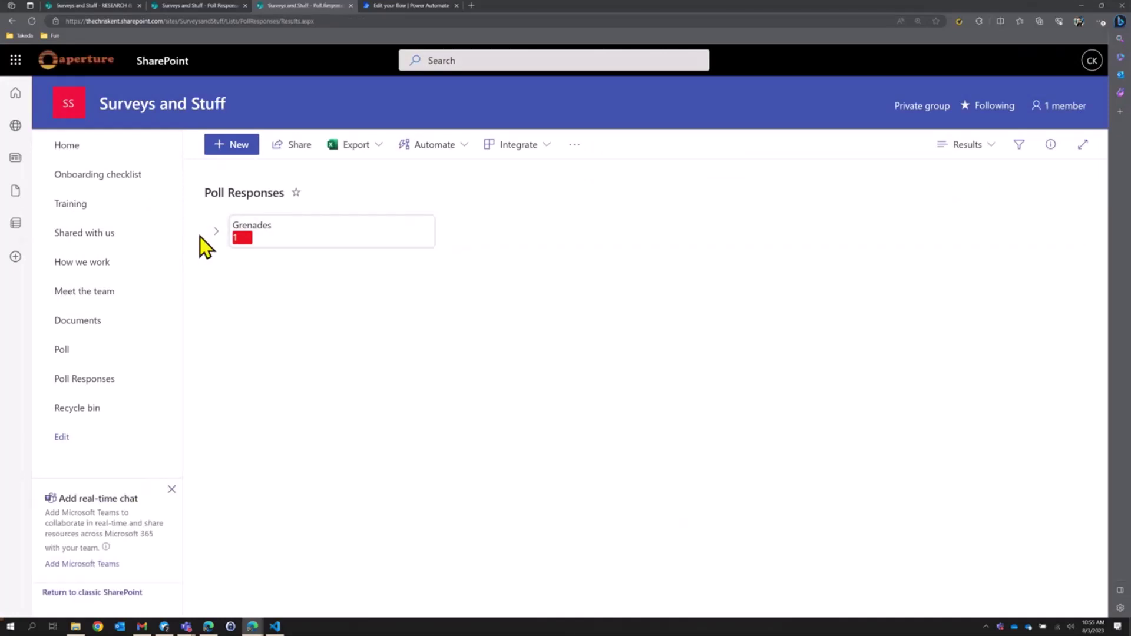
click(217, 260)
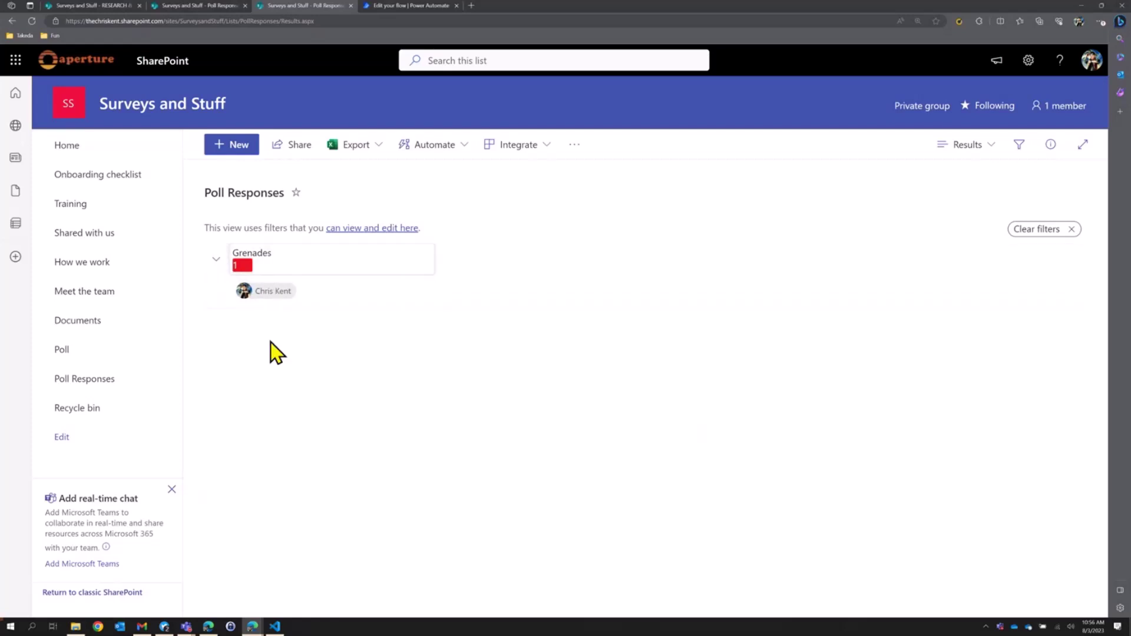
click(217, 260)
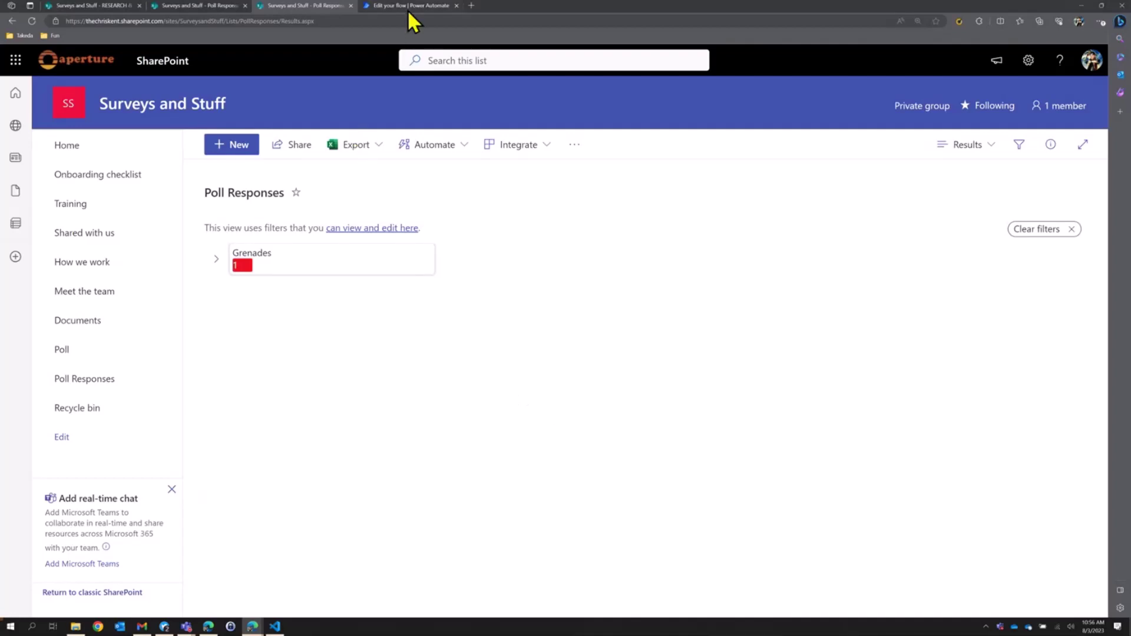
mouse_move(408, 12)
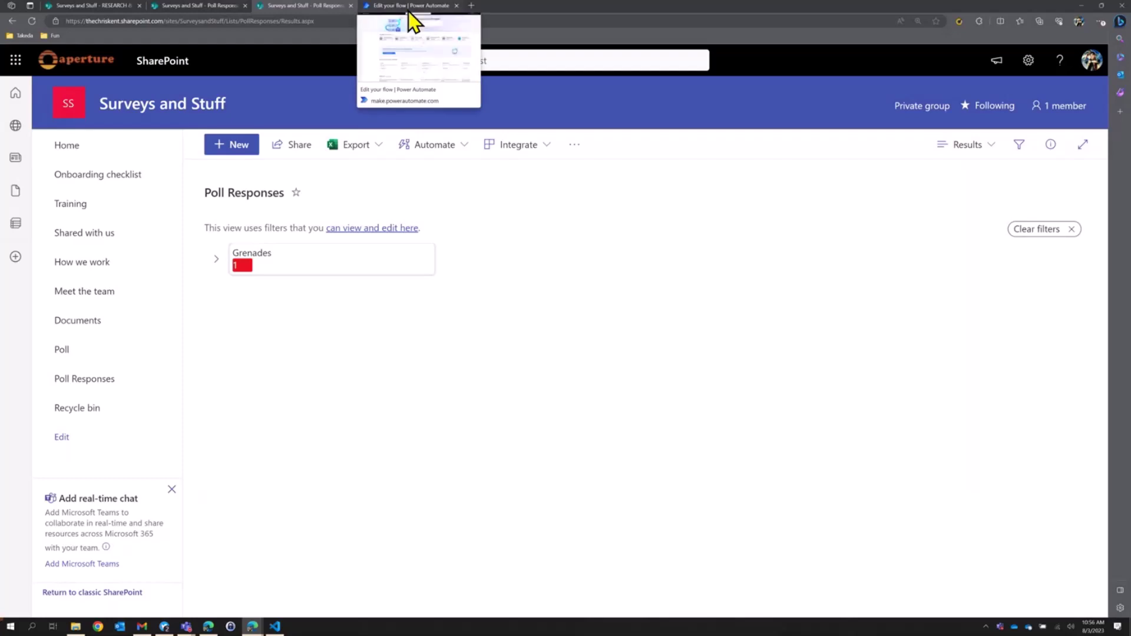
Ask Power Automate Copilot for a flow: on group member added/removed, look up profile, create item.
click(411, 9)
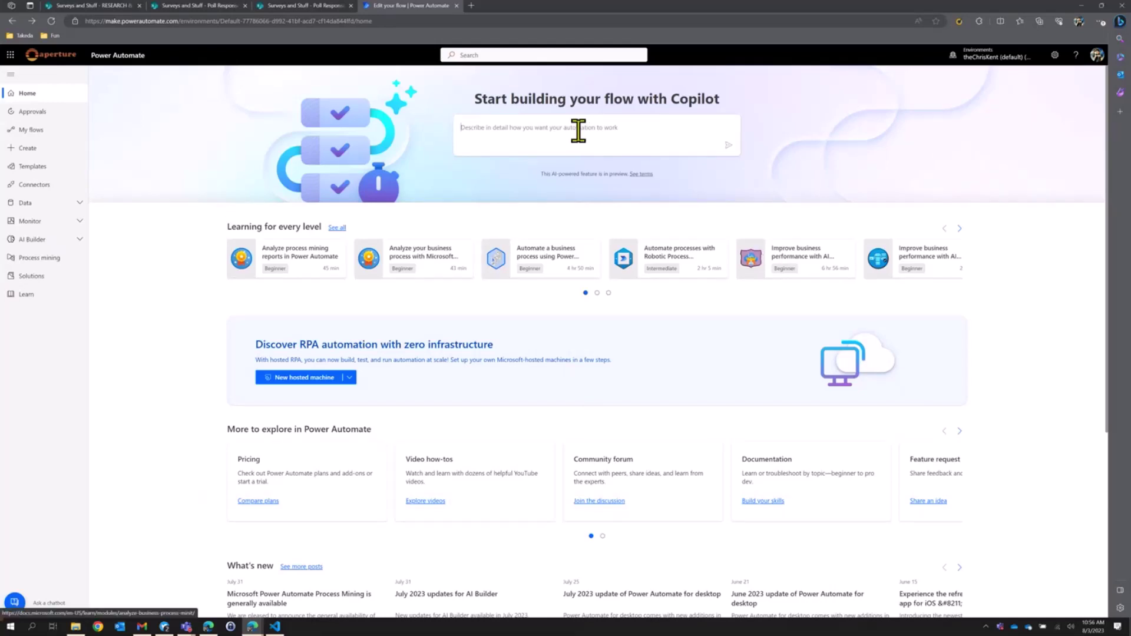
text(When a Horse is)
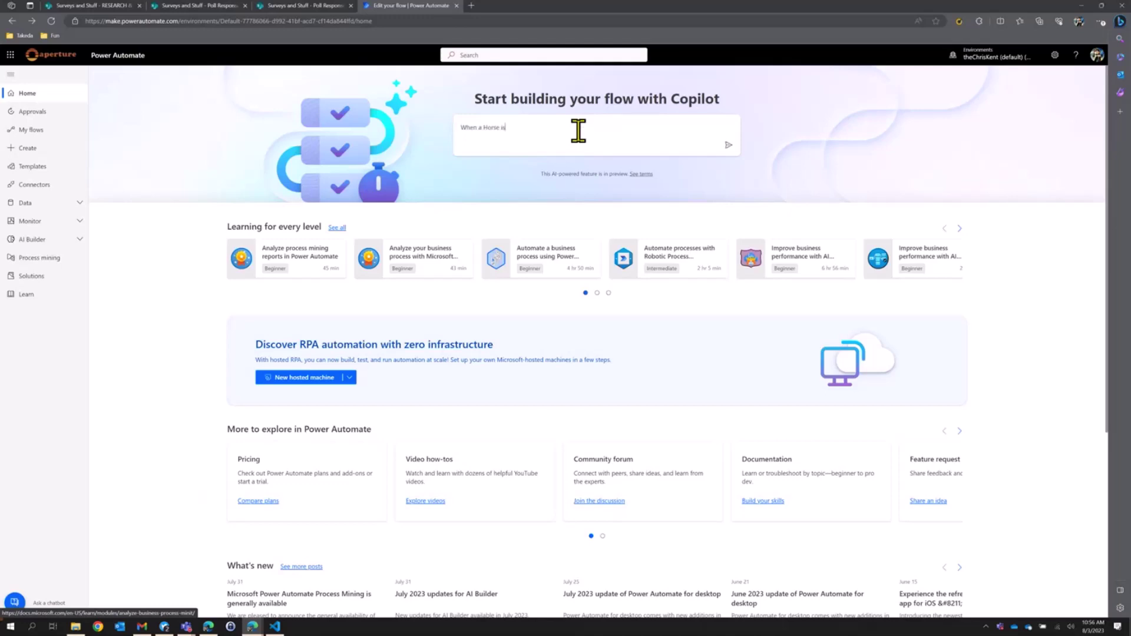
text( added or removed from an Of)
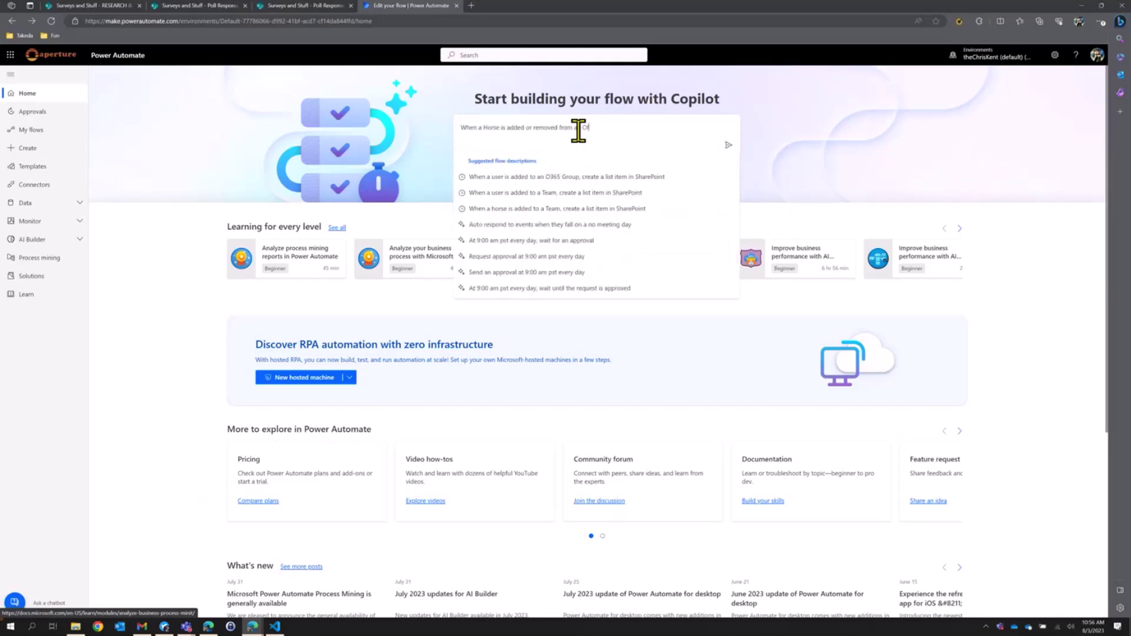
text(fice 365)
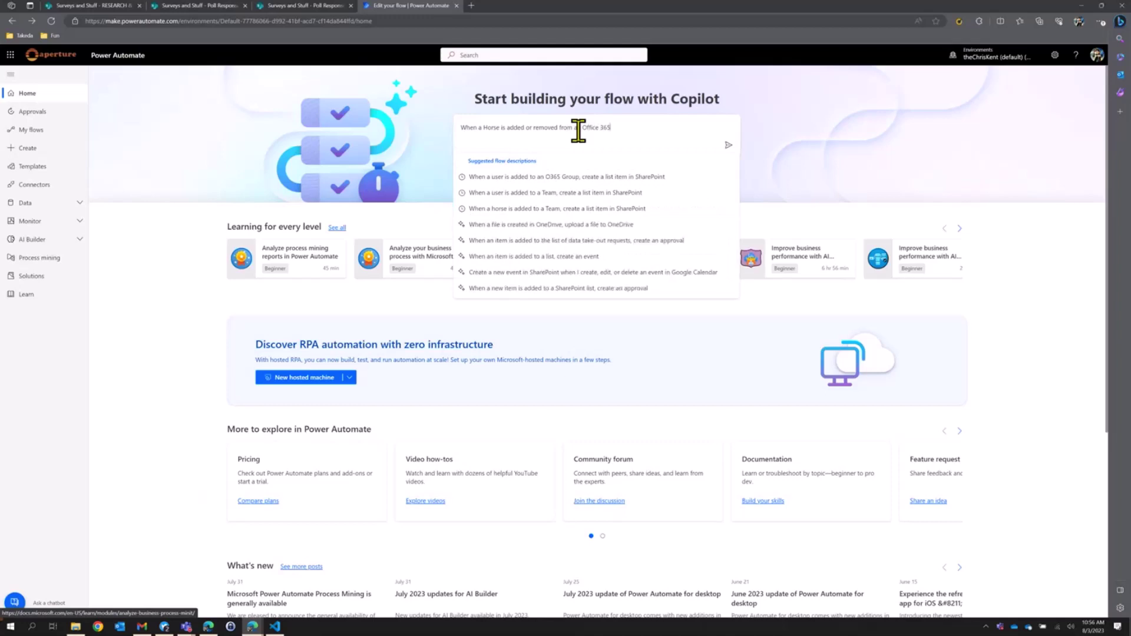
text( group, )
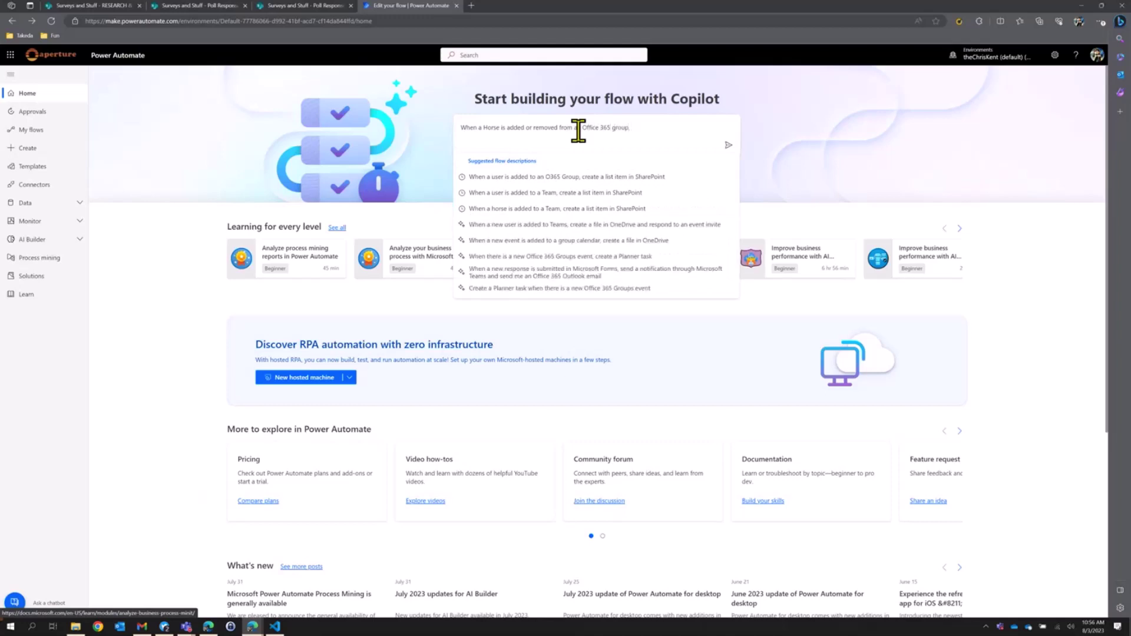
text(look up the user)
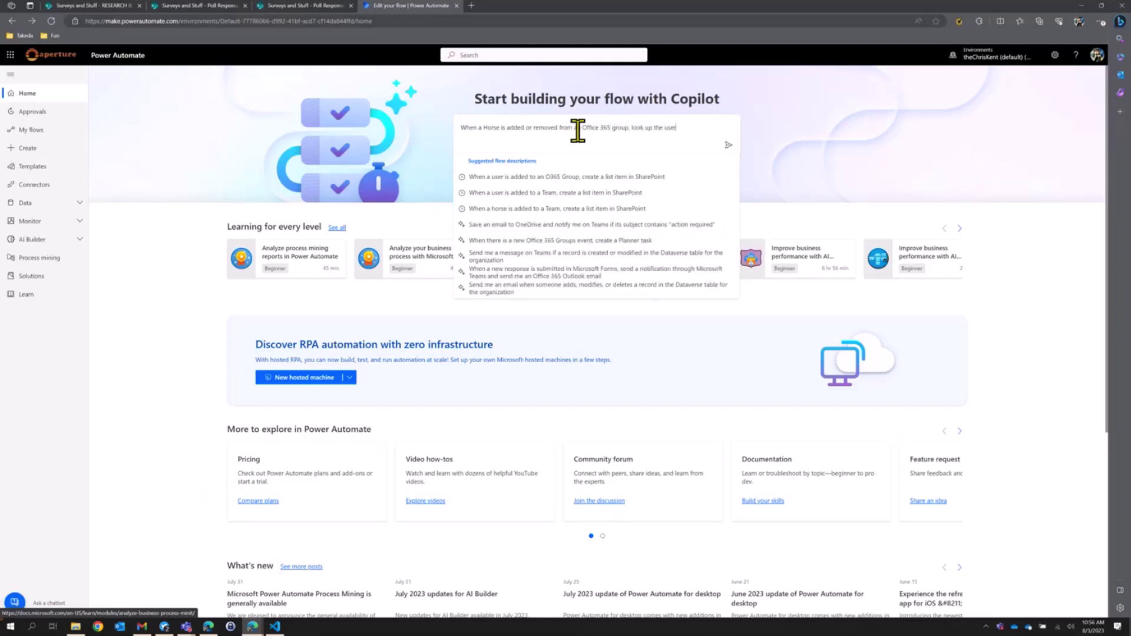
text('s profile, and then crea)
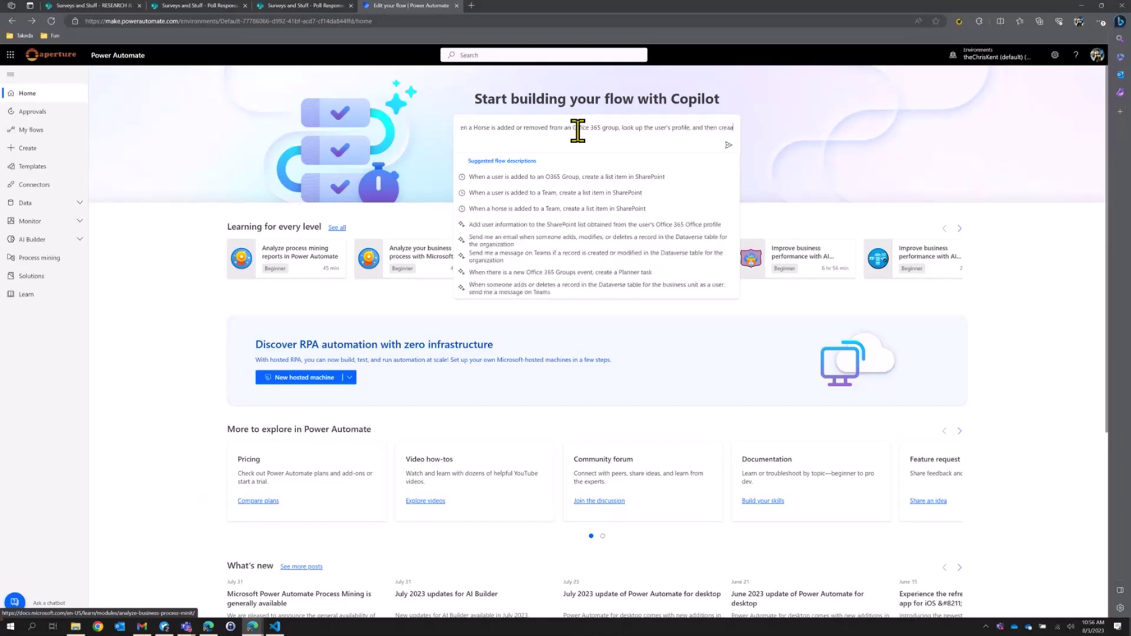
text(te a)
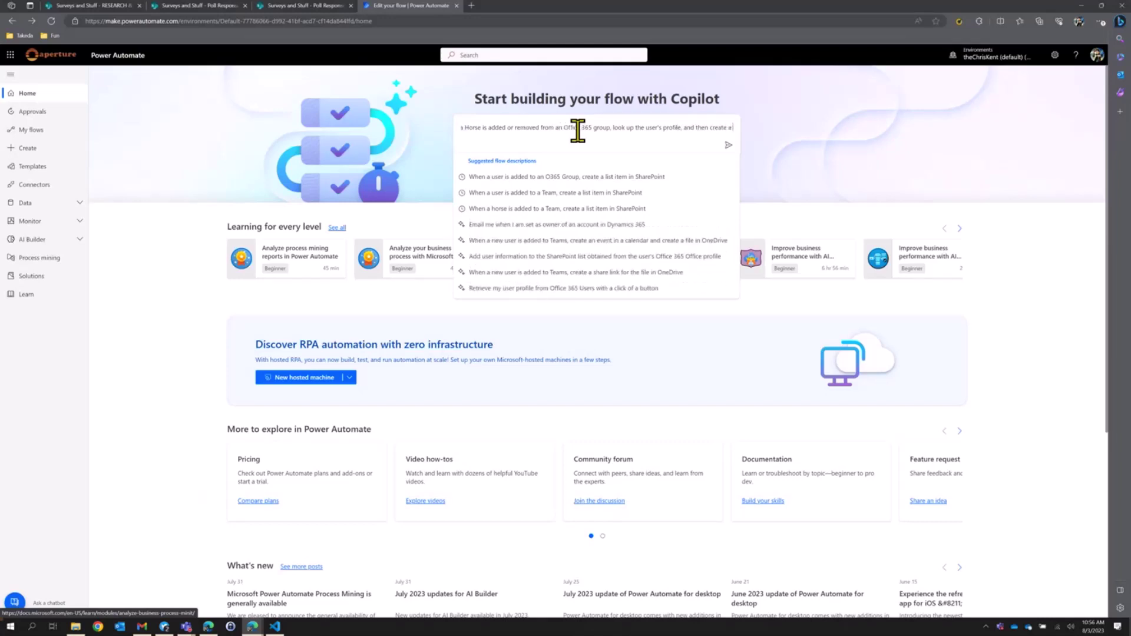
text( list item in Shar)
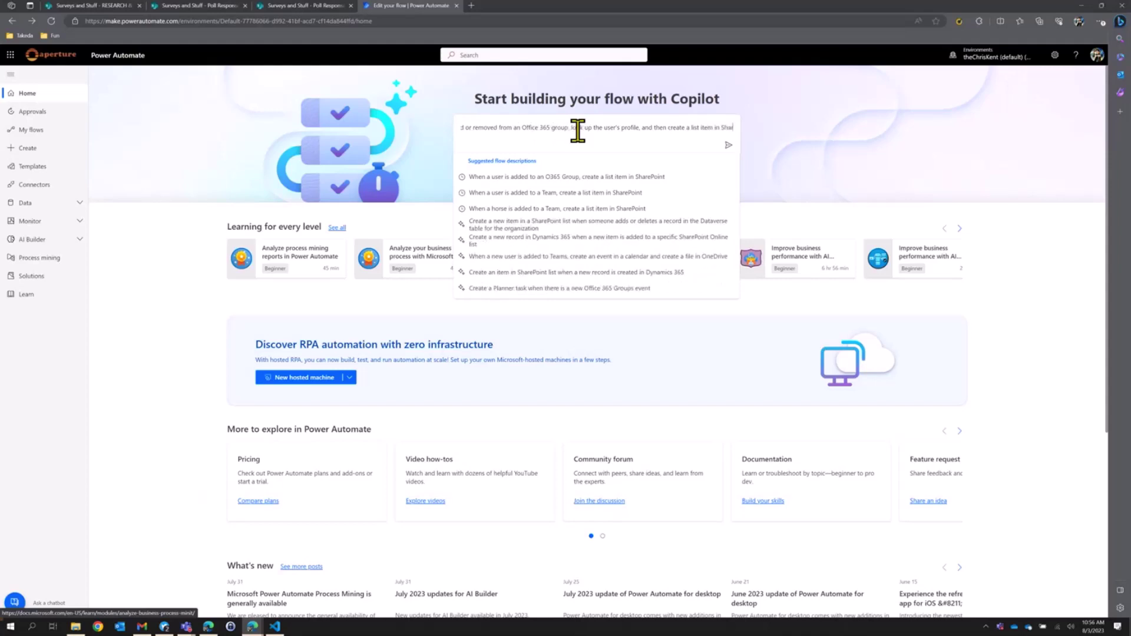
text(ePoint)
key(Return)
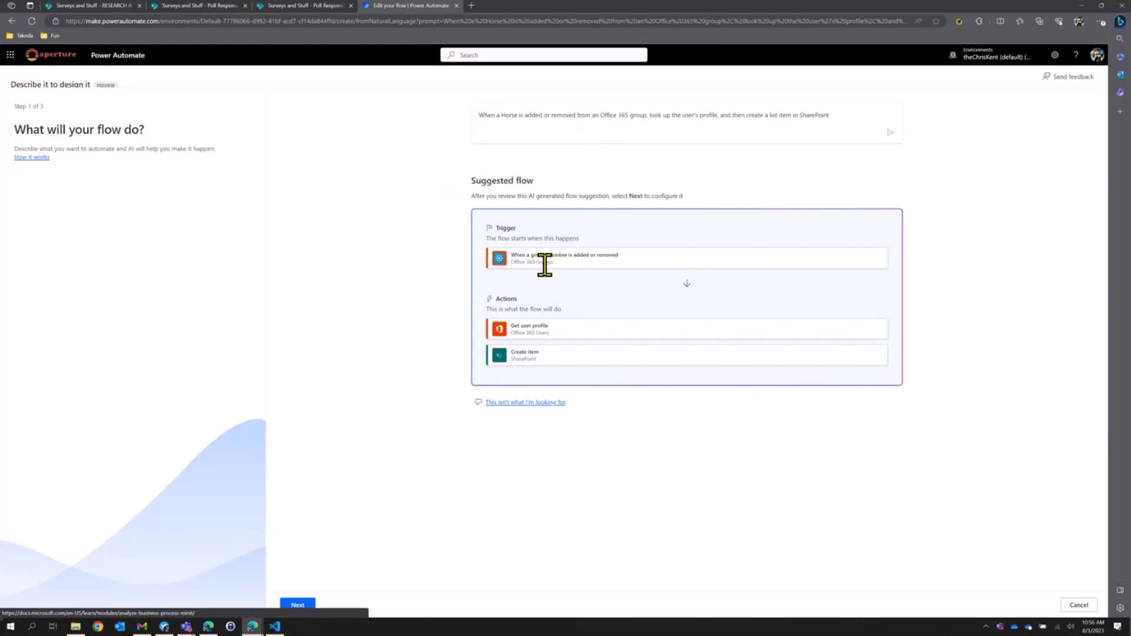
Accept the suggested flow and choose the Surveys and Stuff group to watch.
click(310, 605)
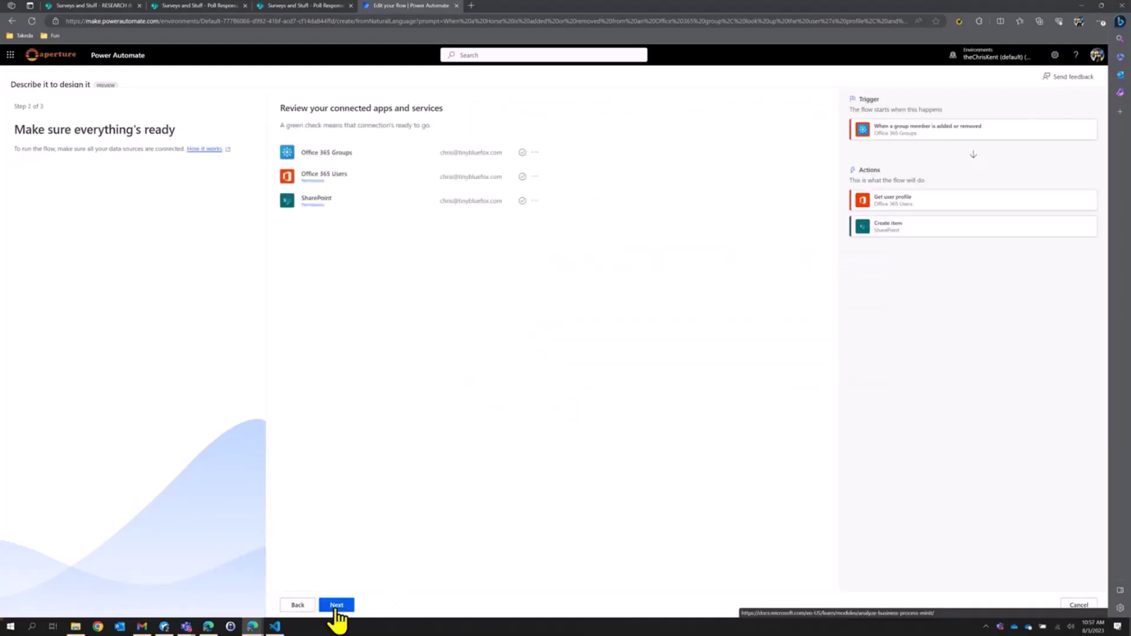
click(336, 606)
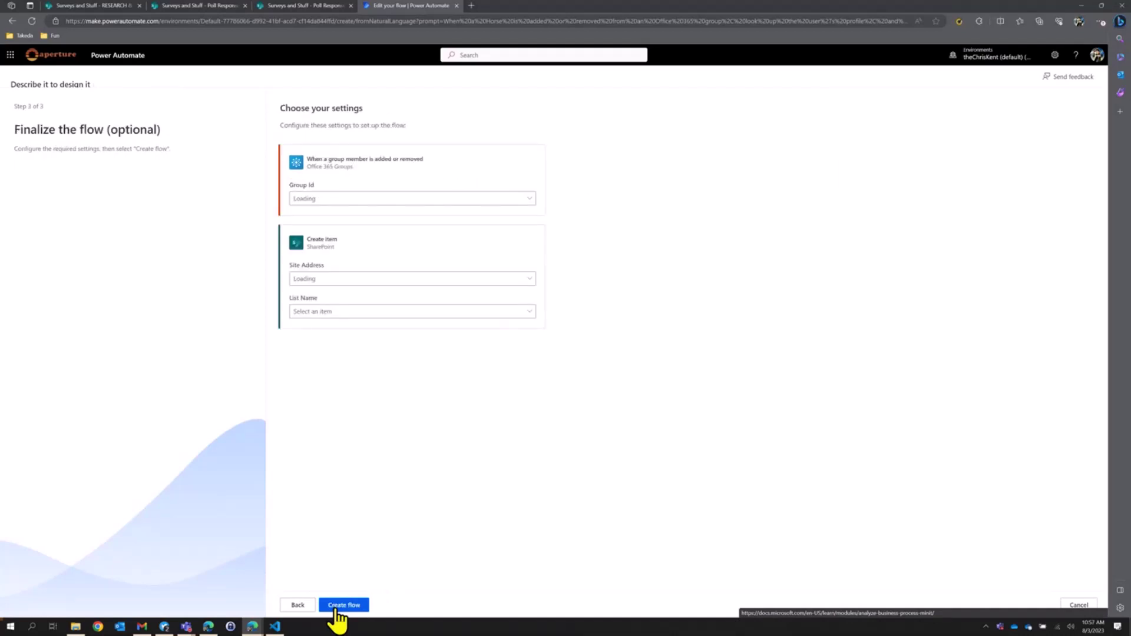
click(359, 200)
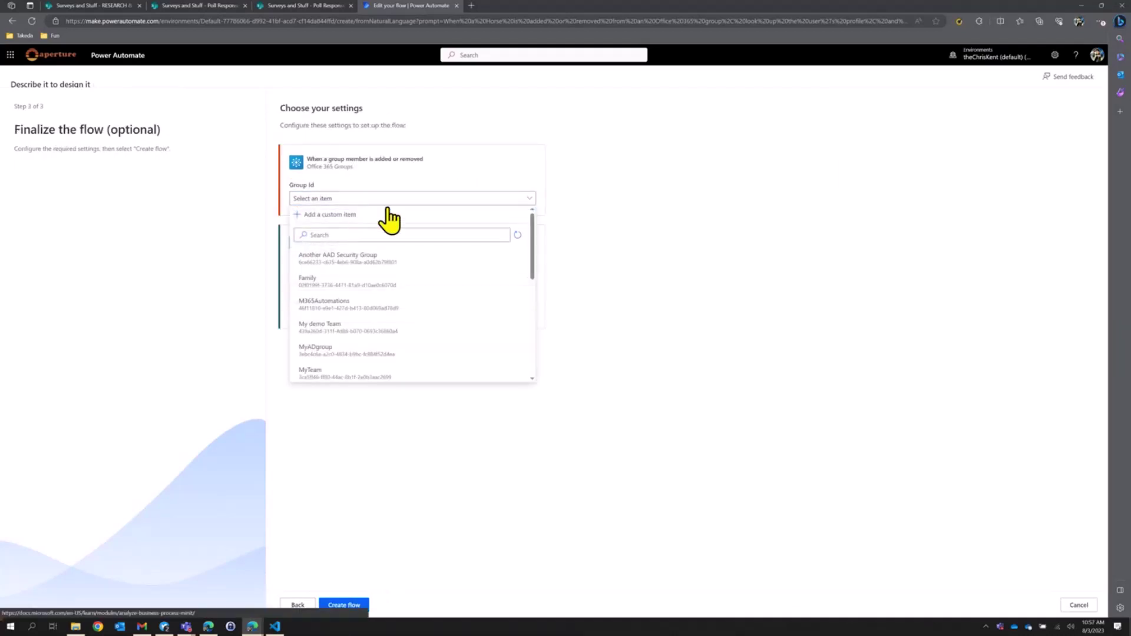
scroll(418, 292, down, 3)
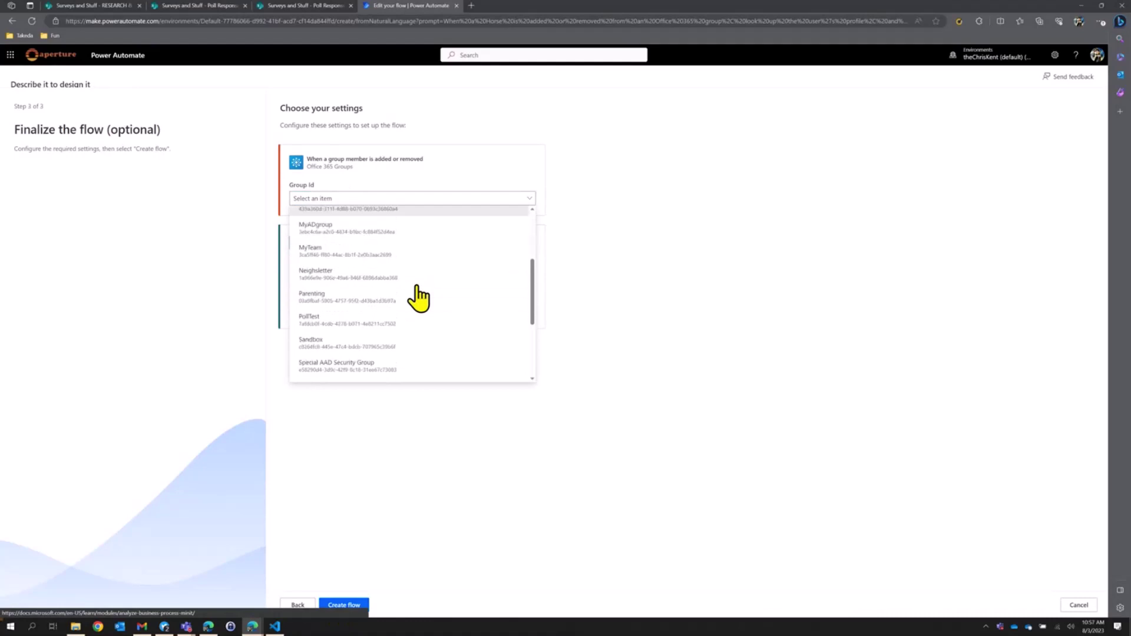
scroll(416, 300, down, 3)
click(398, 299)
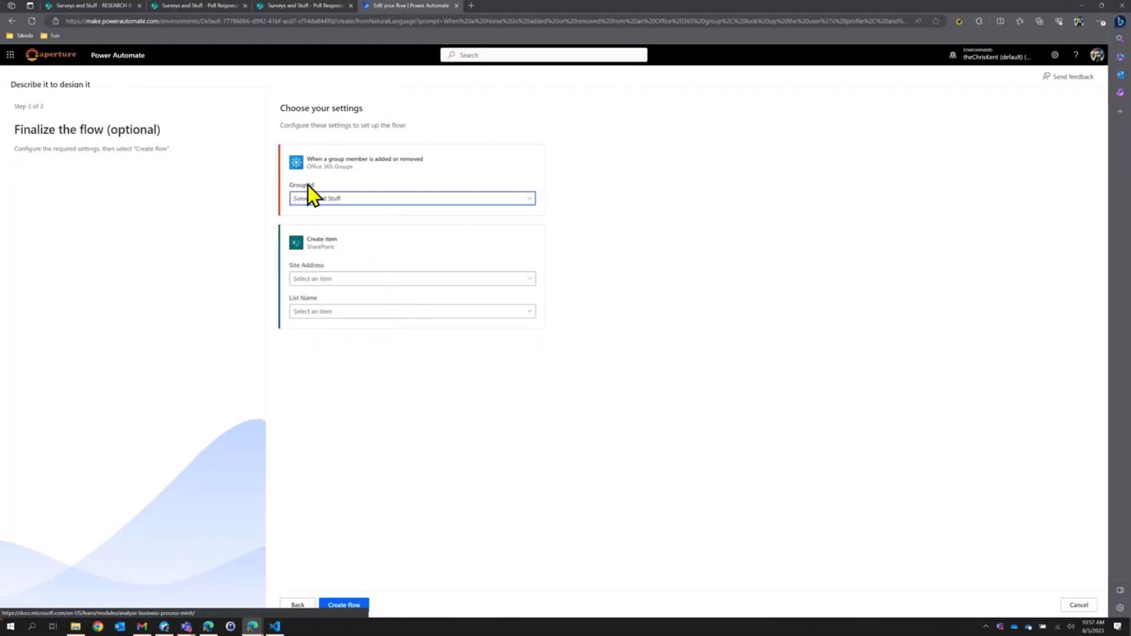
Target the Surveys and Stuff site's Poll Responses list and create the flow.
click(352, 278)
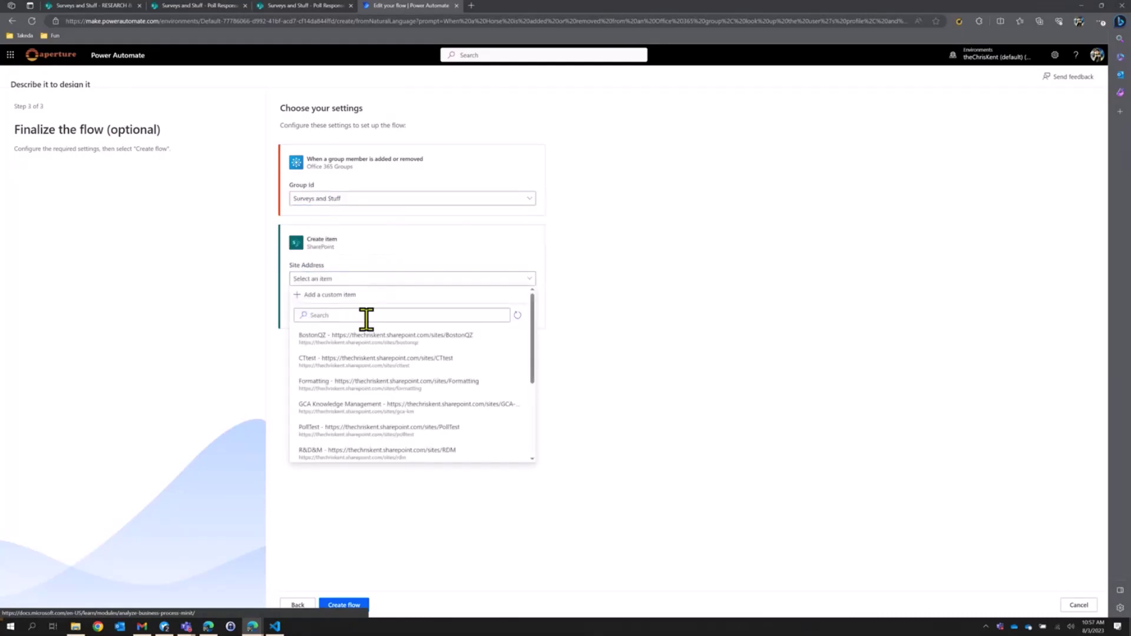
scroll(381, 409, down, 3)
click(390, 420)
click(343, 311)
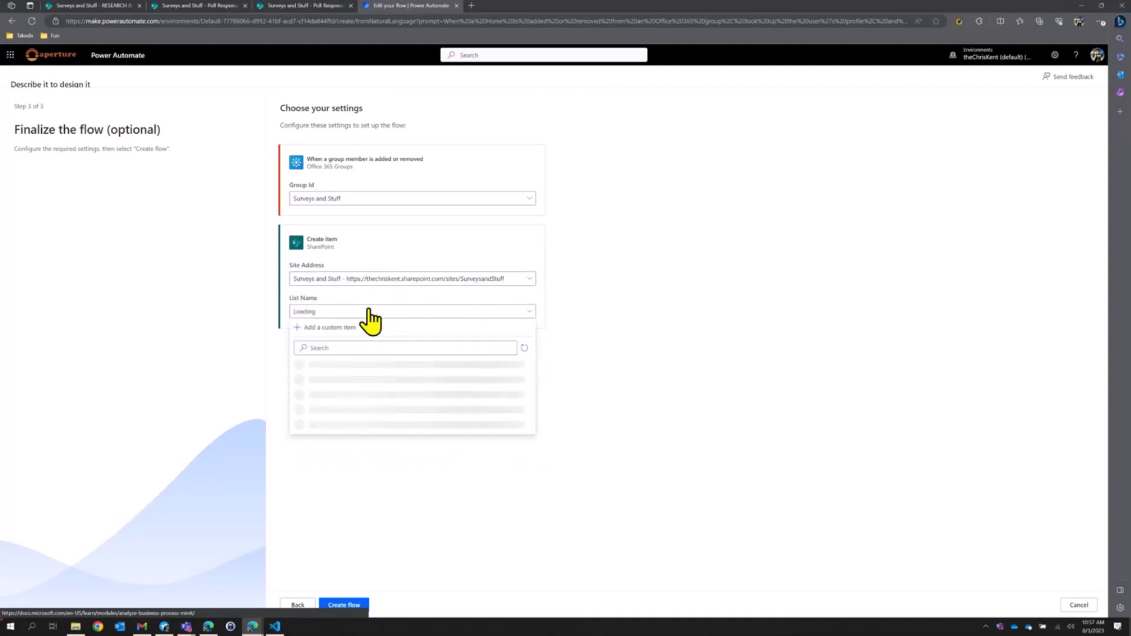
click(343, 414)
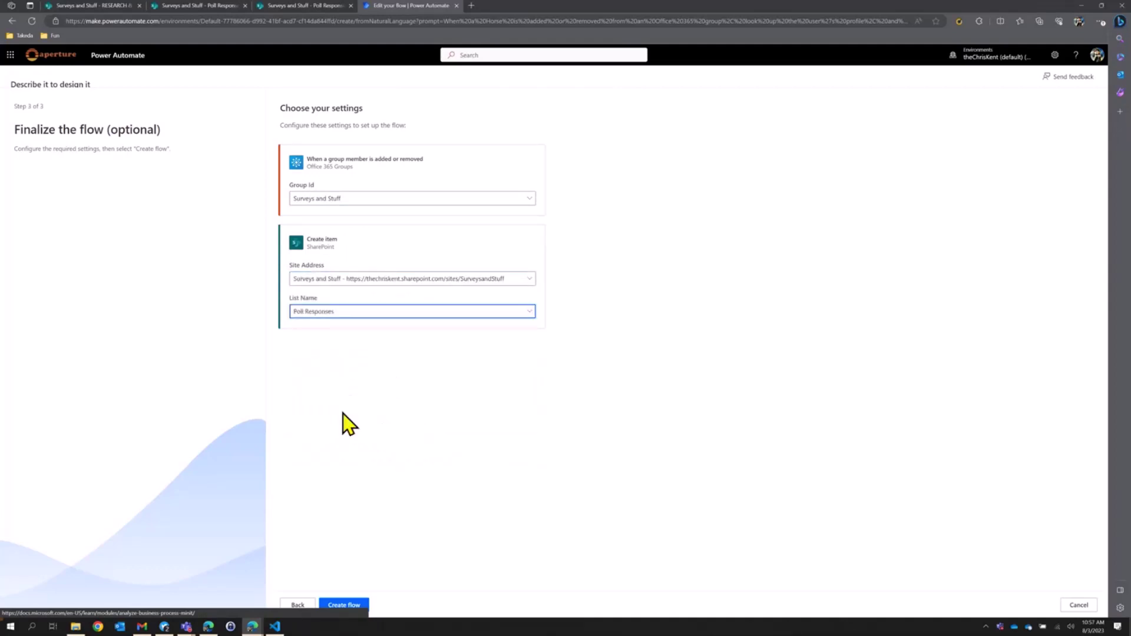
click(344, 605)
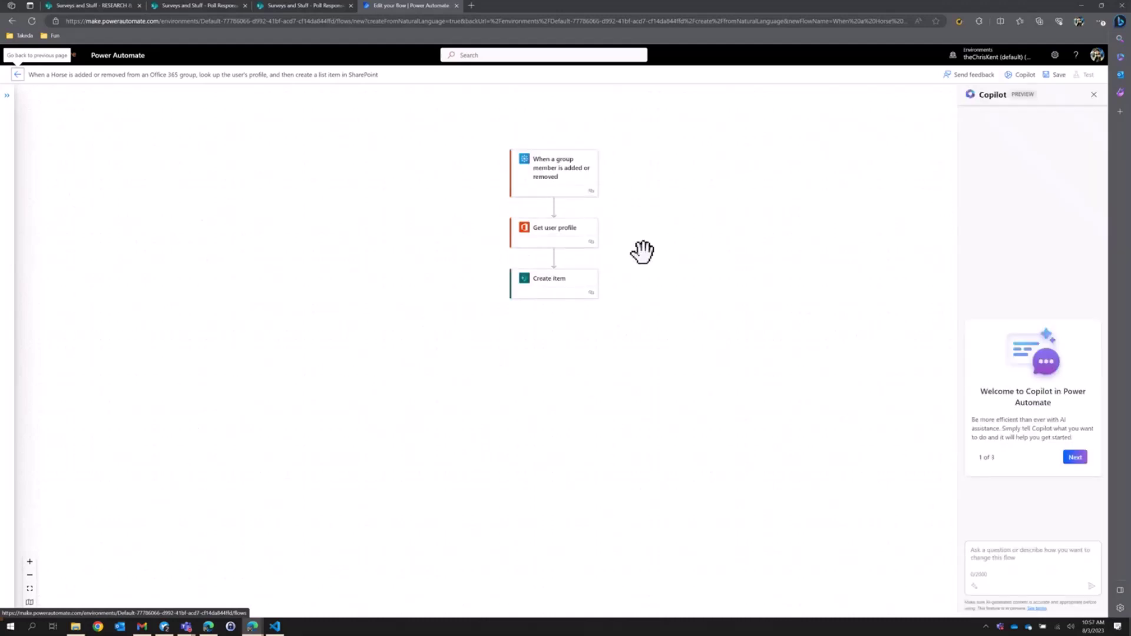
Add the Title, User Claims and Poll Id fields to the Create item step.
click(553, 186)
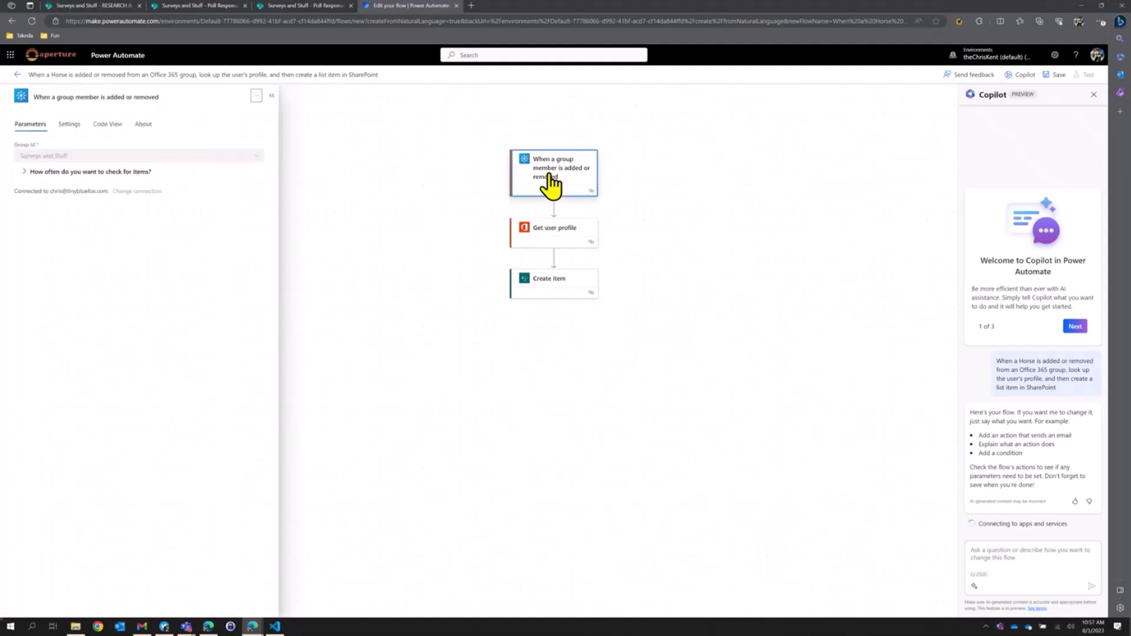
click(565, 239)
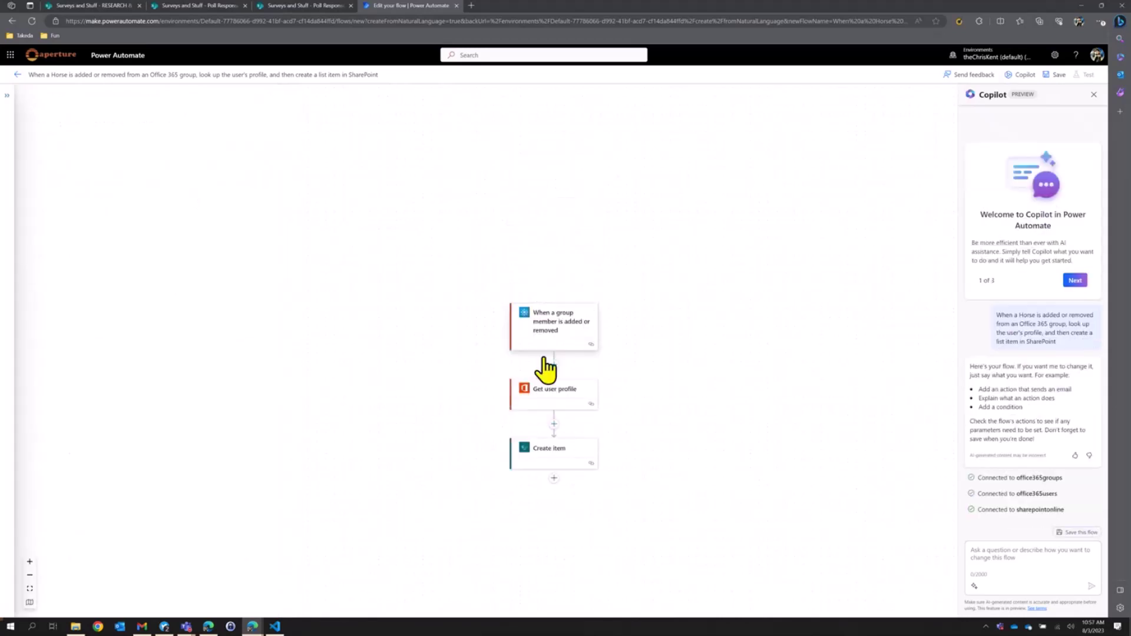
click(563, 453)
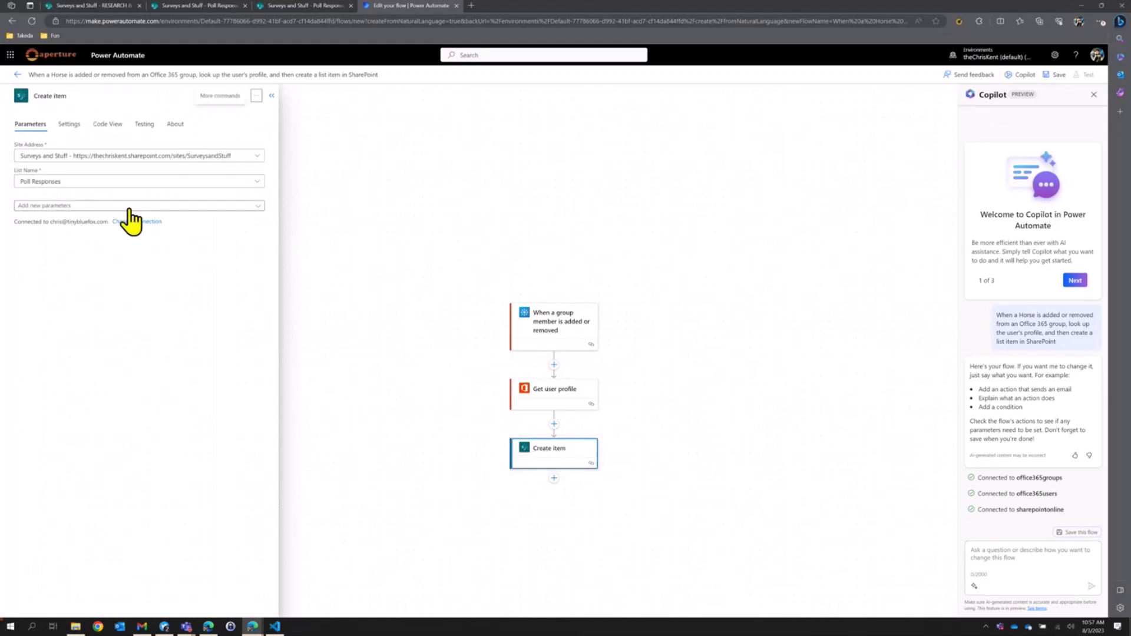
click(130, 206)
click(22, 255)
click(40, 271)
click(38, 287)
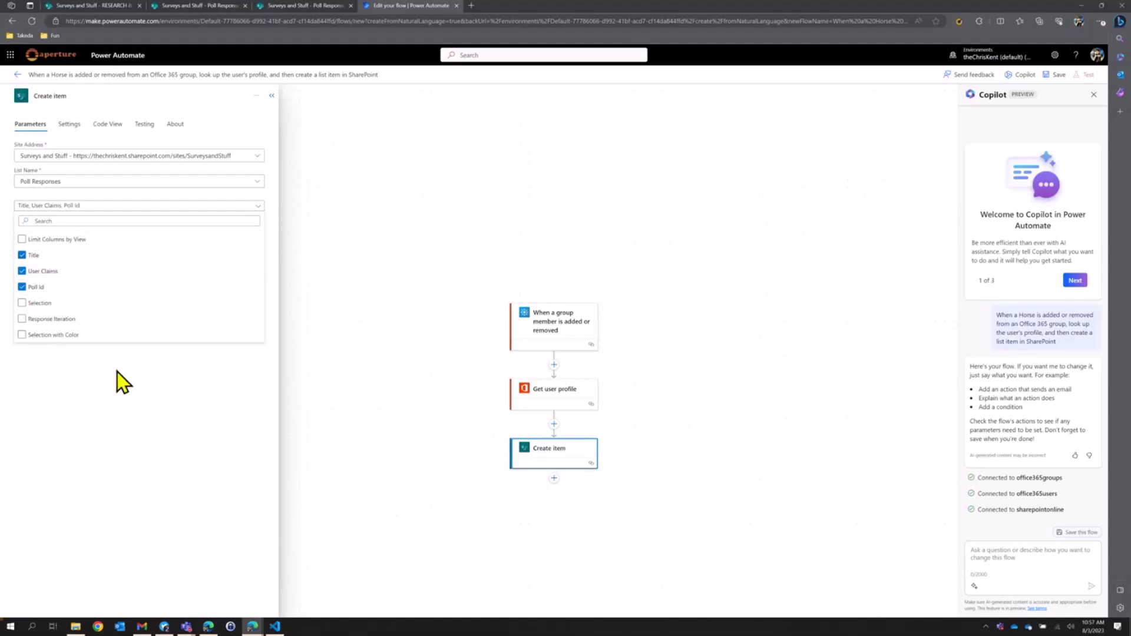
click(76, 366)
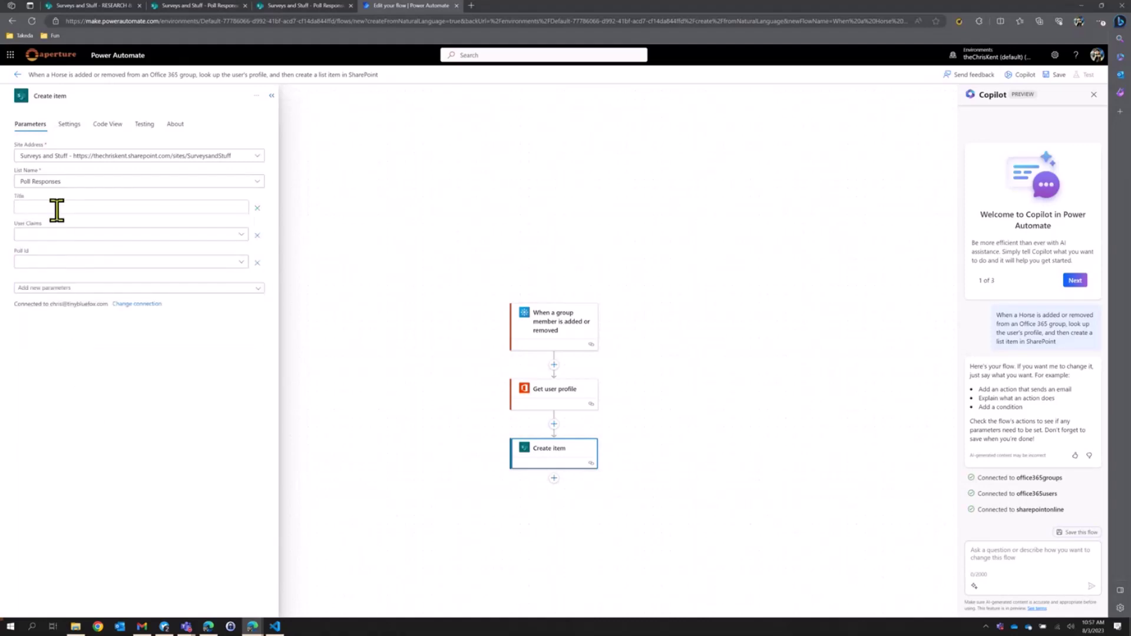
Set Title to 'Responses from' followed by the member's Display Name.
click(56, 207)
text(Responses from)
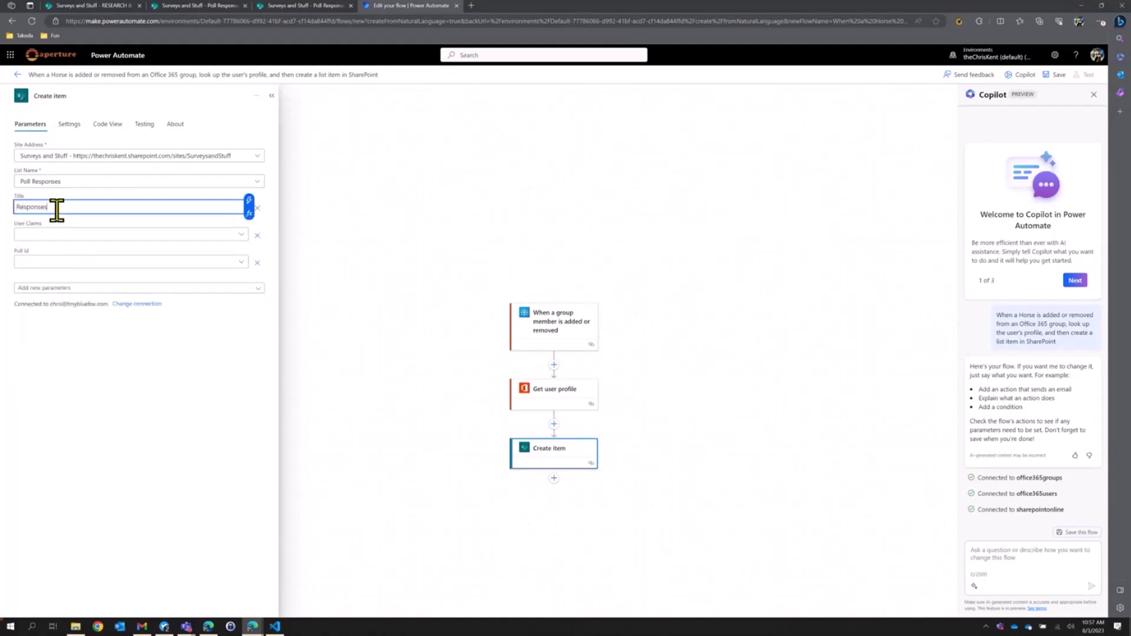
click(248, 200)
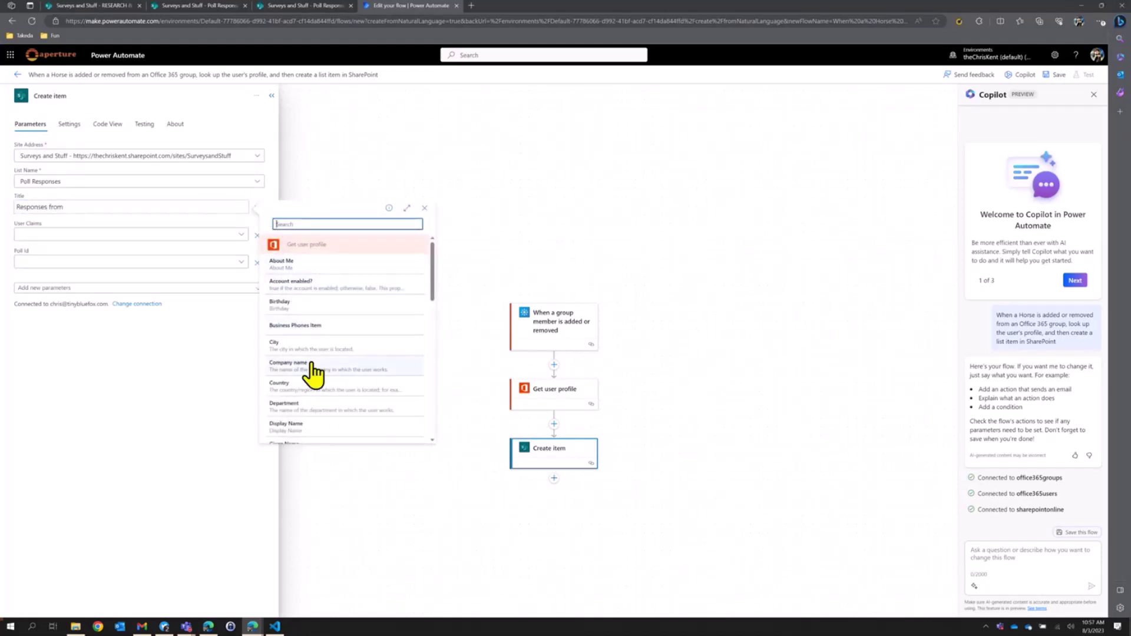
click(294, 425)
Set User Claims to a custom value of the User Principal Name.
click(80, 233)
click(133, 249)
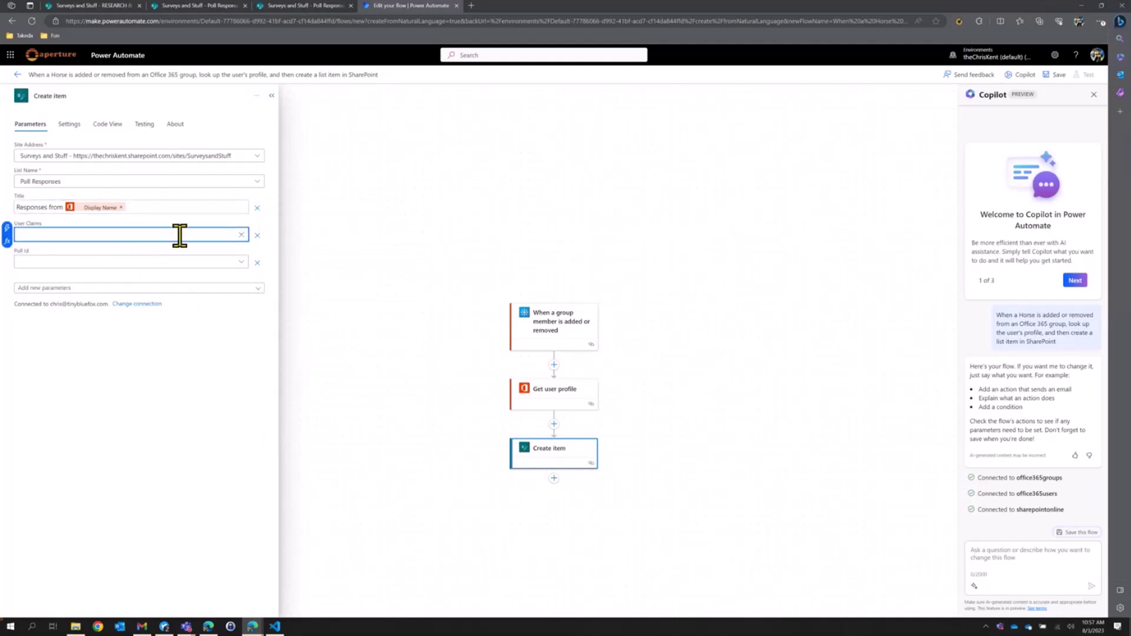
click(80, 239)
scroll(353, 412, down, 10)
scroll(324, 410, down, 3)
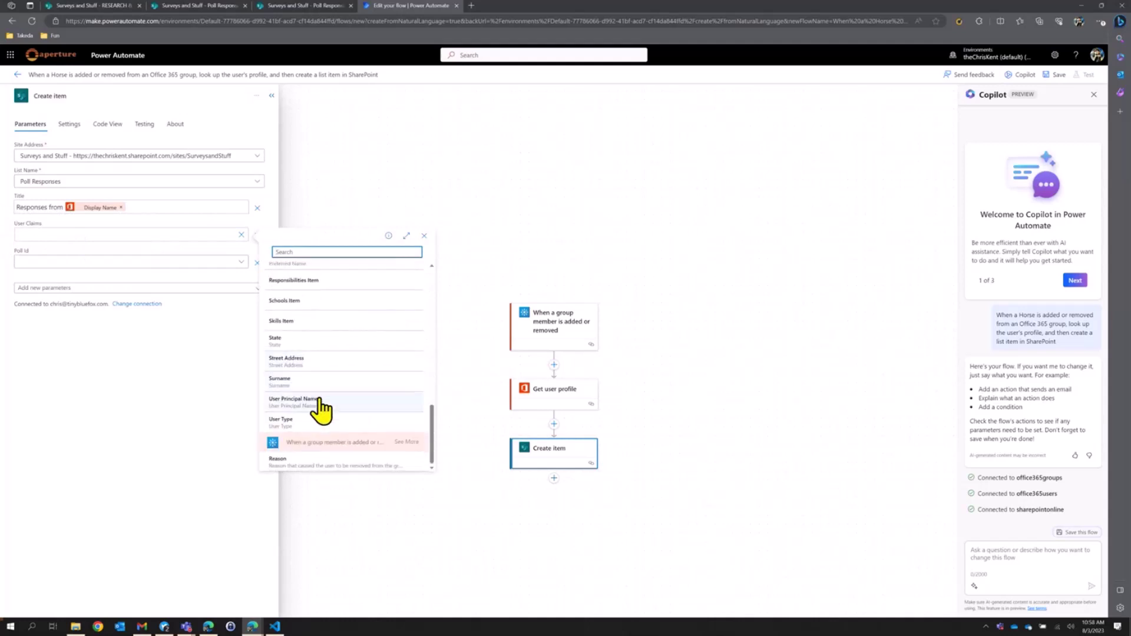
click(321, 408)
Set Poll Id to Weekly Poll and save the flow.
click(111, 261)
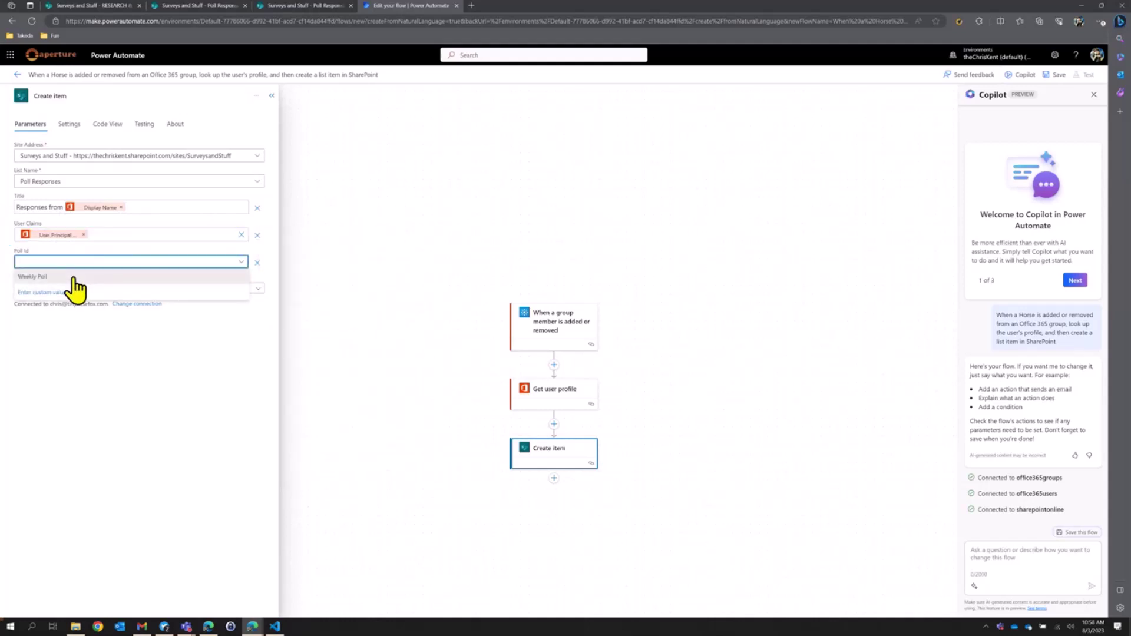
click(77, 277)
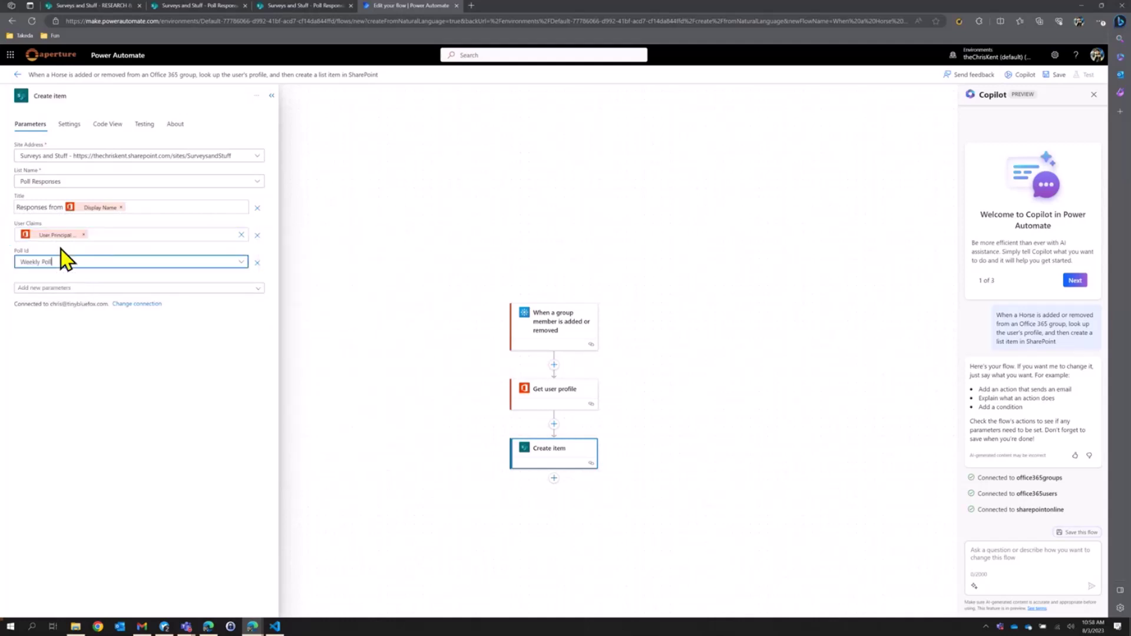
click(1055, 76)
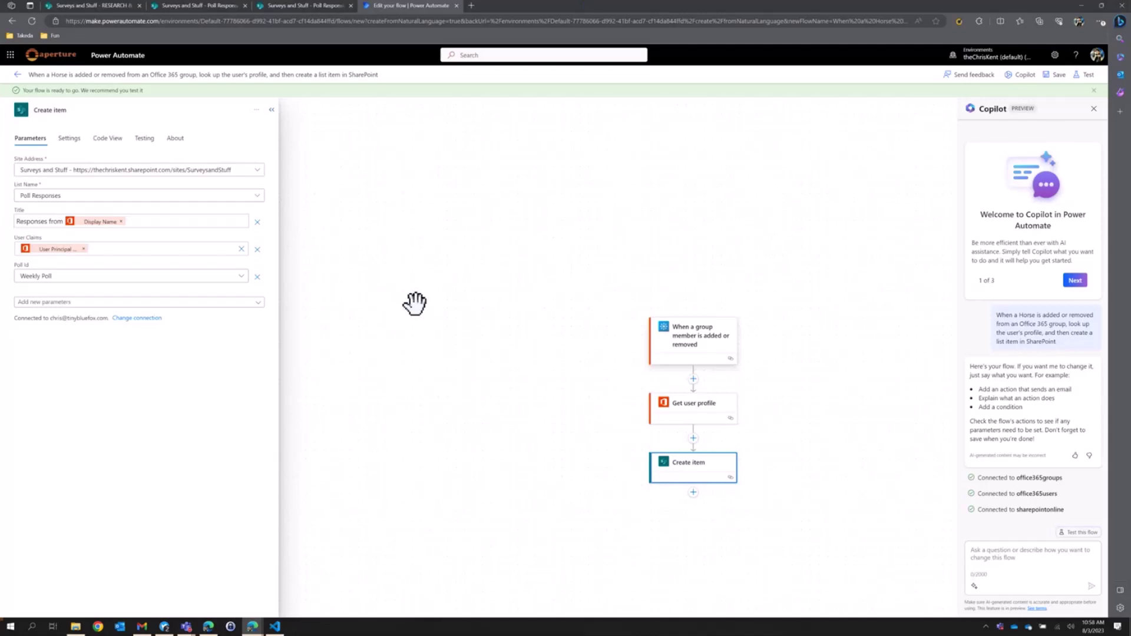
Minimize the browser to reveal the Misc AI Generated folder of horse images.
key(super+Down)
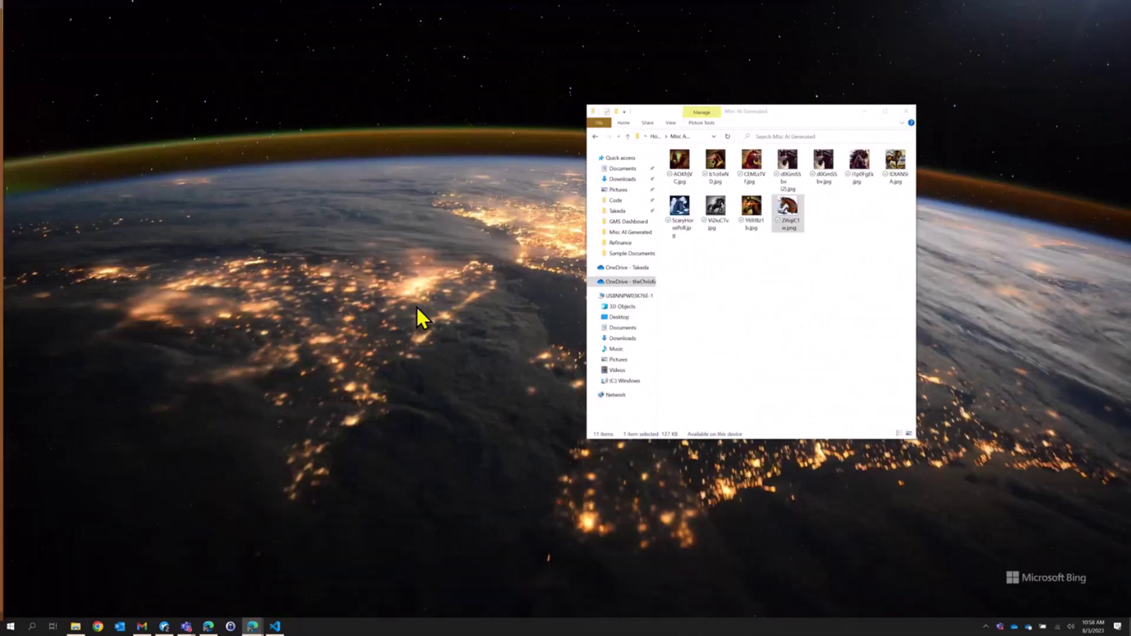